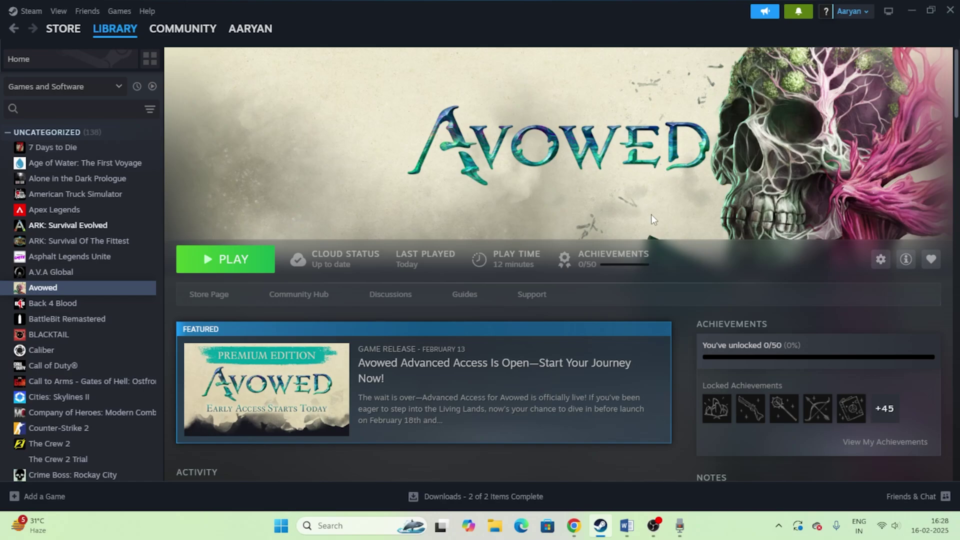
- Switch to the Word troubleshooting document and highlight the first fix, DO A RESTART ON YOUR PC
left_click(627, 525)
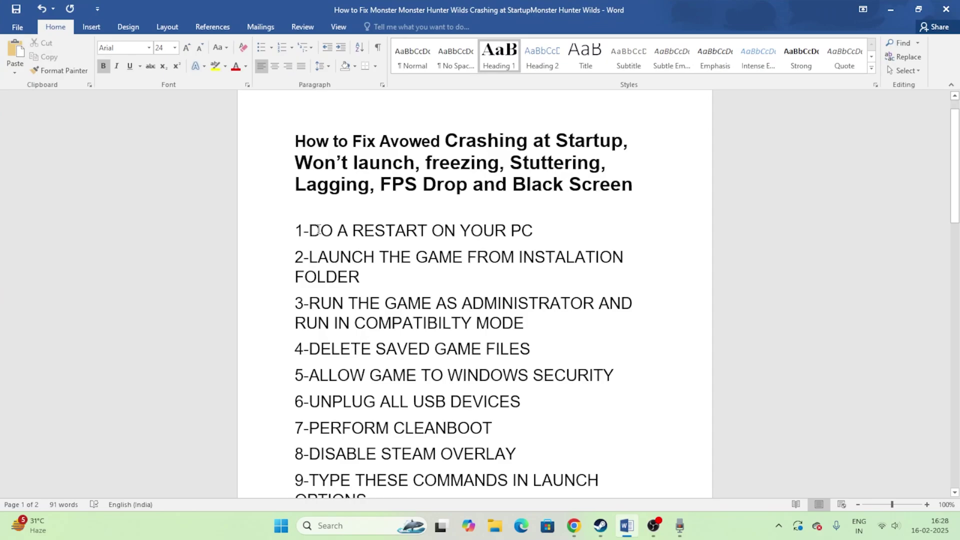
left_click_drag(311, 228, 543, 228)
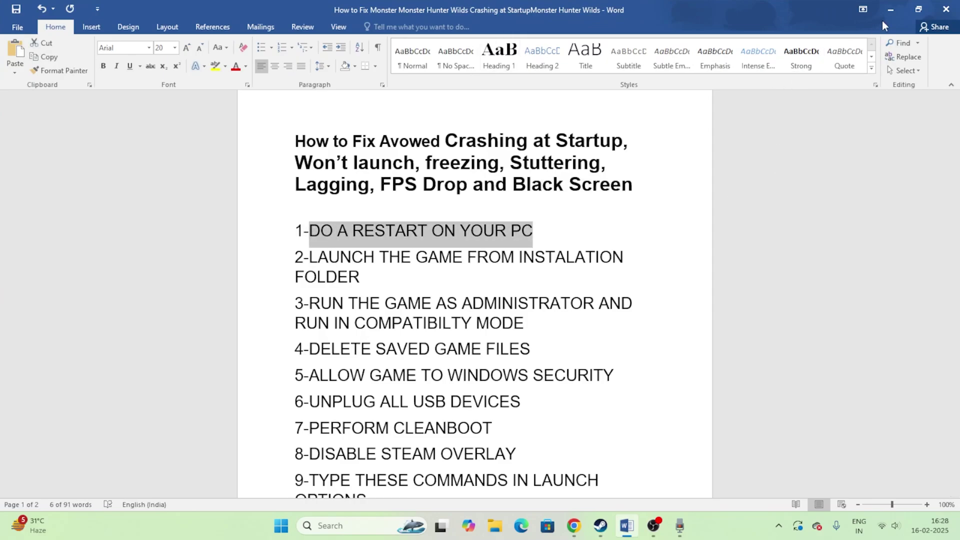
left_click(890, 9)
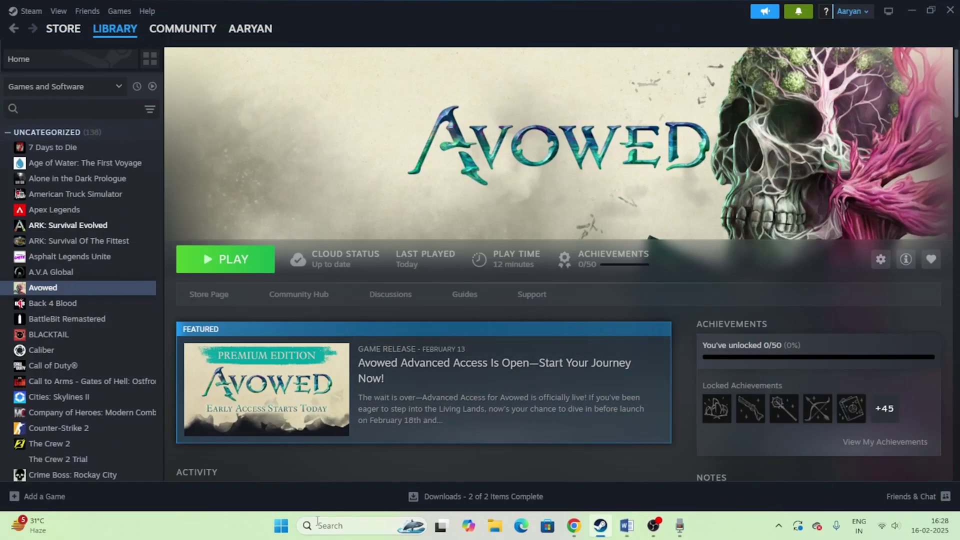
- Show the Restart option among the Windows power choices without restarting the PC
left_click(280, 525)
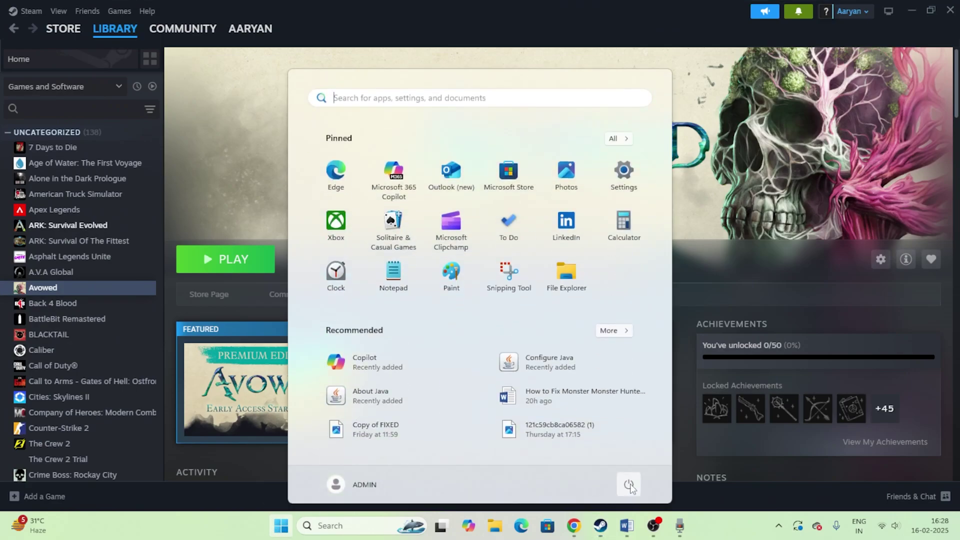
left_click(630, 484)
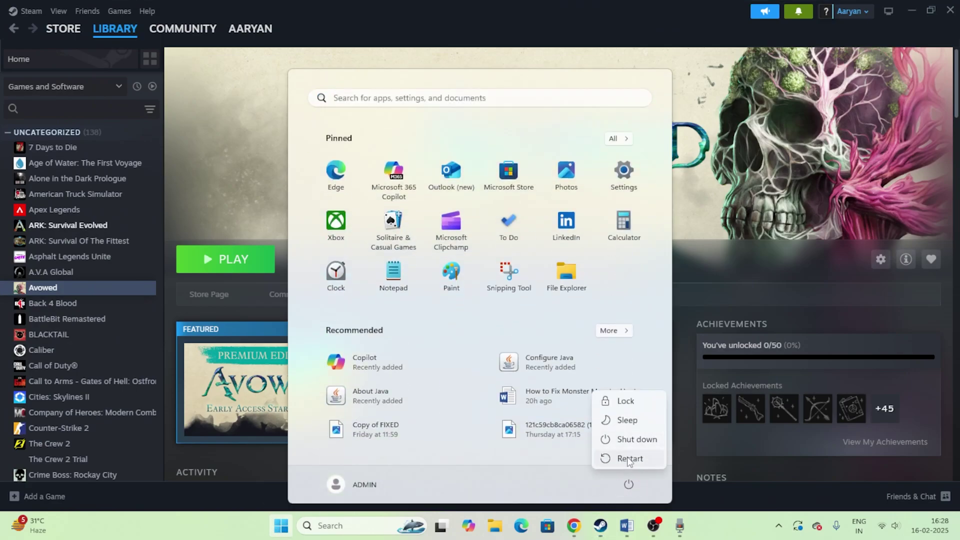
left_click(692, 515)
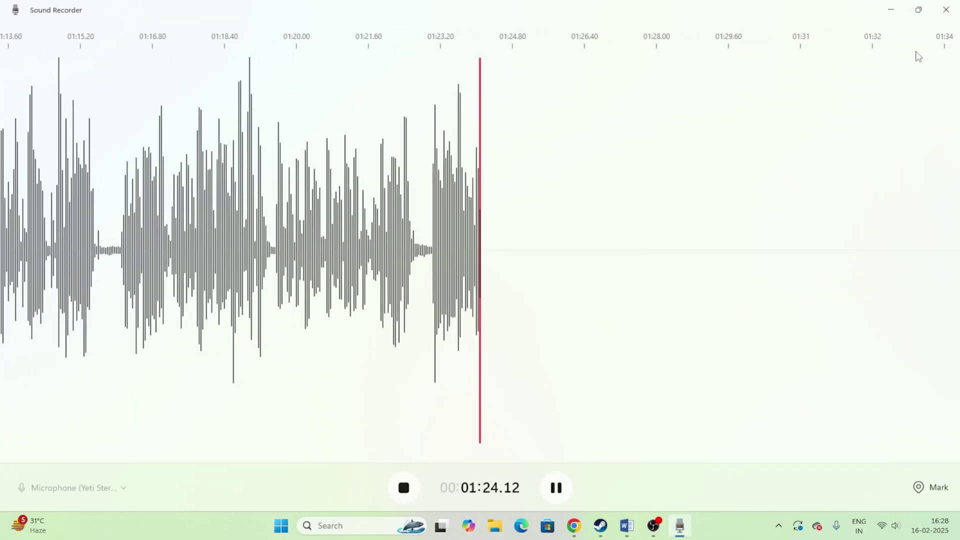
left_click(890, 10)
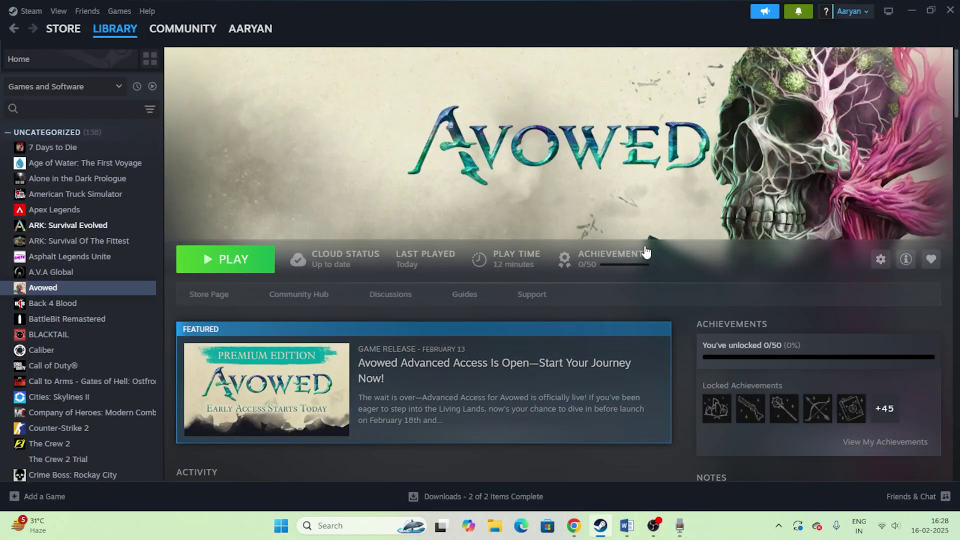
- Return to the Word document and highlight fix 2, LAUNCH THE GAME FROM INSTALATION FOLDER
left_click(627, 525)
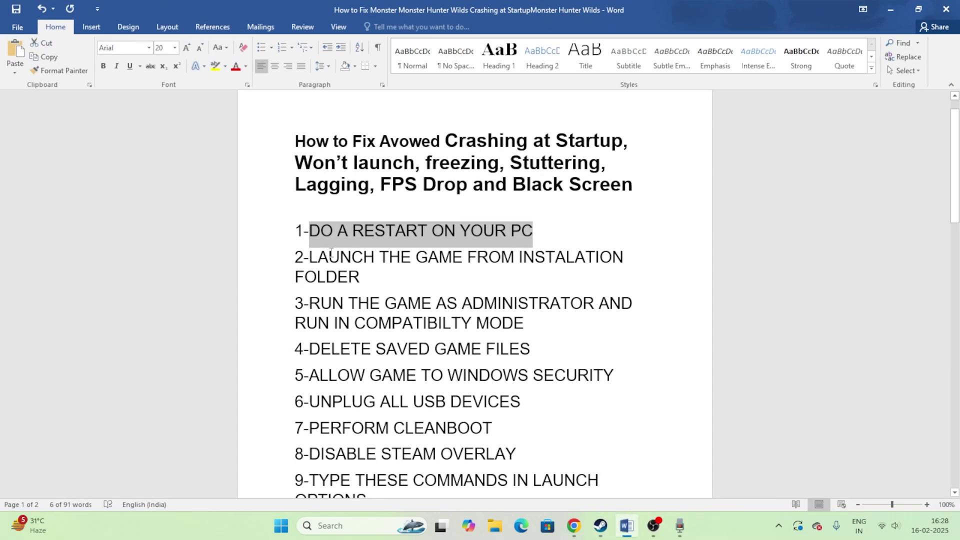
left_click(377, 271)
triple_click(368, 277)
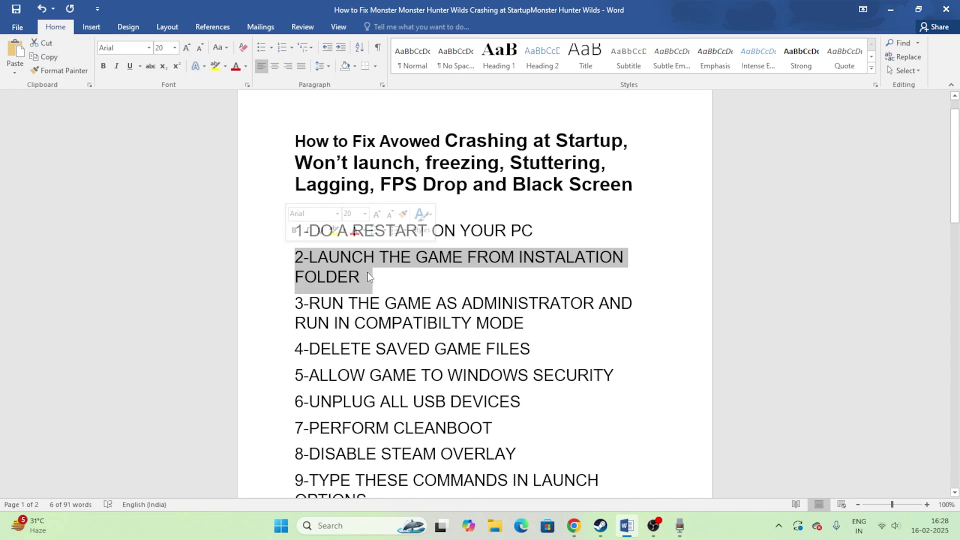
left_click(889, 11)
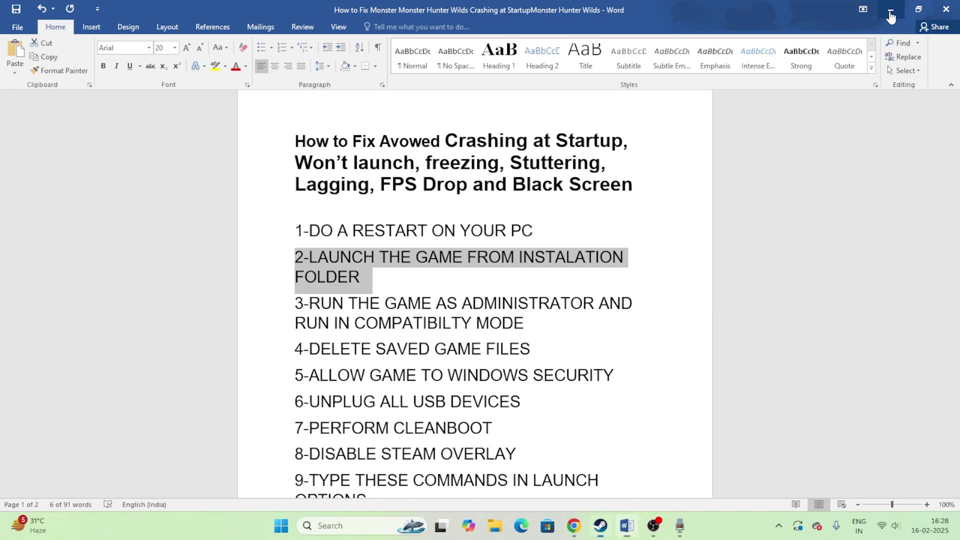
- Browse to Avowed's installation folder from its installed files properties in Steam, and close the folder and properties windows
right_click(44, 287)
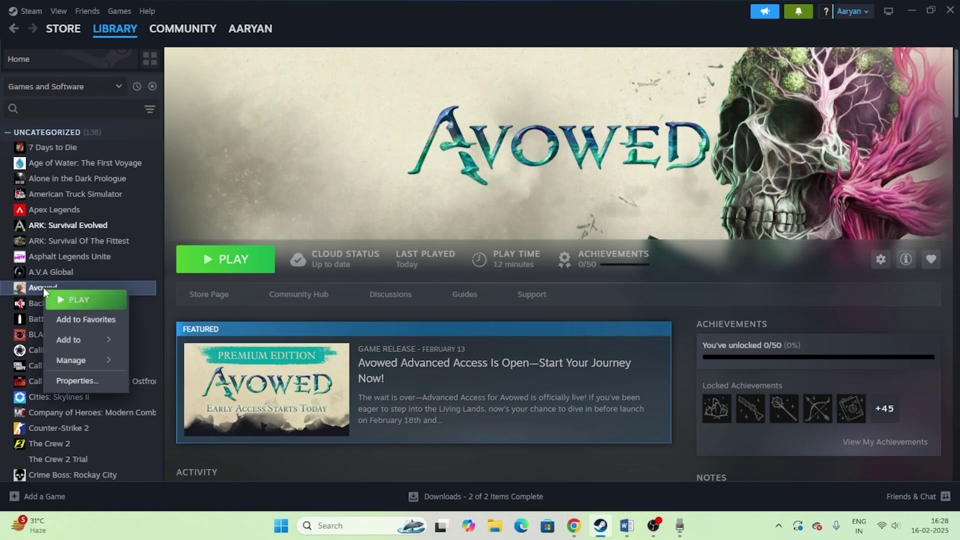
left_click(64, 384)
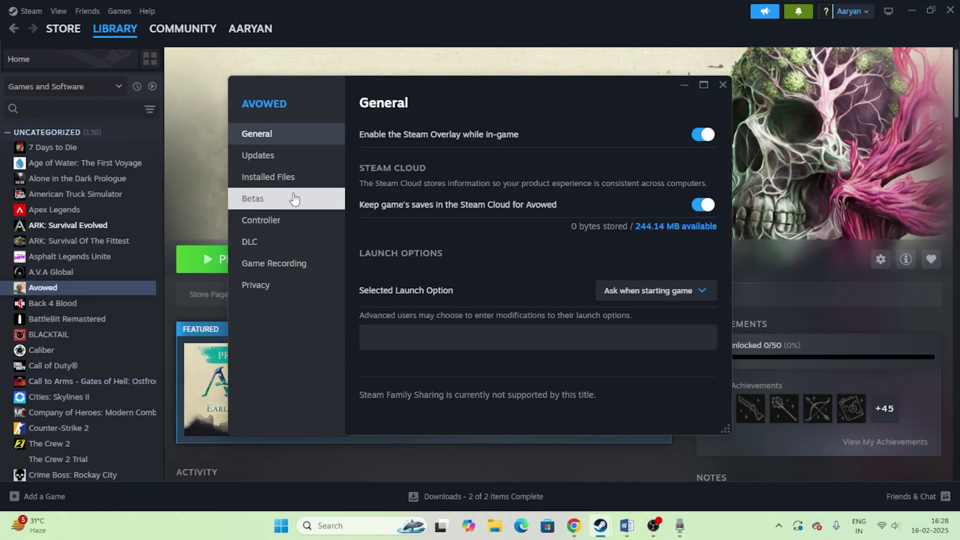
left_click(293, 187)
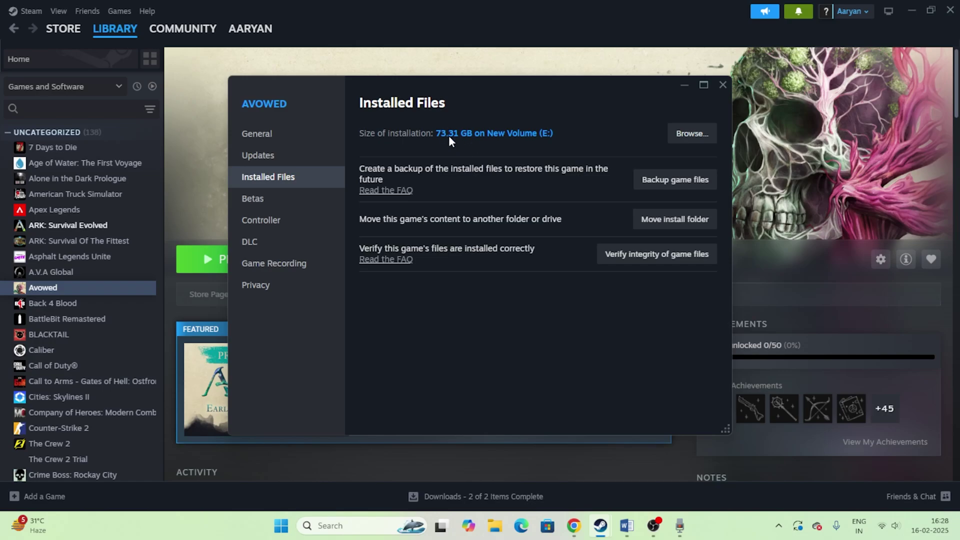
left_click(689, 134)
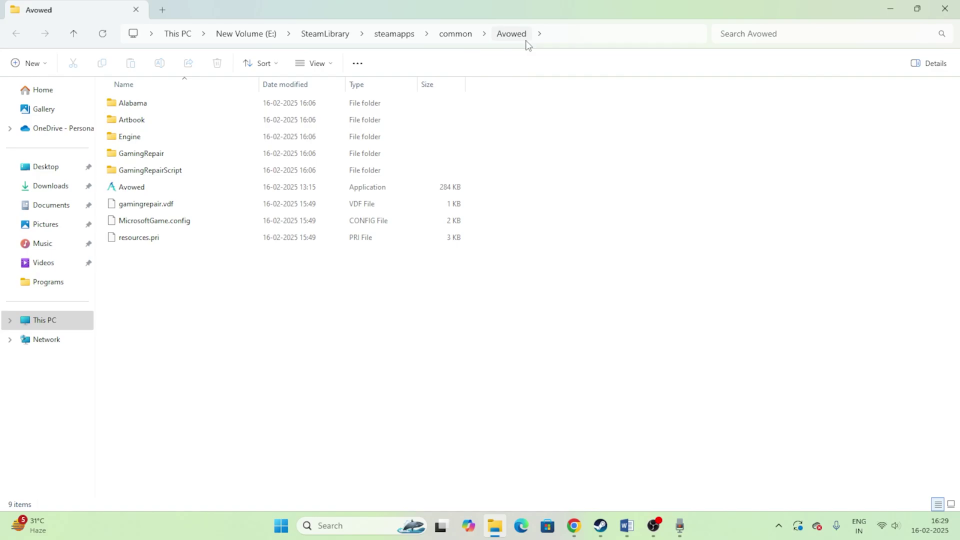
left_click(944, 9)
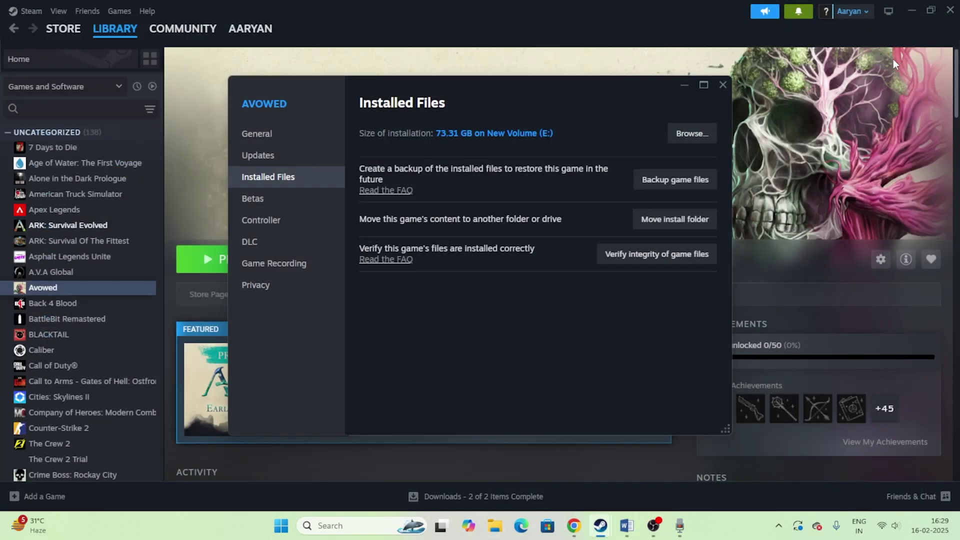
left_click(721, 85)
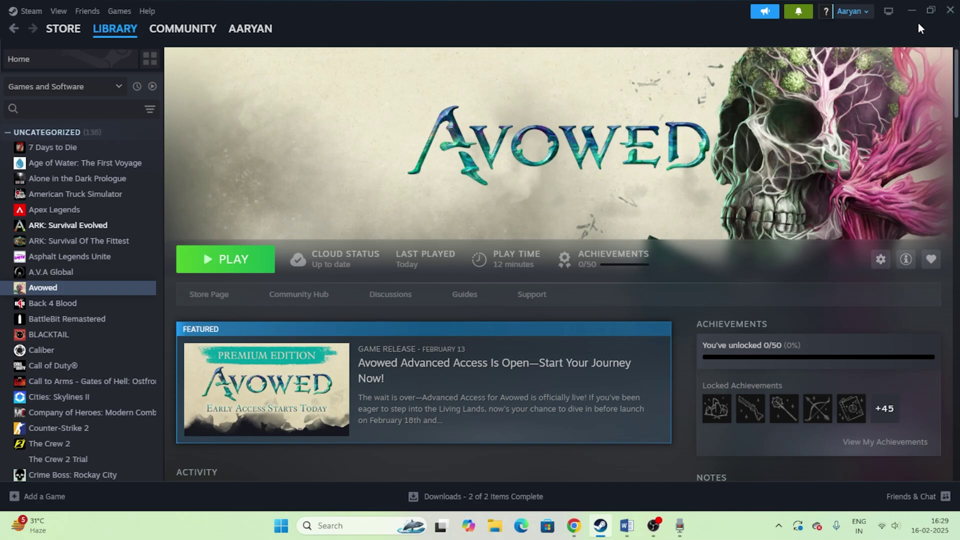
- Close Steam and locate the Avowed application in File Explorer under New Volume (E:) > SteamLibrary > steamapps > common > Avowed
left_click(950, 9)
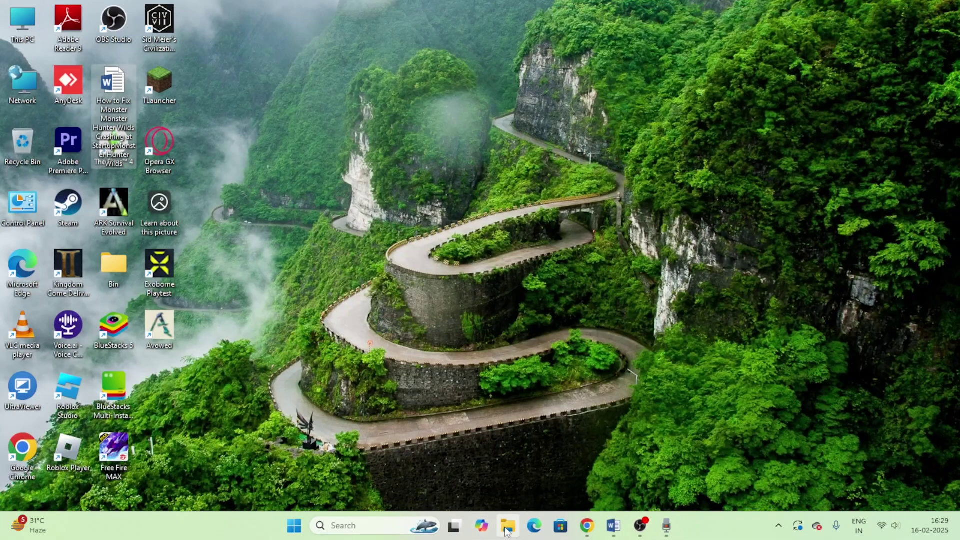
left_click(507, 530)
left_click(71, 321)
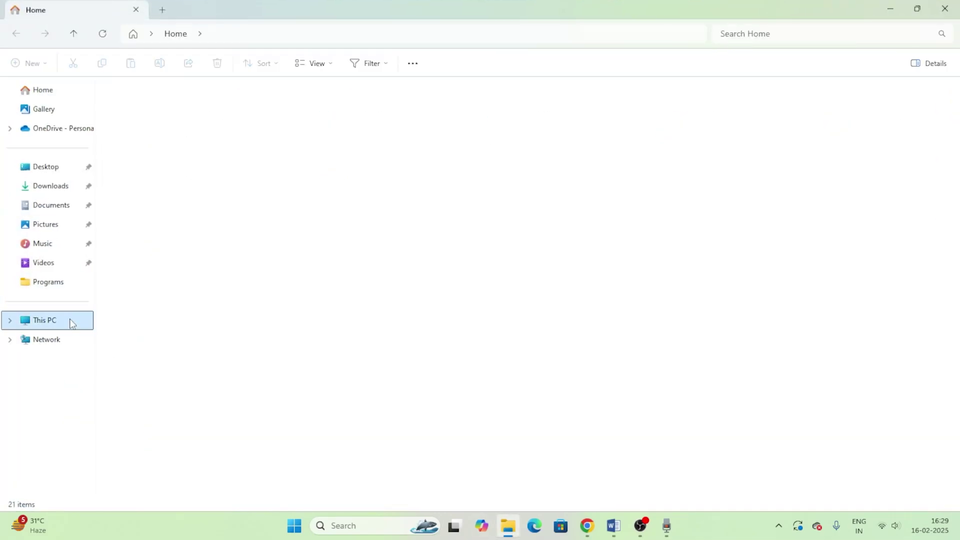
double_click(480, 112)
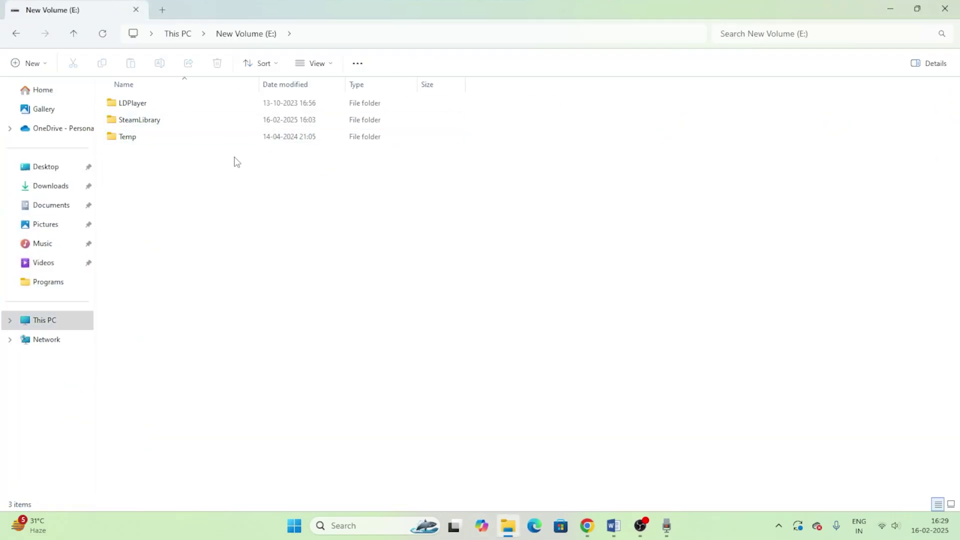
double_click(166, 122)
double_click(145, 102)
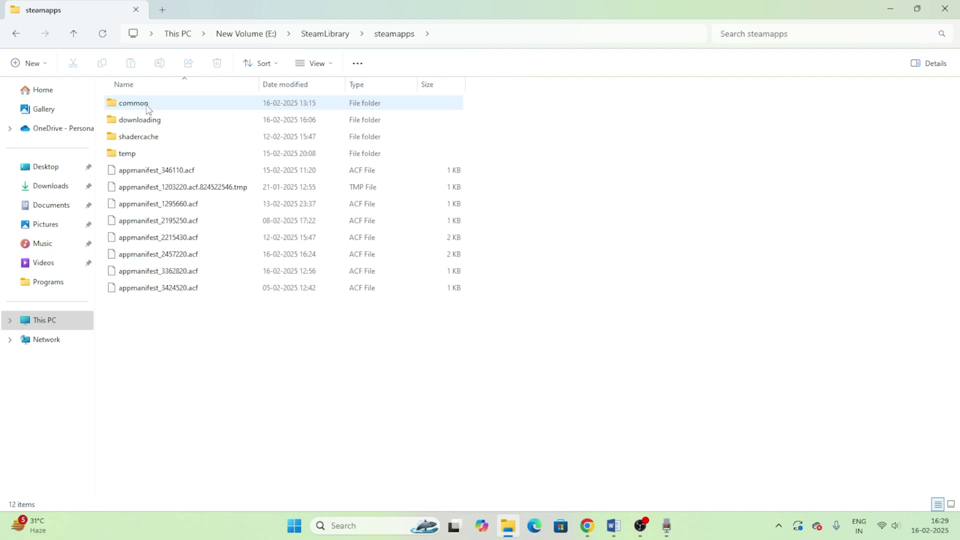
double_click(147, 111)
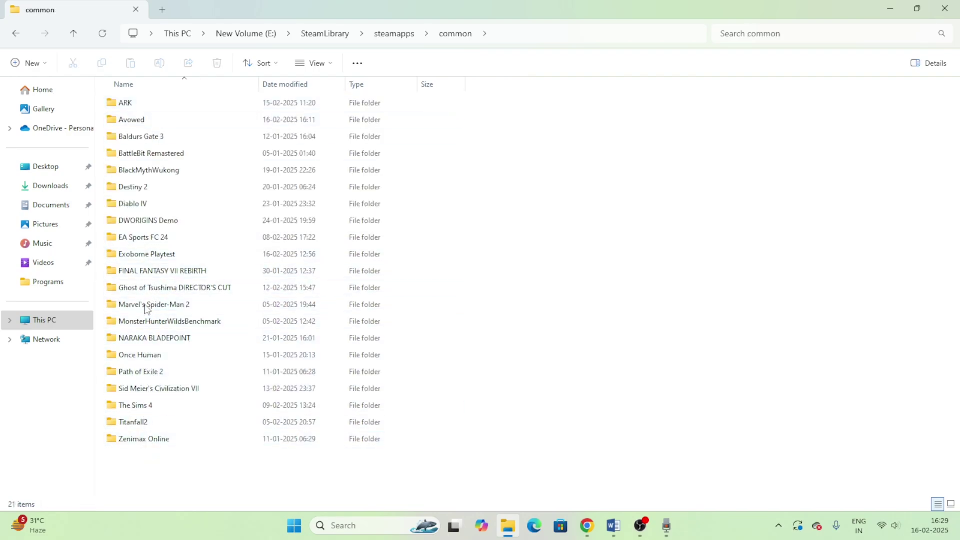
double_click(142, 120)
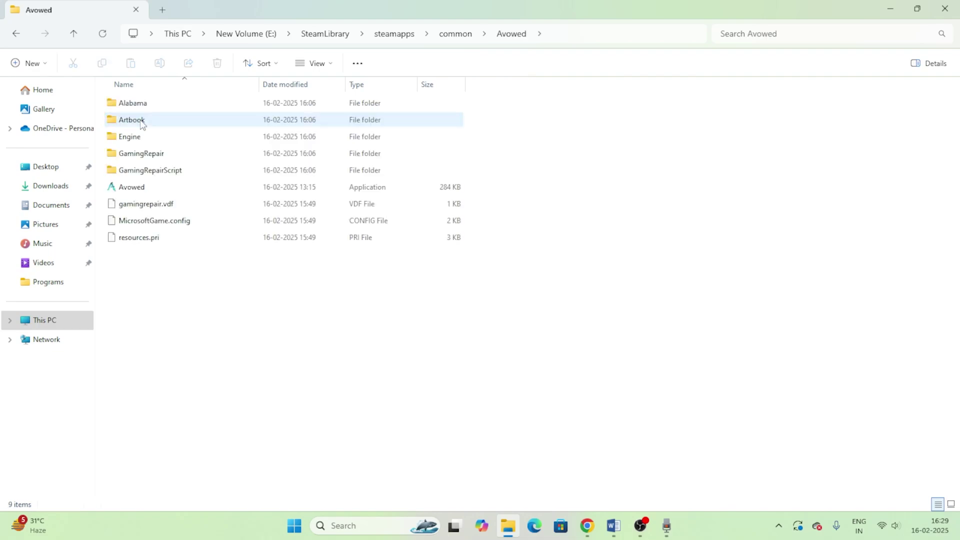
left_click(143, 192)
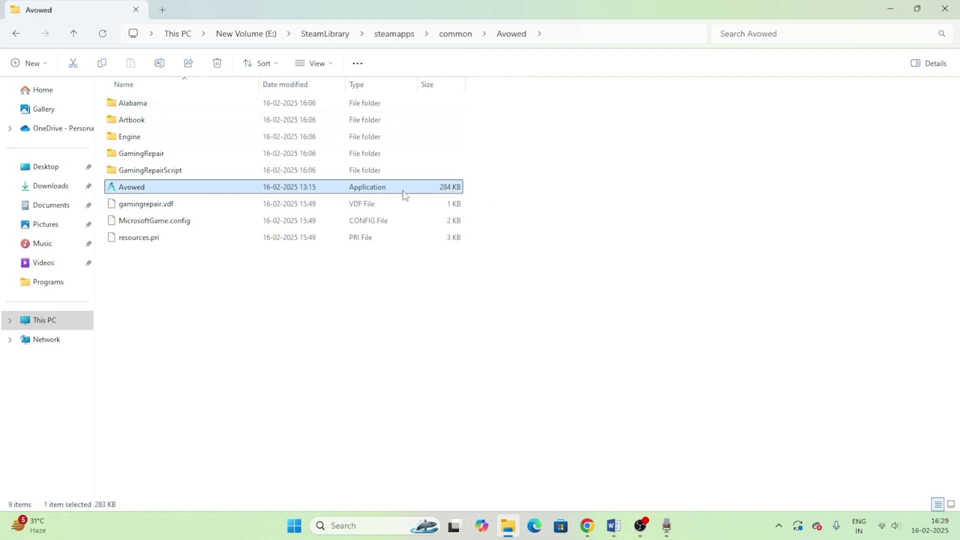
left_click(271, 298)
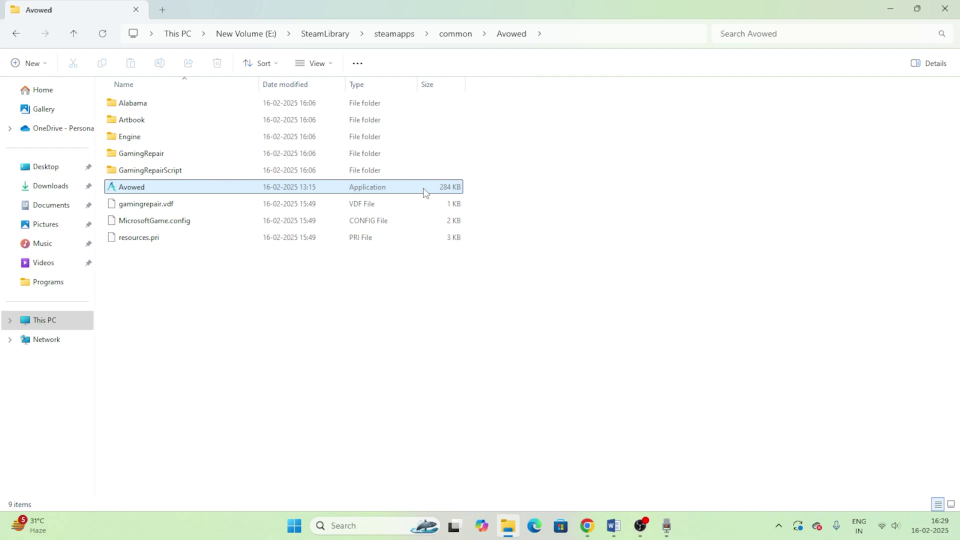
- Close the Avowed folder window and relaunch Steam from the desktop
left_click(945, 8)
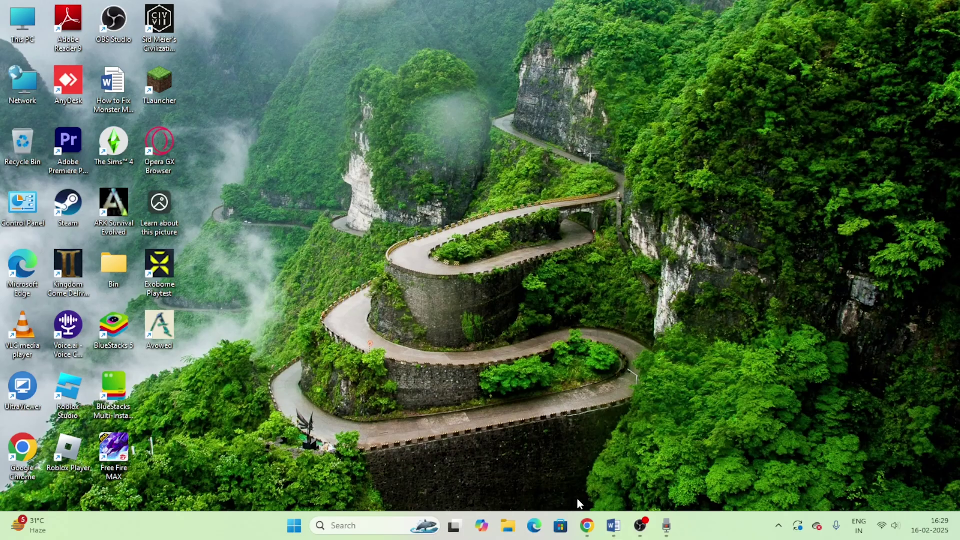
double_click(68, 203)
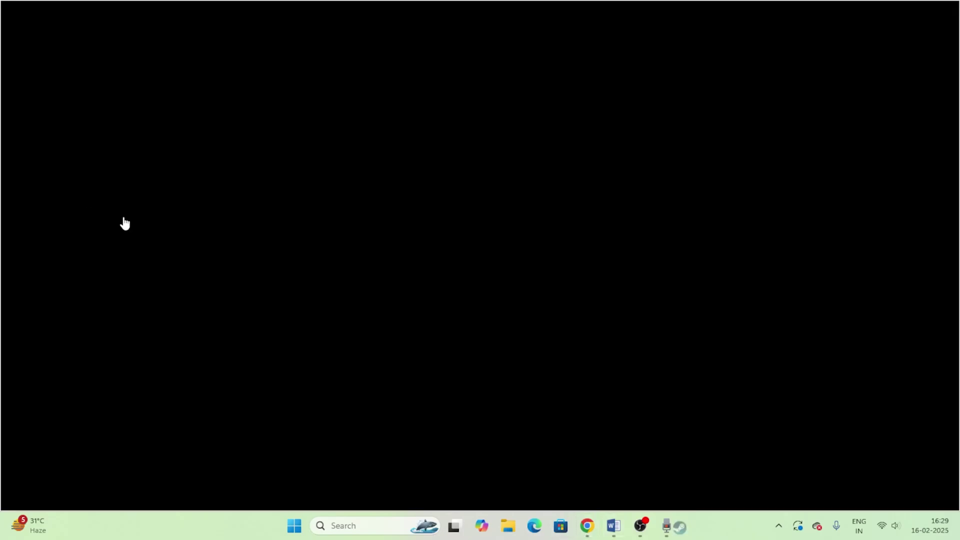
- Switch to the Word document and highlight fix 3, RUN THE GAME AS ADMINISTRATOR AND RUN IN COMPATIBILTY MODE
left_click(601, 526)
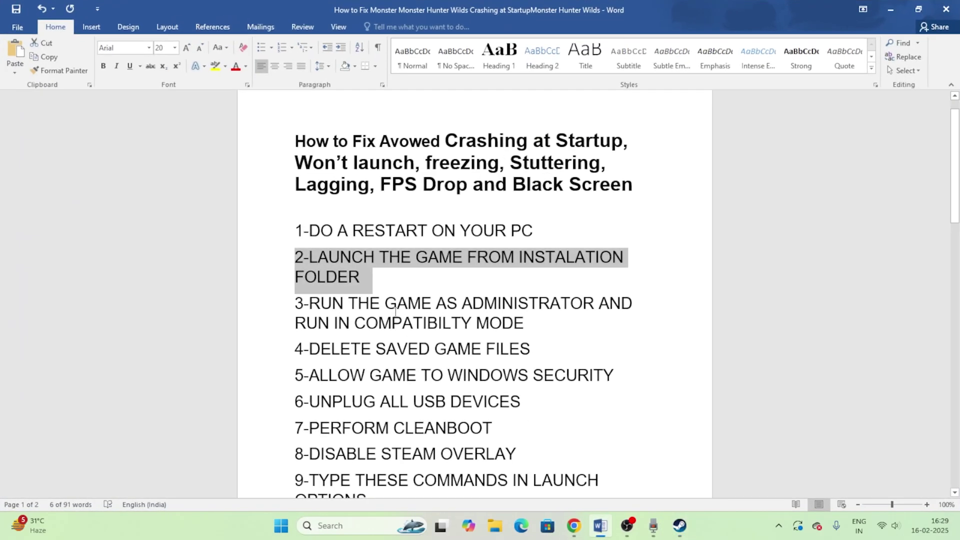
scroll(300, 250, "down", 2)
left_click_drag(300, 250, 536, 264)
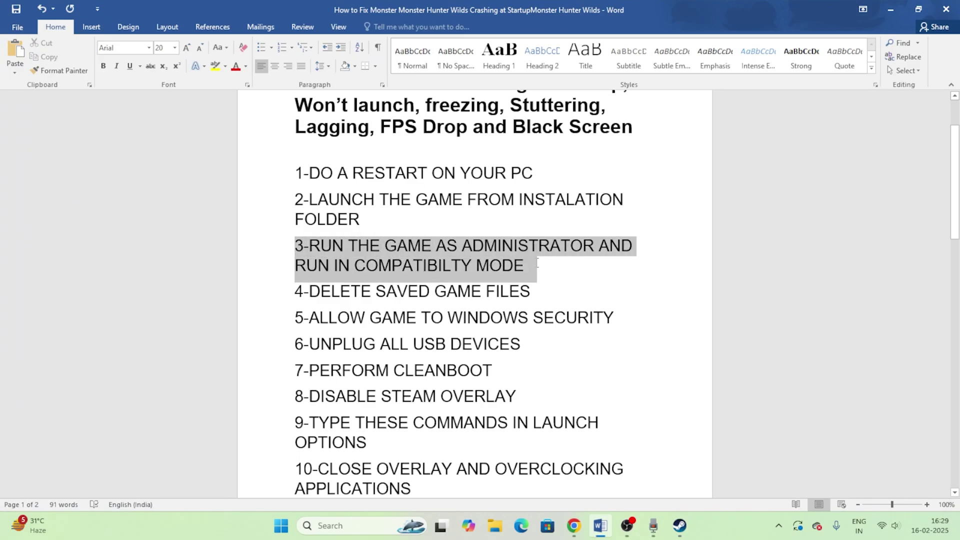
left_click(576, 288)
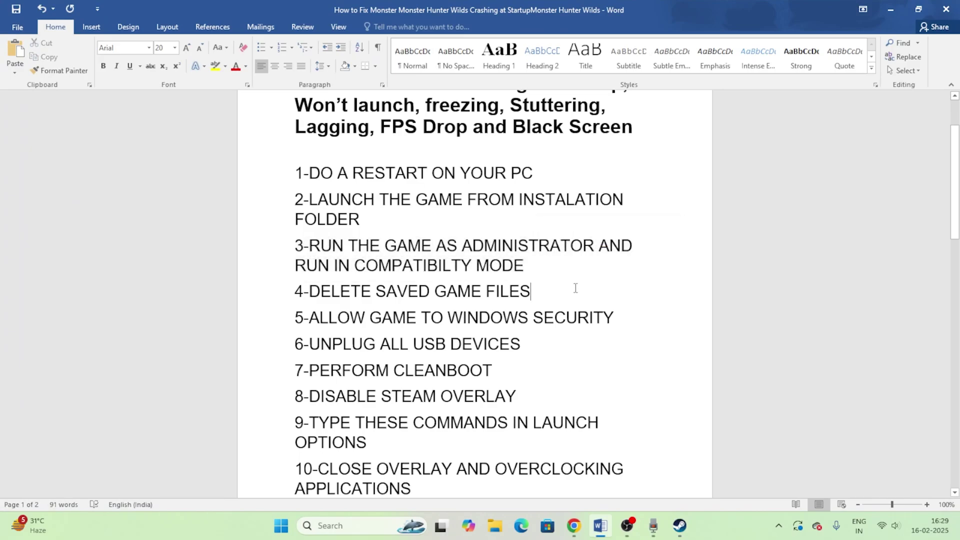
left_click(890, 9)
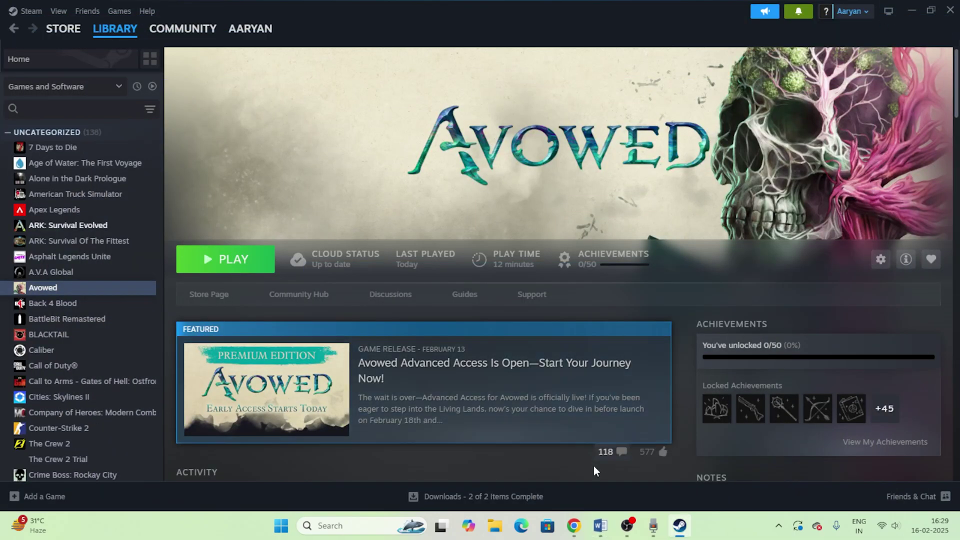
- Open Avowed's installation folder from the installed files section of its Steam properties
right_click(42, 285)
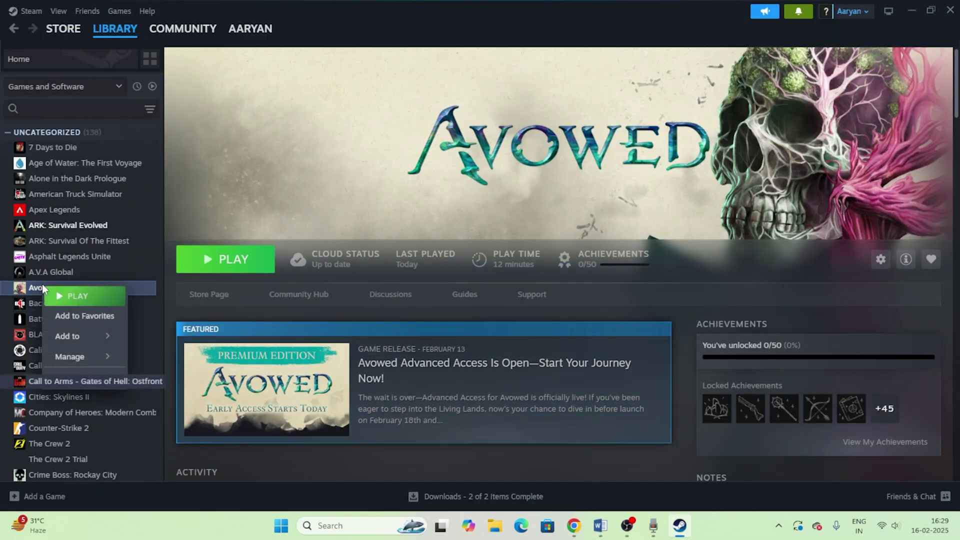
left_click(73, 373)
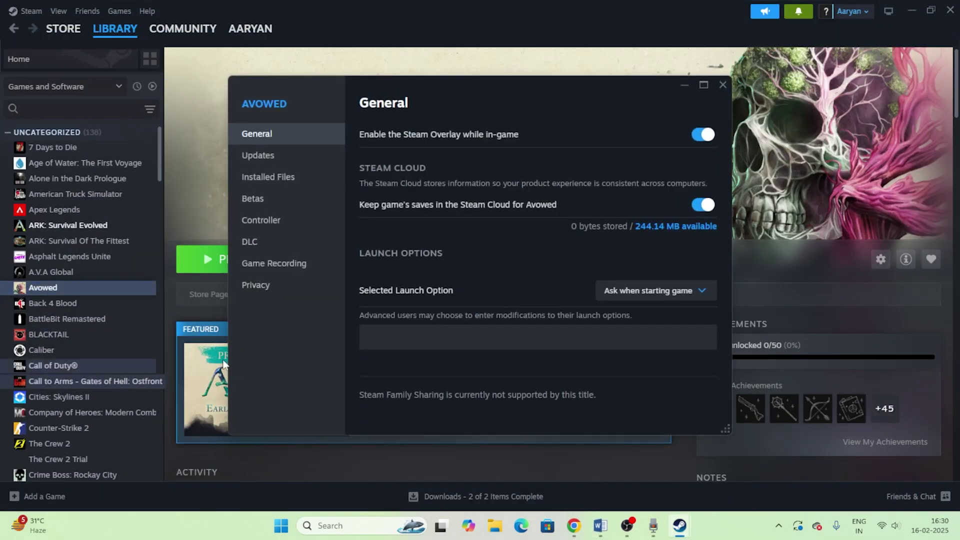
left_click(301, 176)
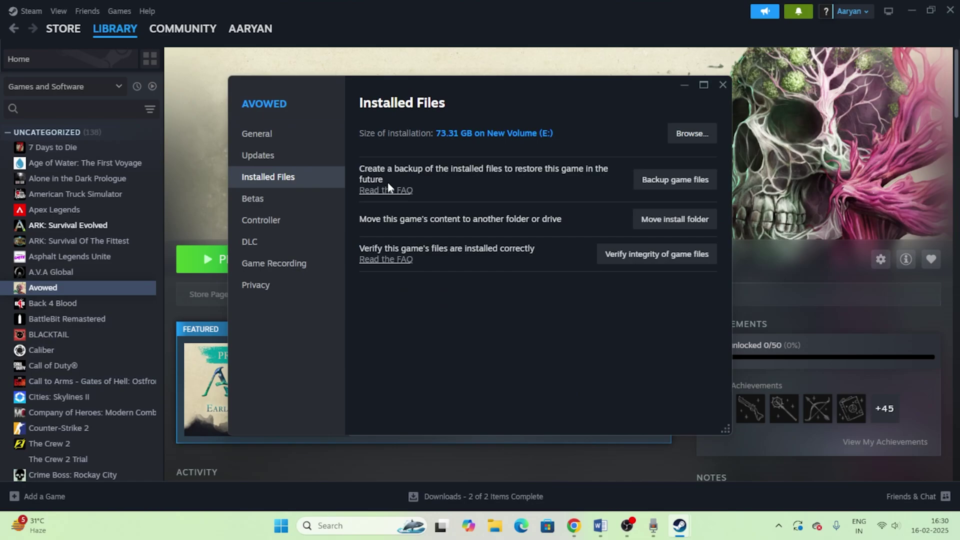
left_click(694, 134)
- Open the compatibility settings in the properties of the Avowed application file
left_click(131, 189)
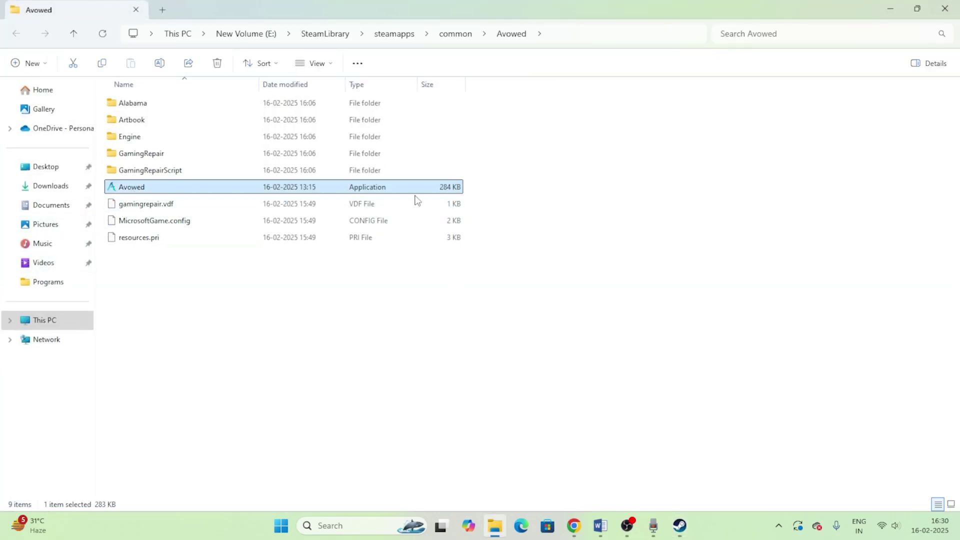
right_click(385, 192)
left_click(426, 464)
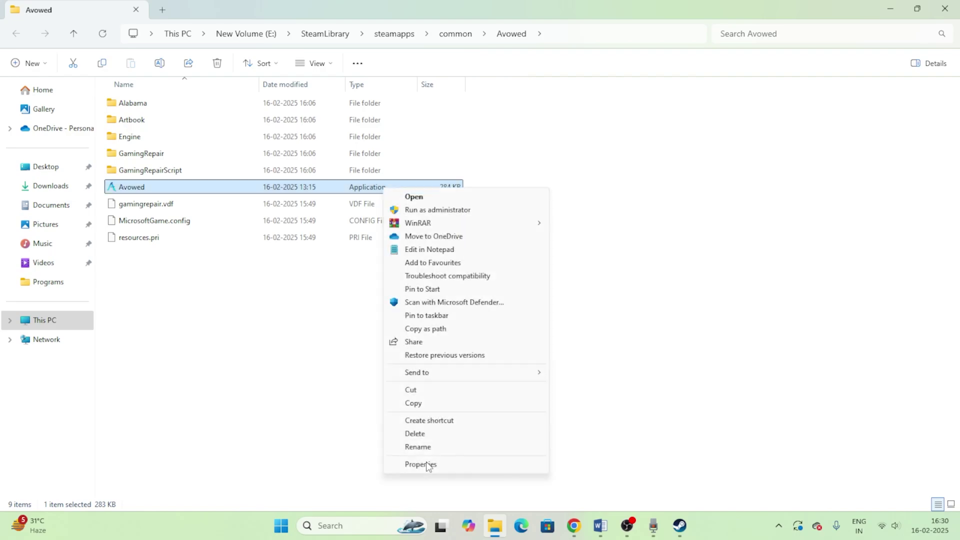
left_click(427, 465)
left_click(496, 212)
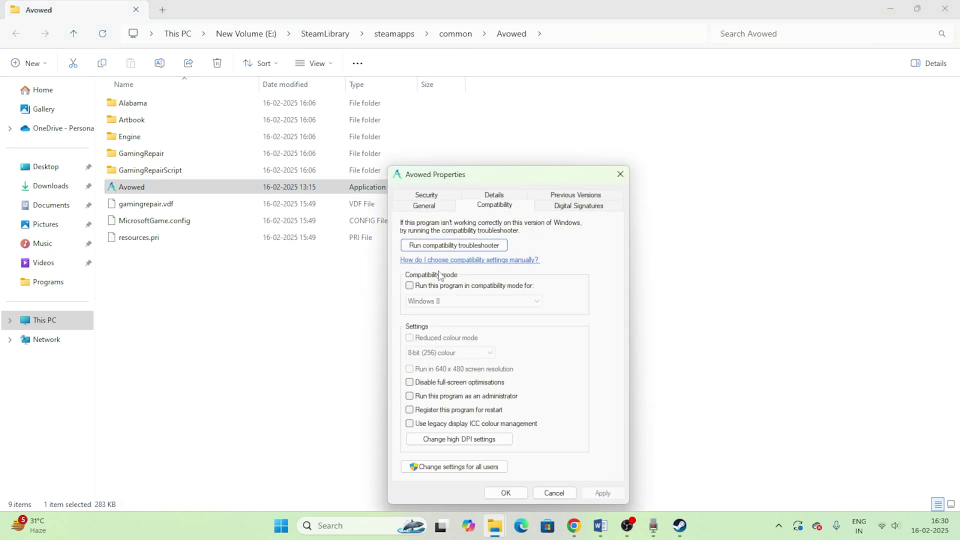
- Enable compatibility mode for the Avowed application, choose Windows 7 and apply it
left_click(409, 285)
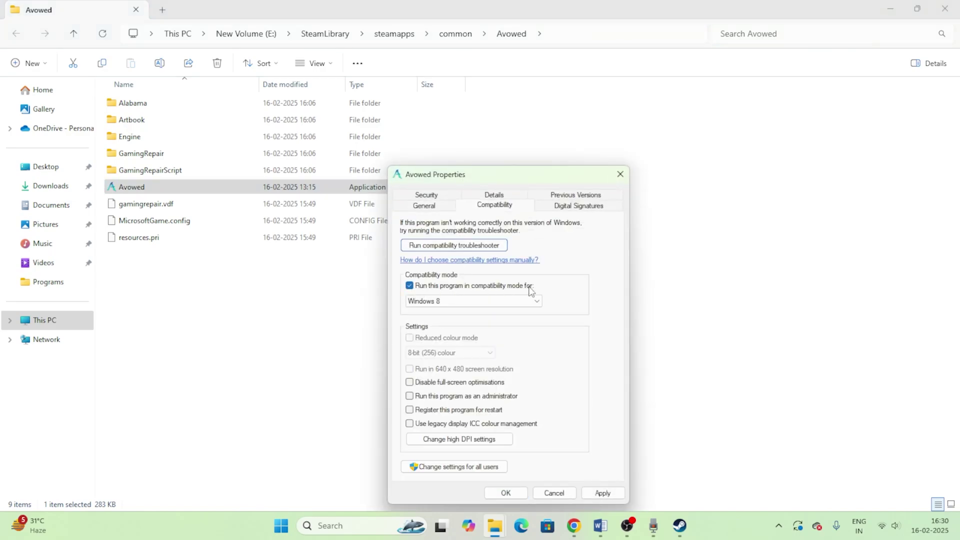
left_click(483, 302)
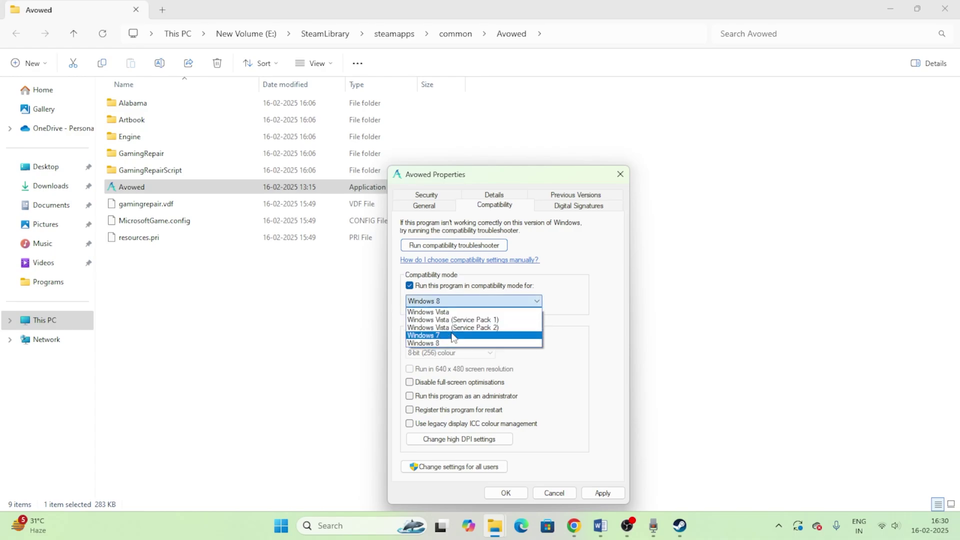
left_click(452, 337)
left_click(601, 493)
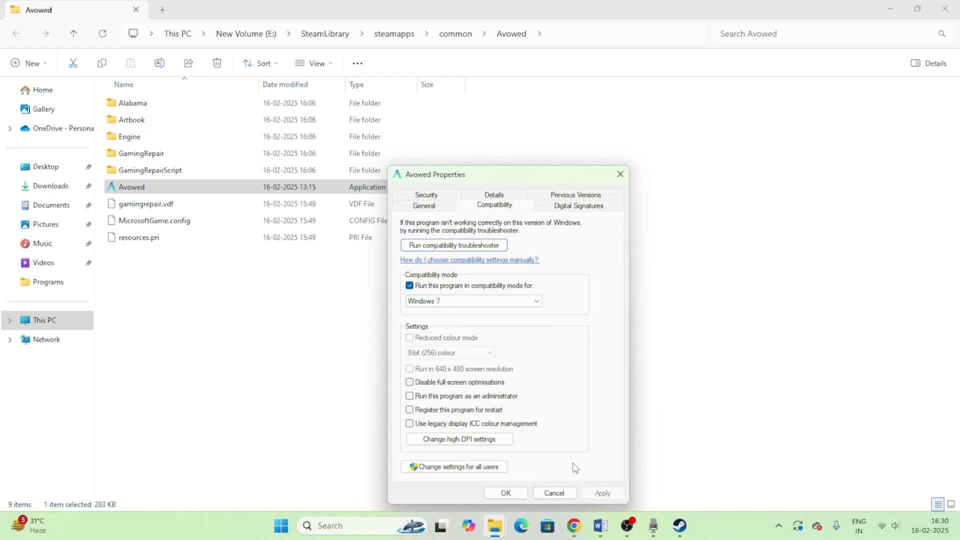
- Set the compatibility mode to Windows 8, enable running the program as an administrator and confirm the properties
left_click(436, 302)
left_click(440, 341)
left_click(615, 497)
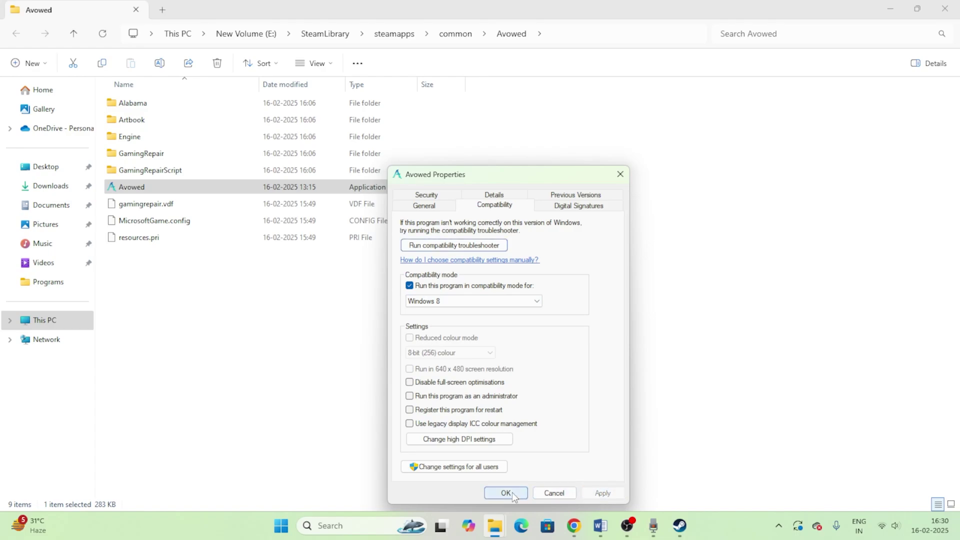
left_click(411, 396)
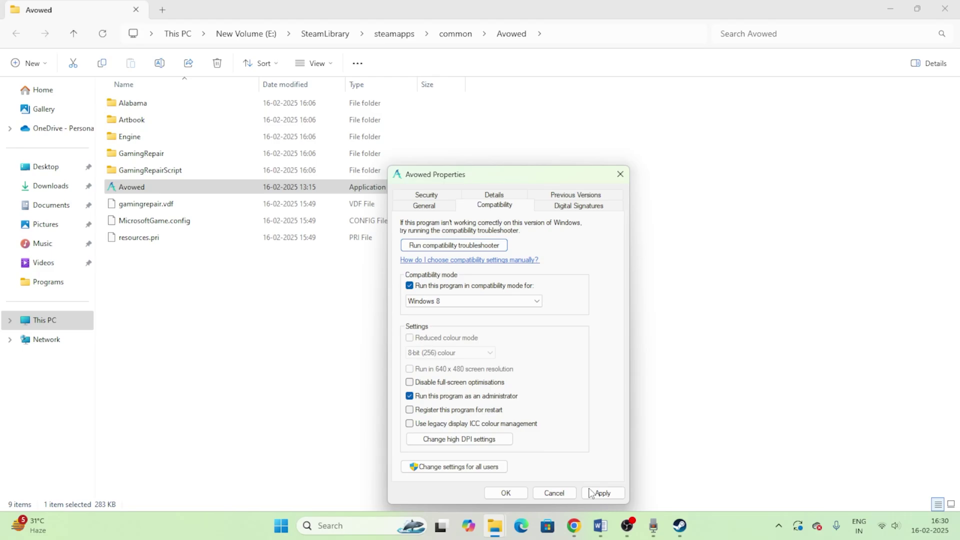
left_click(502, 493)
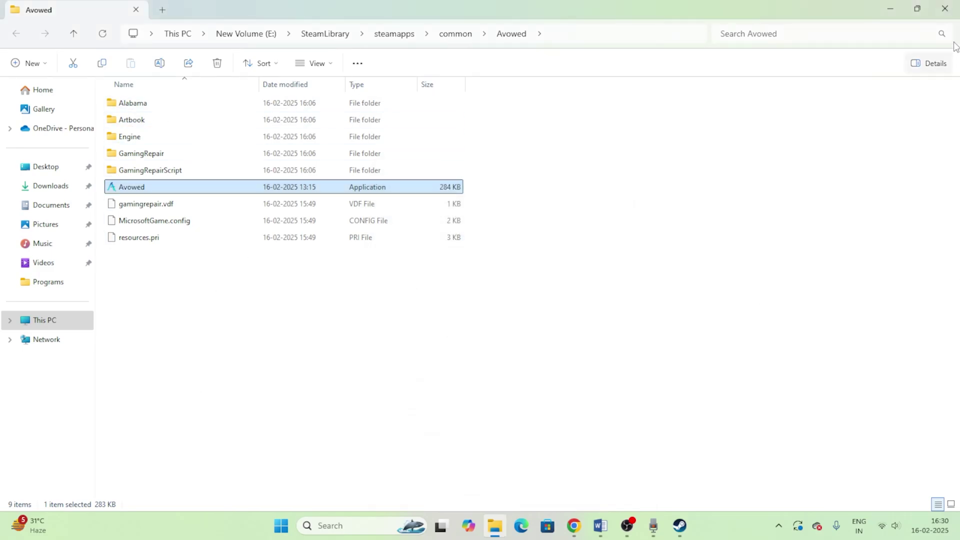
- Close the Avowed folder and Steam properties windows, and highlight fix 4, DELETE SAVED GAME FILES, in the Word document
left_click(944, 8)
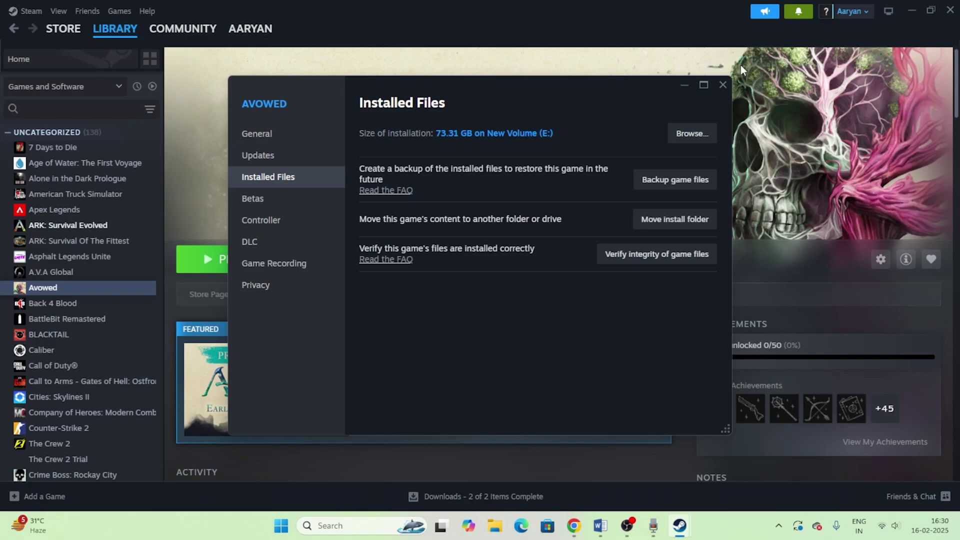
left_click(723, 84)
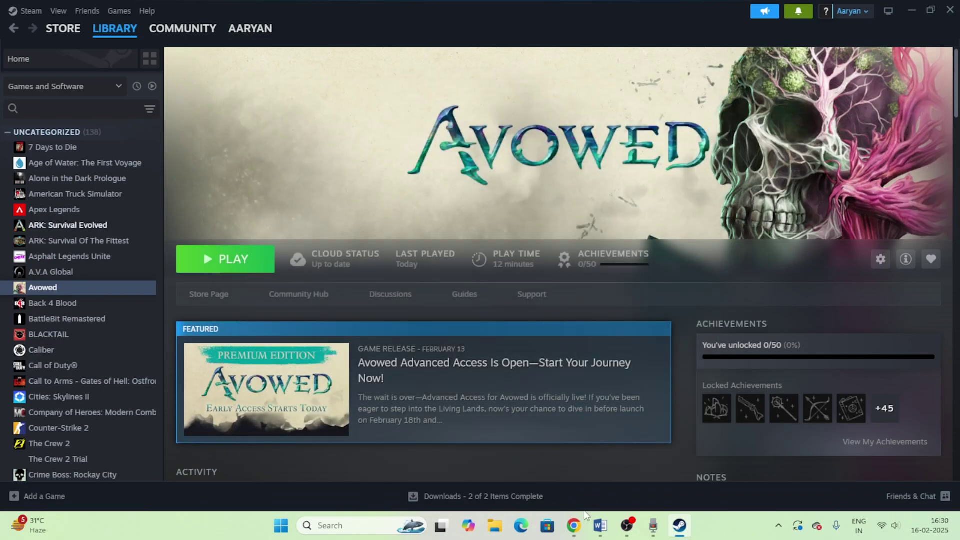
left_click(600, 525)
scroll(295, 254, "down", 1)
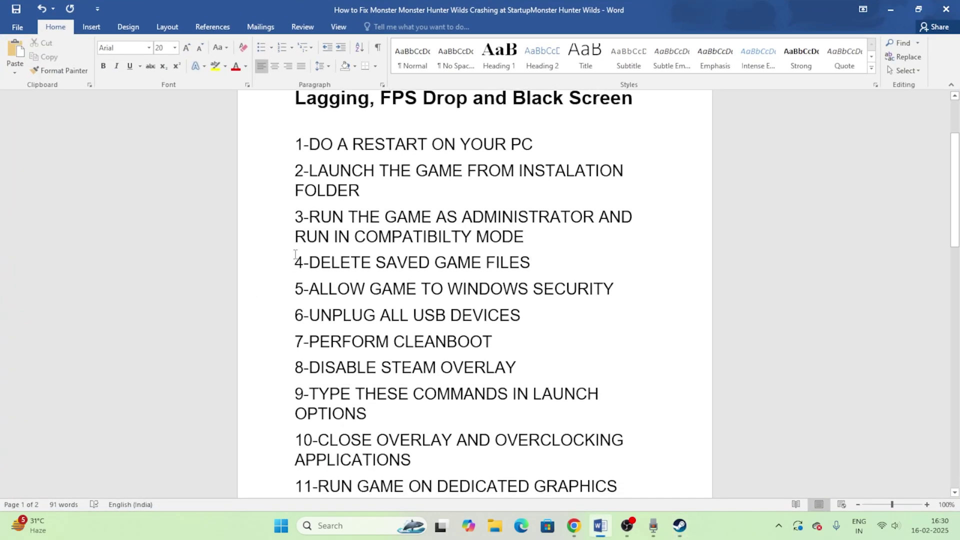
left_click_drag(301, 264, 531, 264)
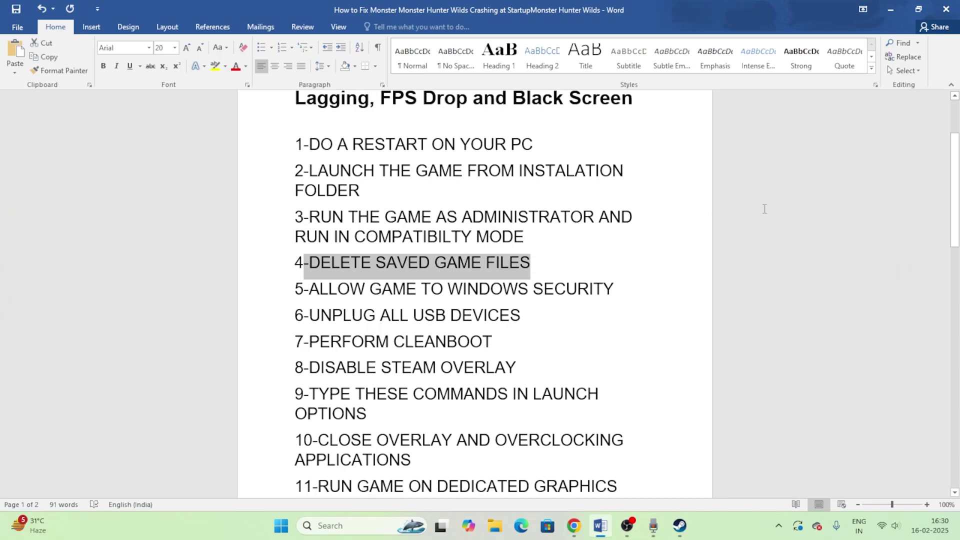
- Minimize the Word document and open the Documents folder in File Explorer
left_click(891, 10)
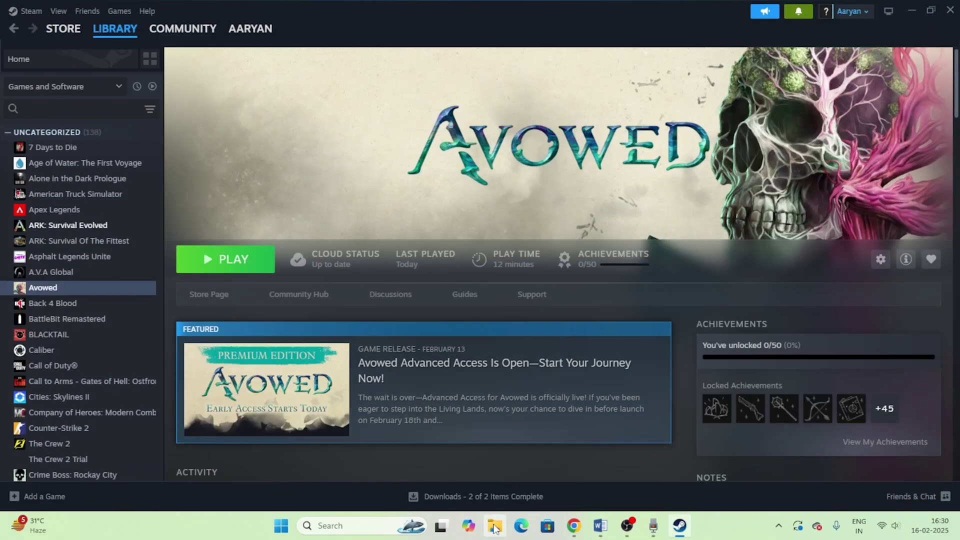
left_click(494, 526)
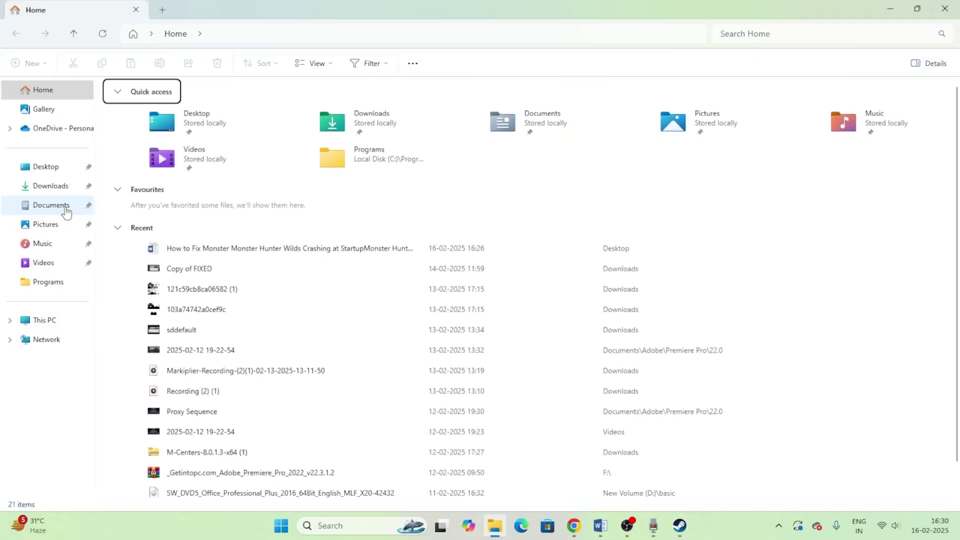
left_click(65, 210)
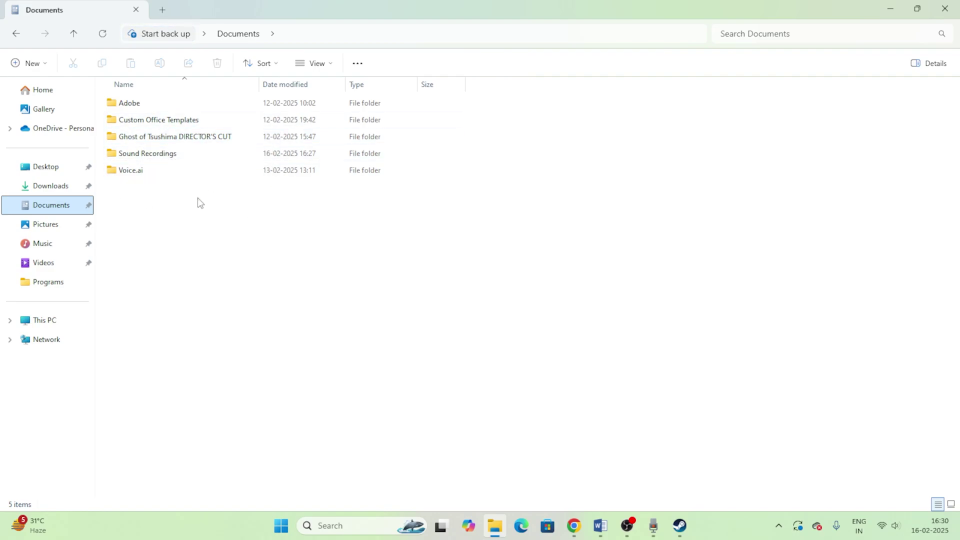
- View the available actions for the Ghost of Tsushima DIRECTOR'S CUT folder without choosing any, and close File Explorer
left_click(197, 143)
right_click(198, 144)
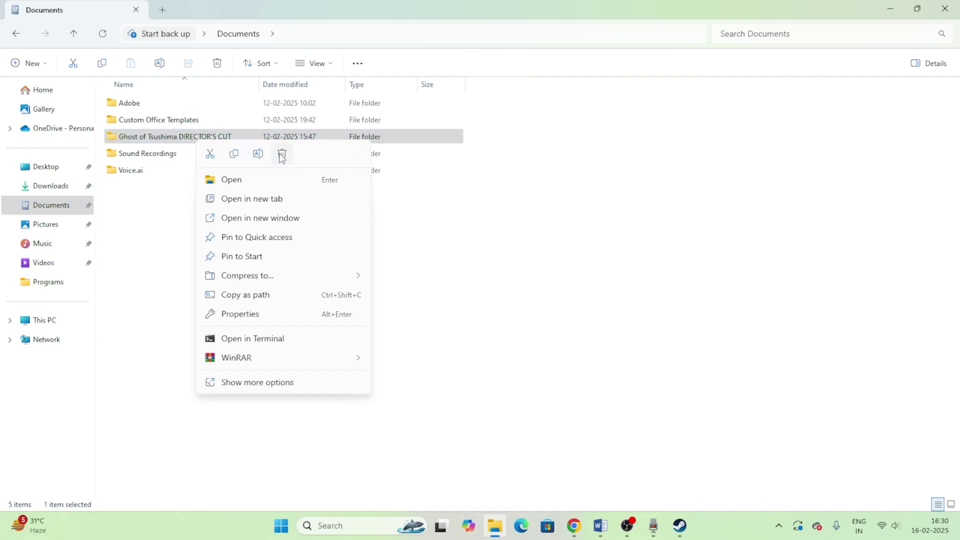
left_click(467, 298)
left_click(944, 8)
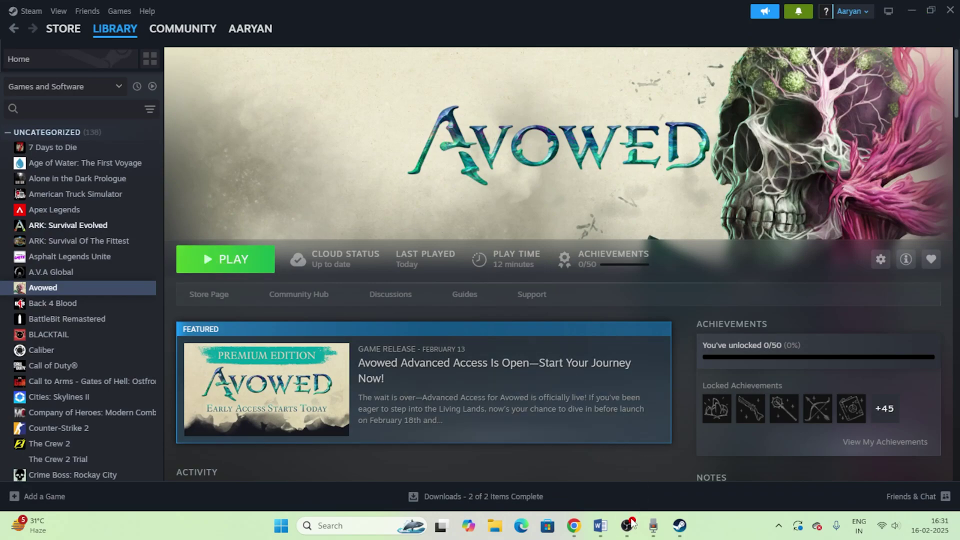
- Switch to the Word document, highlight fix 5, ALLOW GAME TO WINDOWS SECURITY, and return to Steam
left_click(600, 526)
scroll(310, 236, "down", 3)
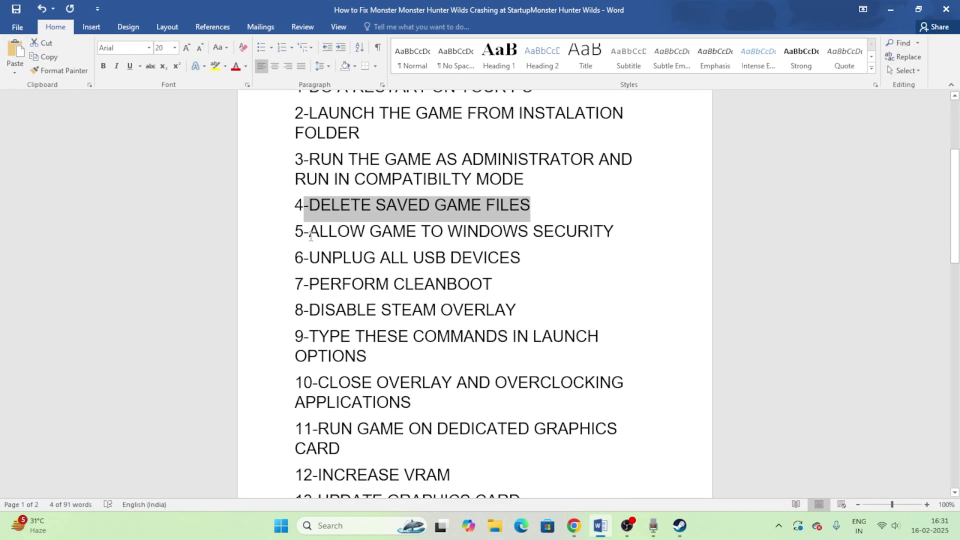
left_click_drag(310, 235, 593, 233)
key("alt+Tab")
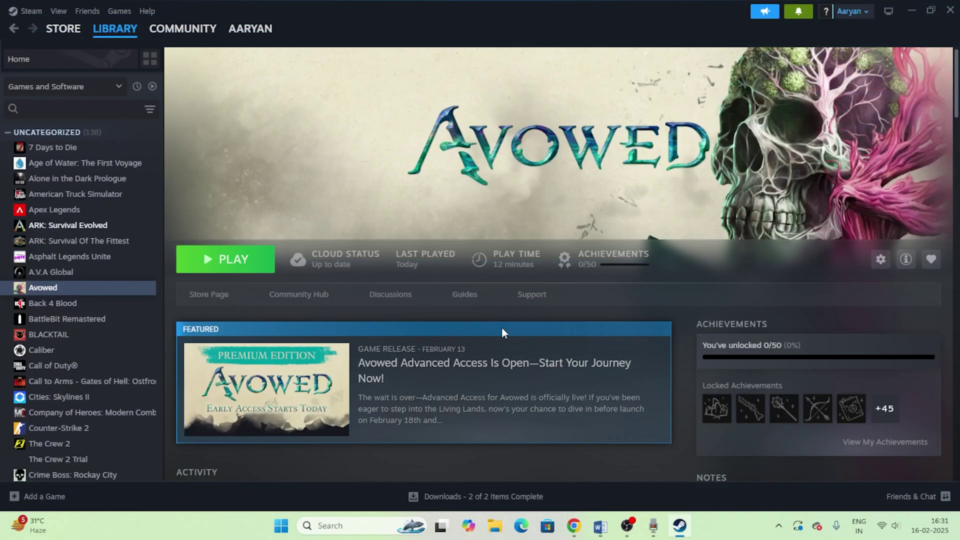
- Search Windows for Control Panel and open the list of apps allowed through Windows Defender Firewall
left_click(336, 523)
type("cont")
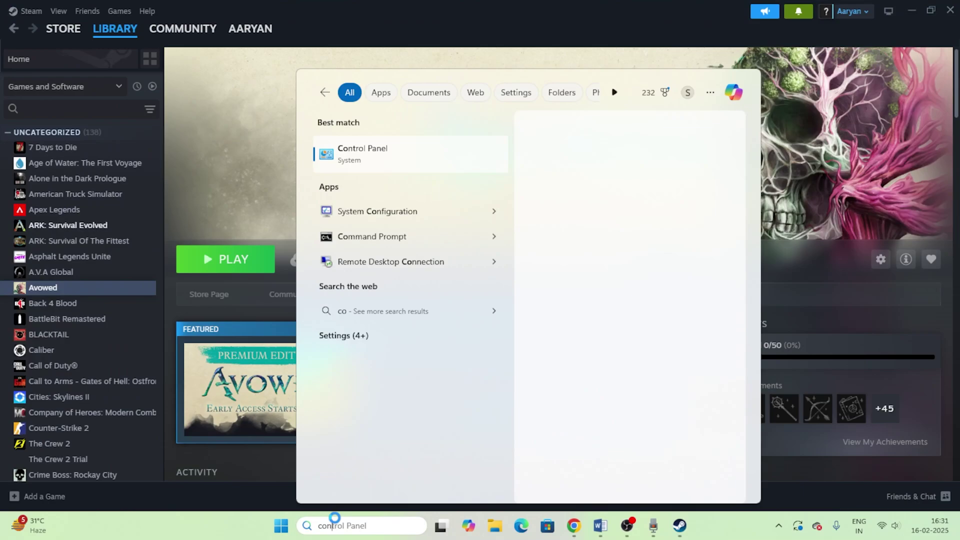
type("rol")
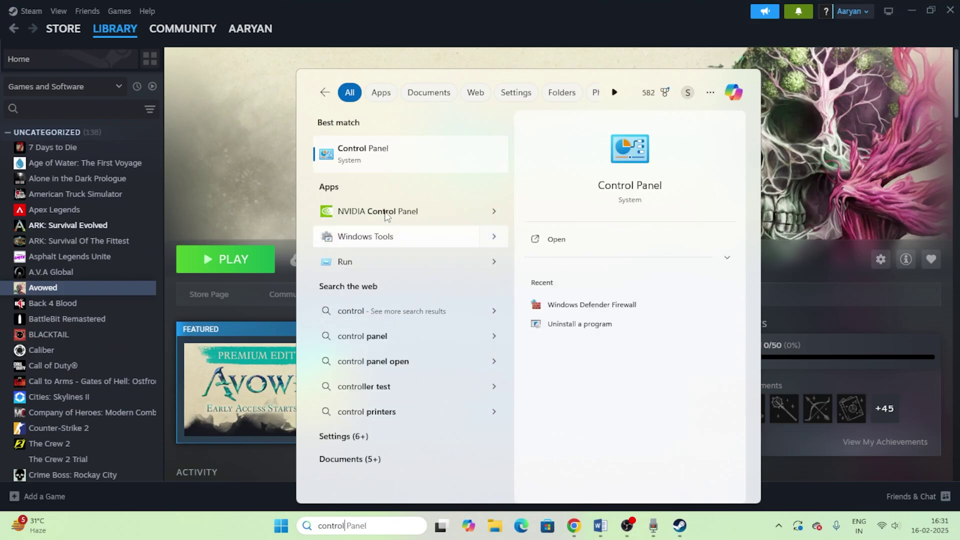
left_click(381, 166)
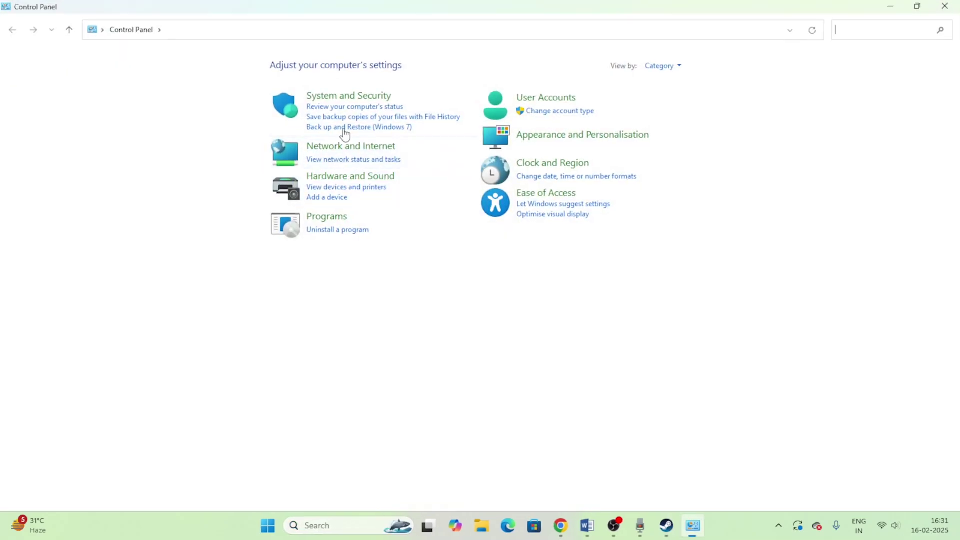
left_click(349, 99)
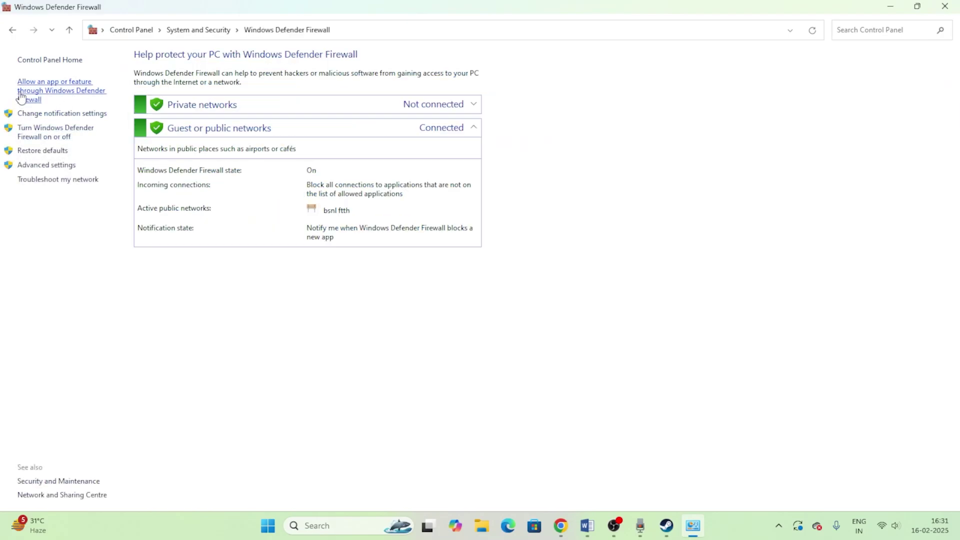
left_click(27, 96)
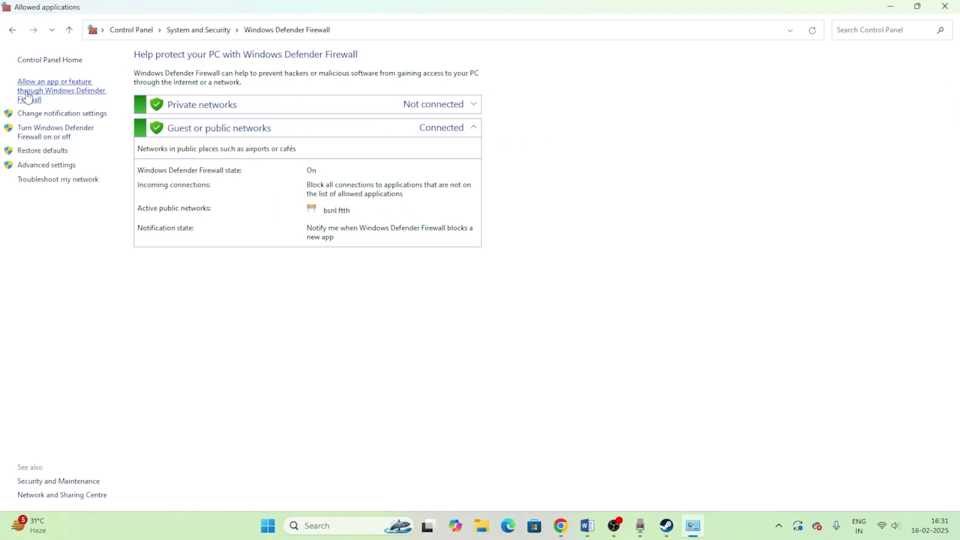
- Look through the allowed apps for Avowed, unlock the list for changes and start browsing for another app to allow
scroll(345, 192, "down", 12)
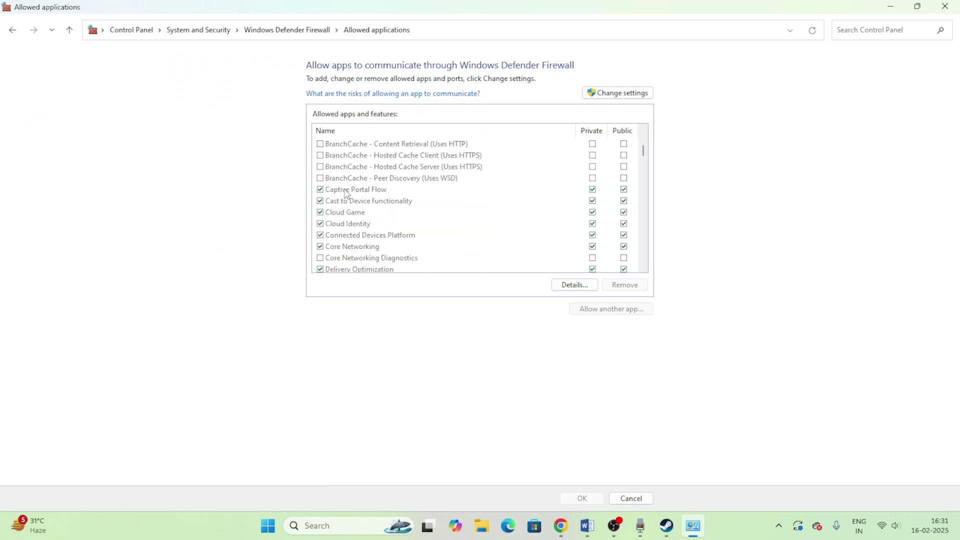
scroll(344, 192, "up", 10)
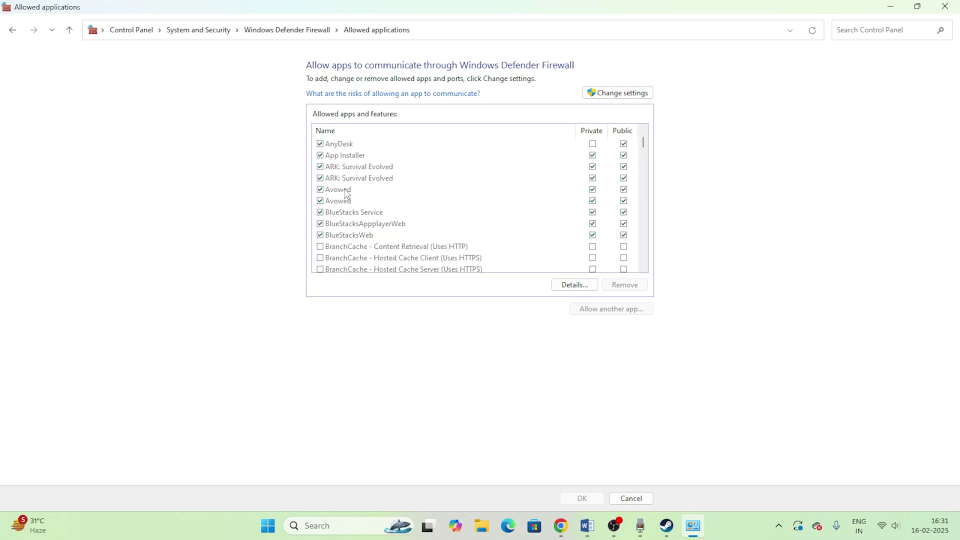
key("Home")
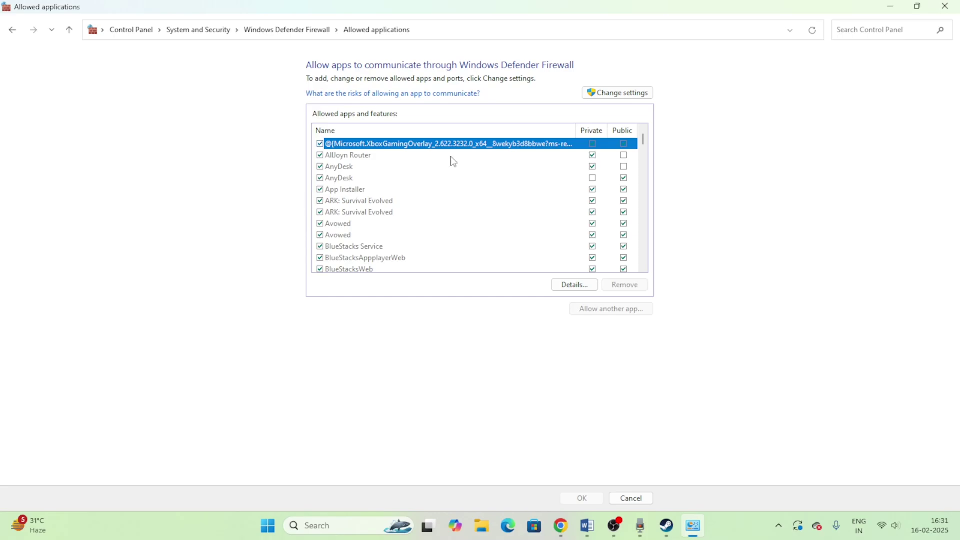
left_click(616, 96)
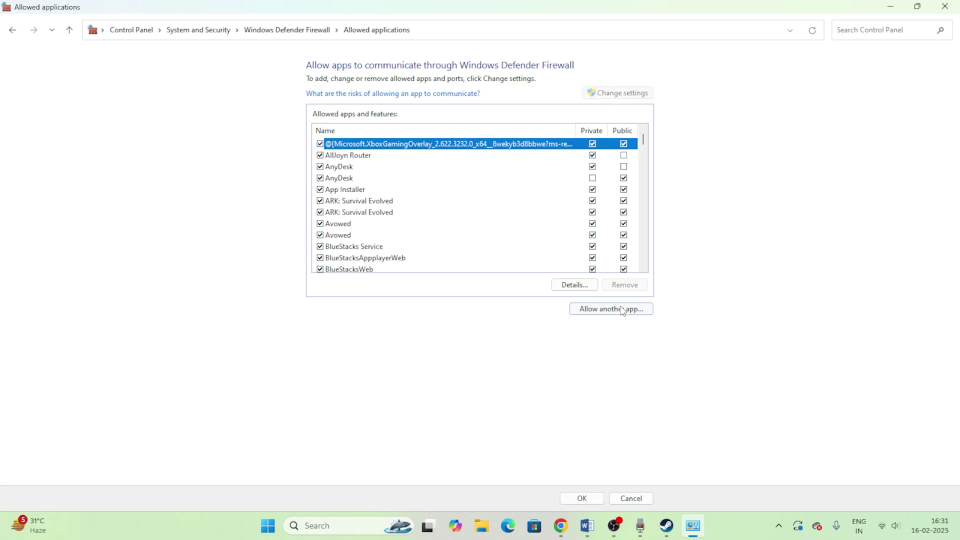
left_click(622, 309)
left_click(568, 320)
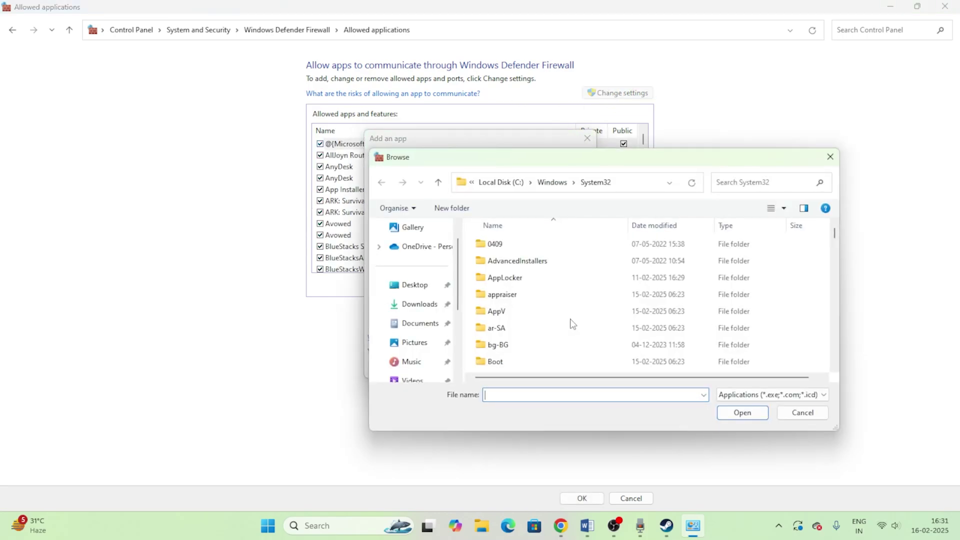
- Choose the Avowed application from New Volume (E:) > SteamLibrary > steamapps > common > Avowed as the app to add
scroll(412, 295, "down", 3)
left_click(418, 323)
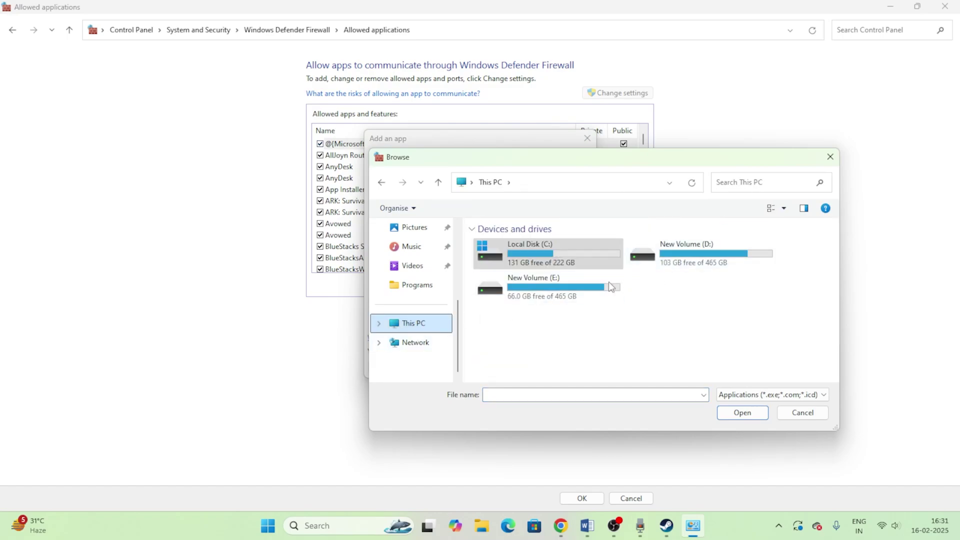
double_click(555, 284)
double_click(534, 260)
double_click(520, 245)
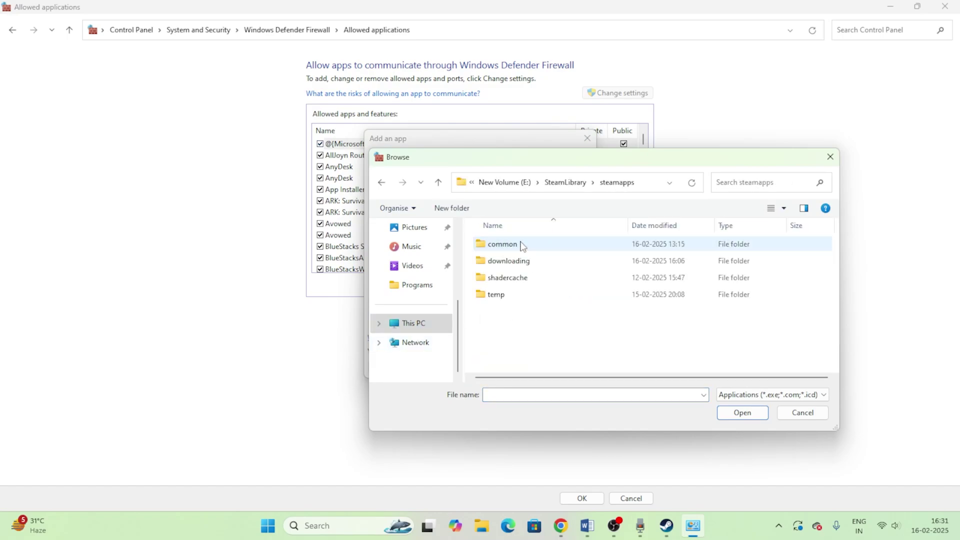
double_click(520, 245)
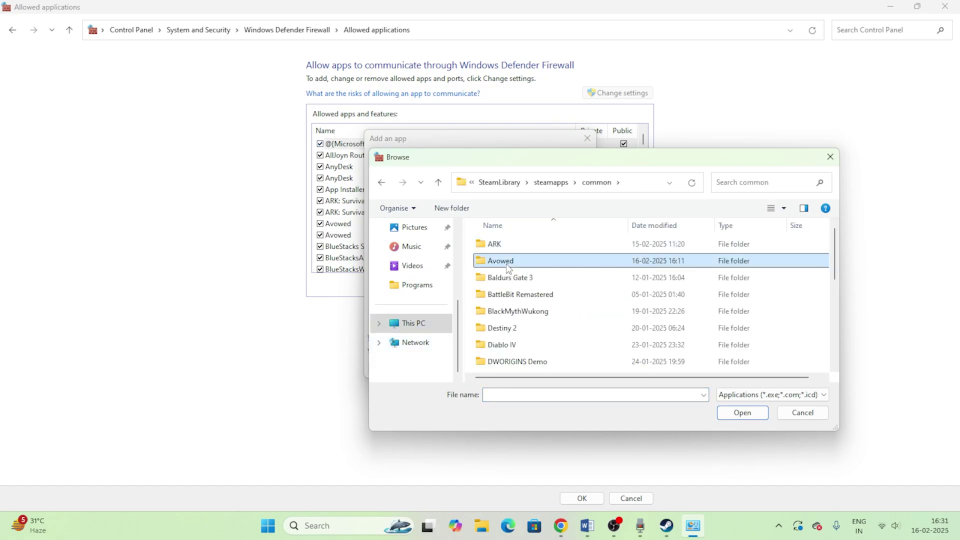
double_click(495, 261)
left_click(514, 328)
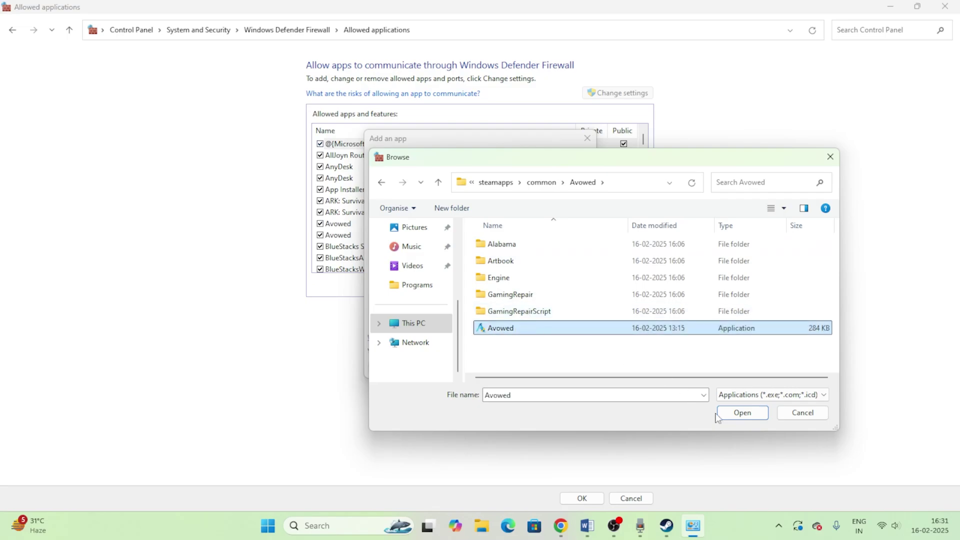
left_click(743, 413)
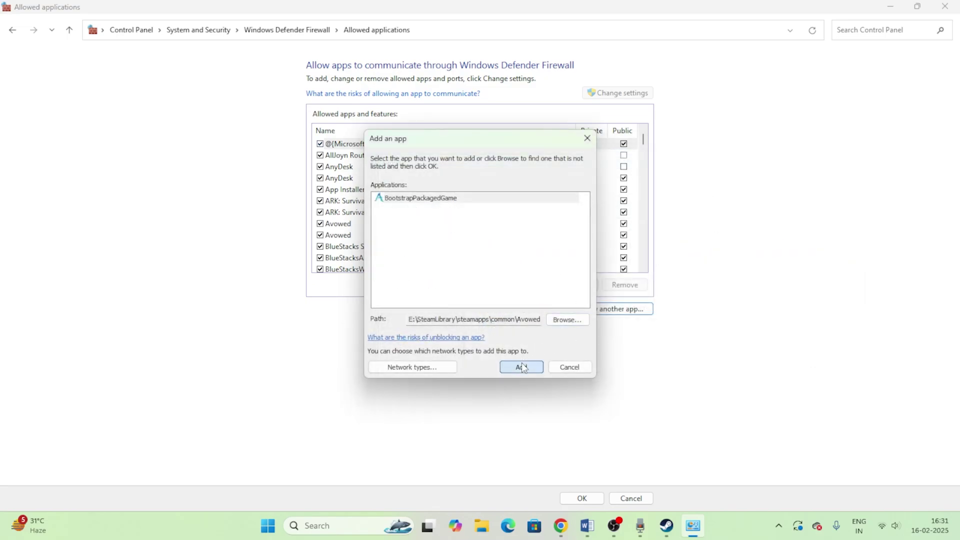
- Try to add BootstrapPackagedGame to the firewall's allowed apps, dismiss the dialog and close the Allowed applications window
left_click(520, 367)
left_click(576, 306)
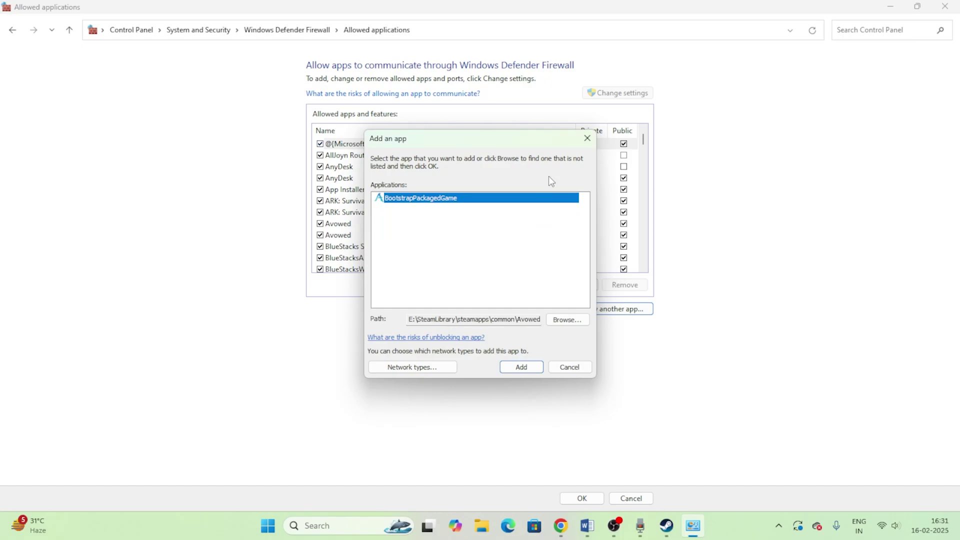
left_click(586, 139)
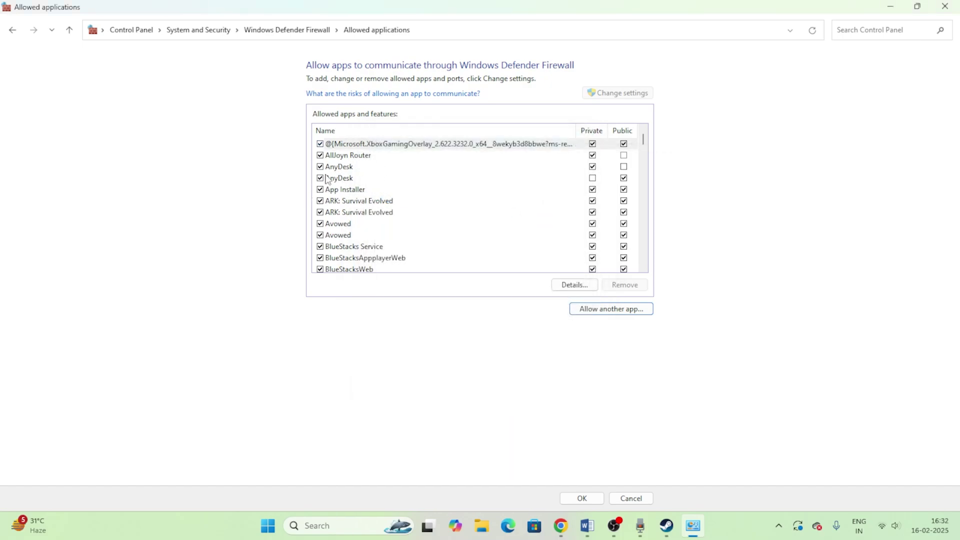
left_click(945, 6)
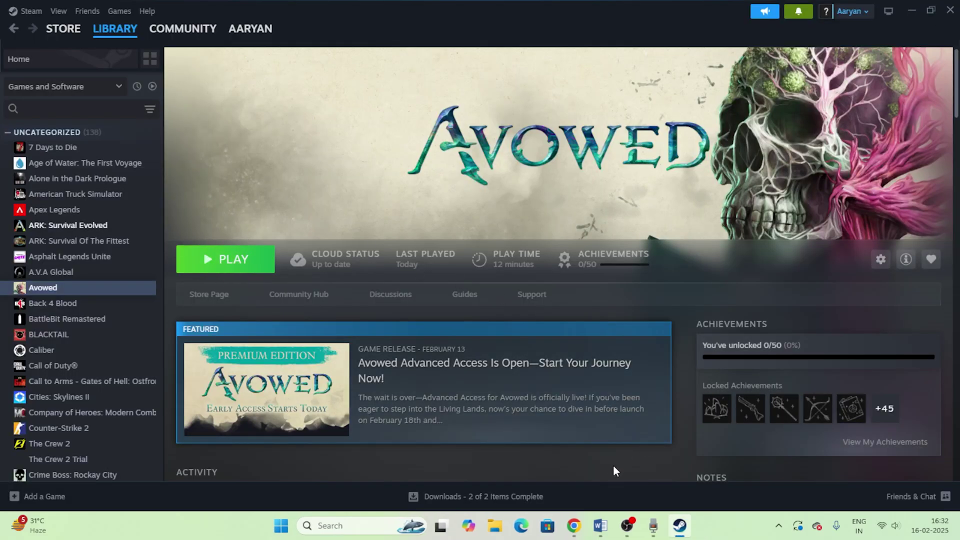
- Switch to the Word document, highlight fix 6, UNPLUG ALL USB DEVICES, and return to Steam
left_click(600, 525)
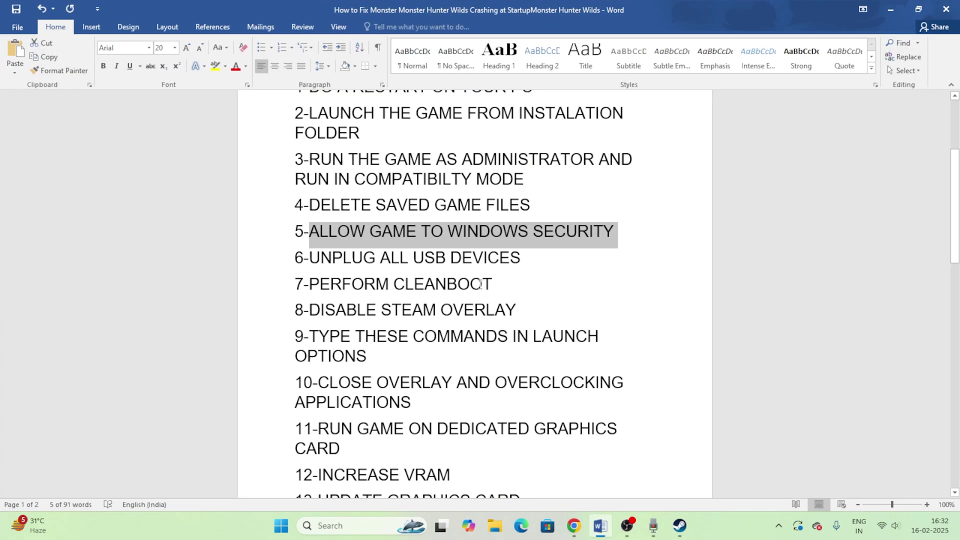
scroll(336, 230, "down", 1)
left_click_drag(337, 230, 520, 230)
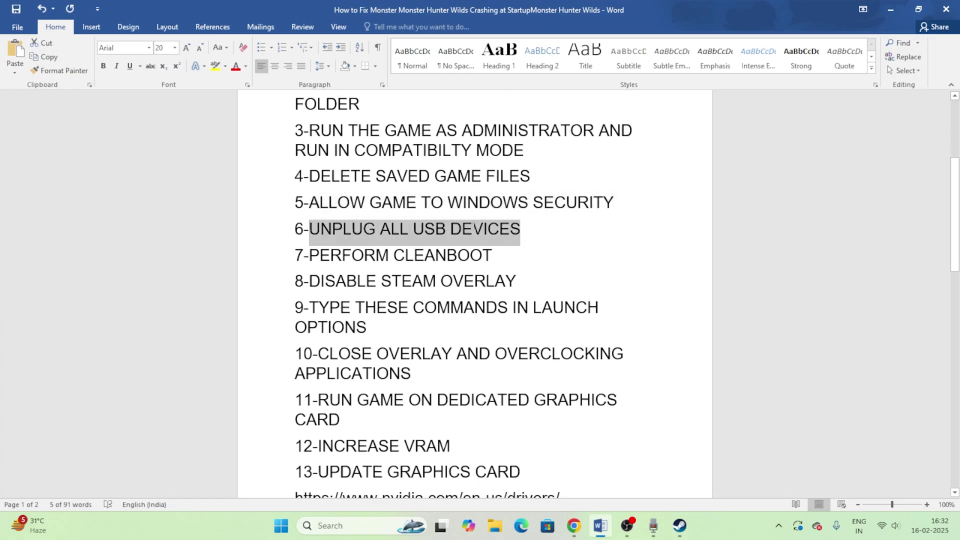
left_click(890, 9)
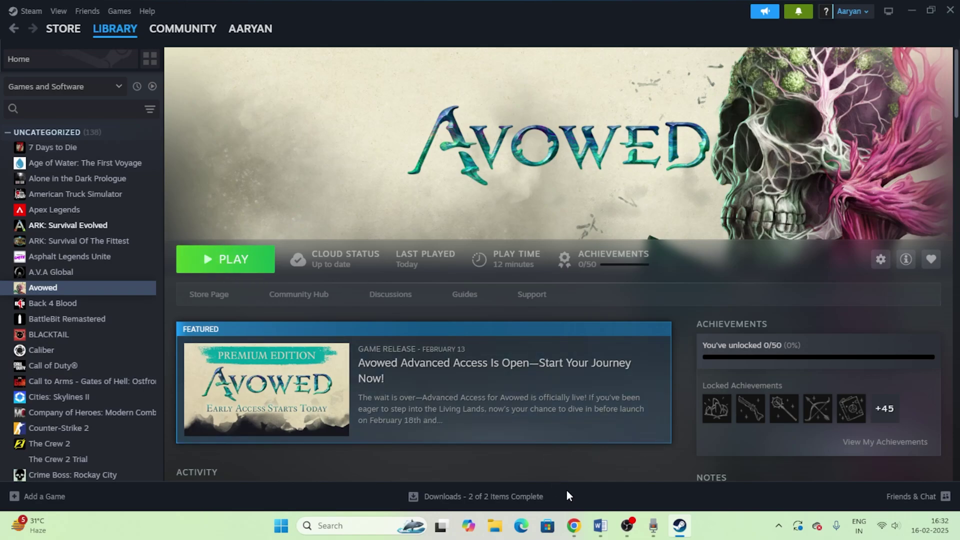
- Bring the Word document back, highlight fix 7, PERFORM CLEANBOOT, and return to Steam
left_click(600, 525)
scroll(342, 223, "down", 2)
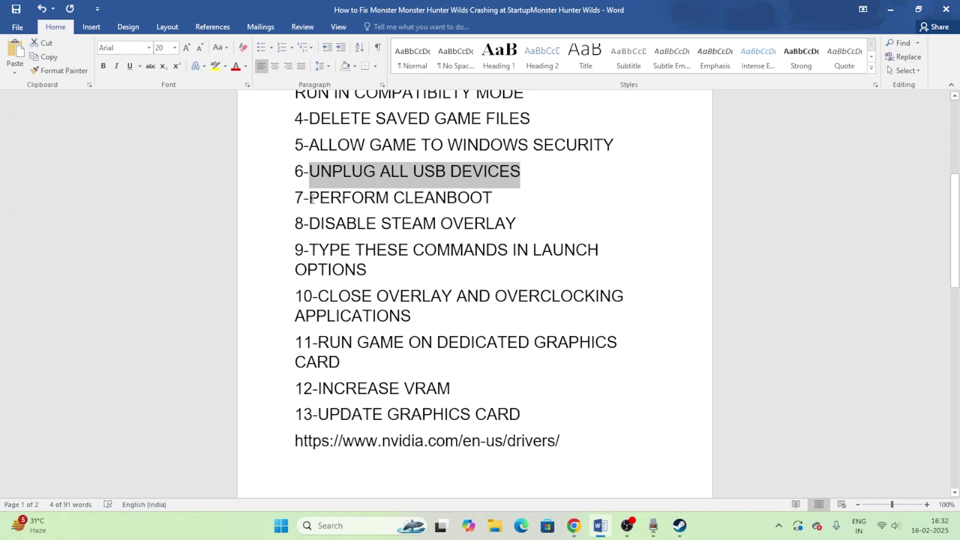
left_click_drag(311, 199, 479, 198)
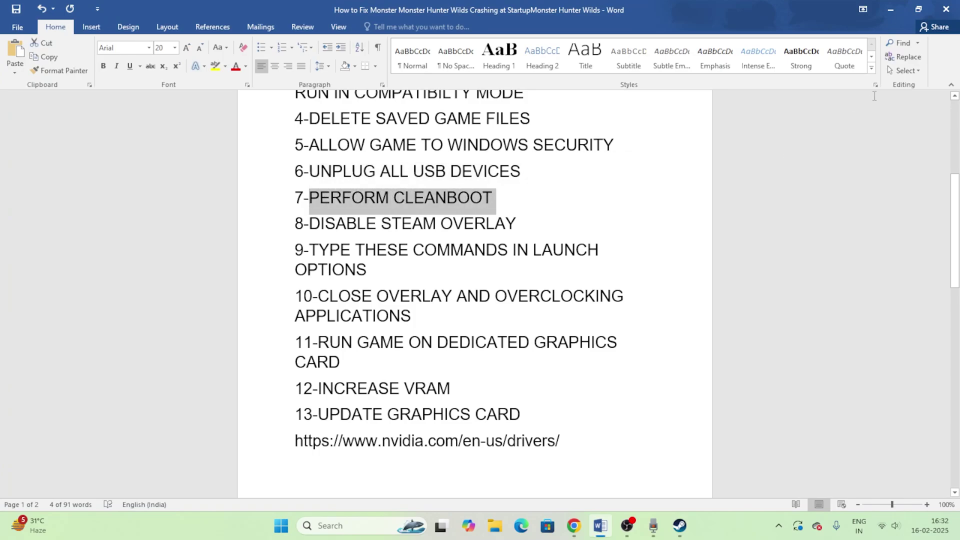
left_click(895, 15)
- Open Avowed's properties in the Steam library and turn off the Steam Overlay while in-game
right_click(44, 290)
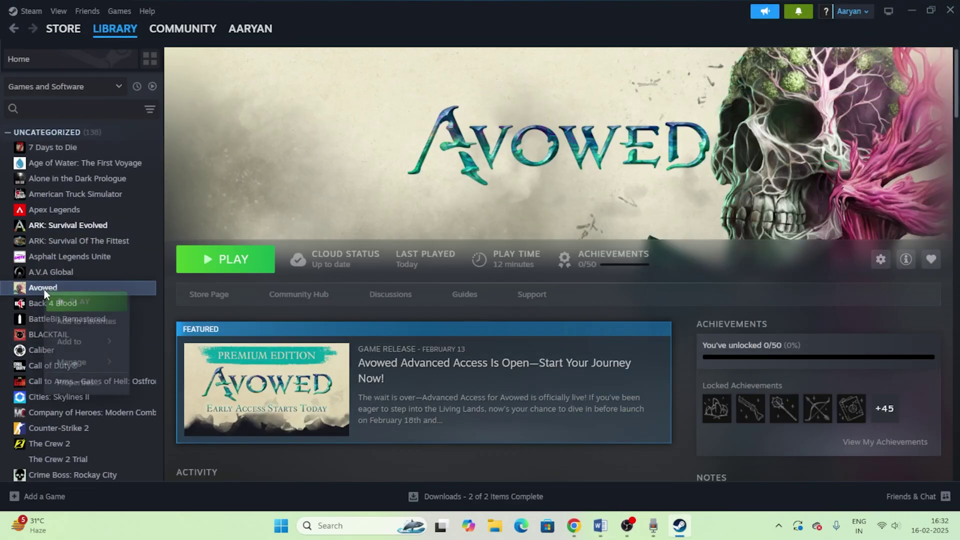
left_click(70, 382)
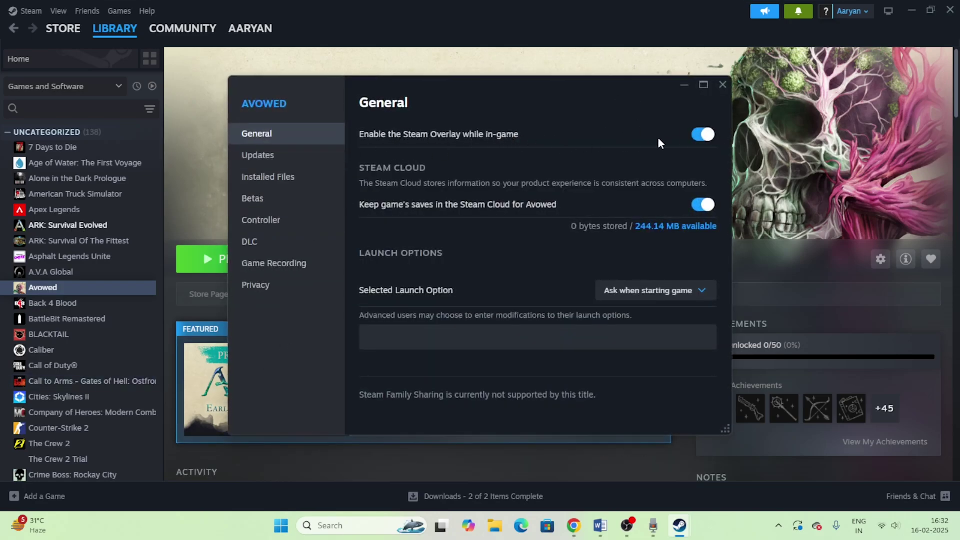
left_click(702, 135)
left_click_drag(566, 97, 658, 115)
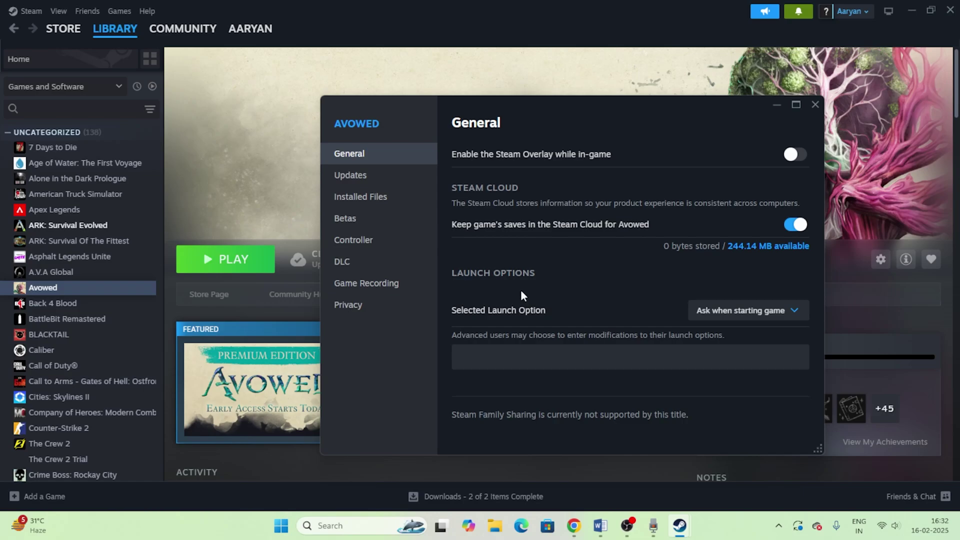
- Try the launch option -d3dll for Avowed, delete it and close the game's properties
left_click(493, 357)
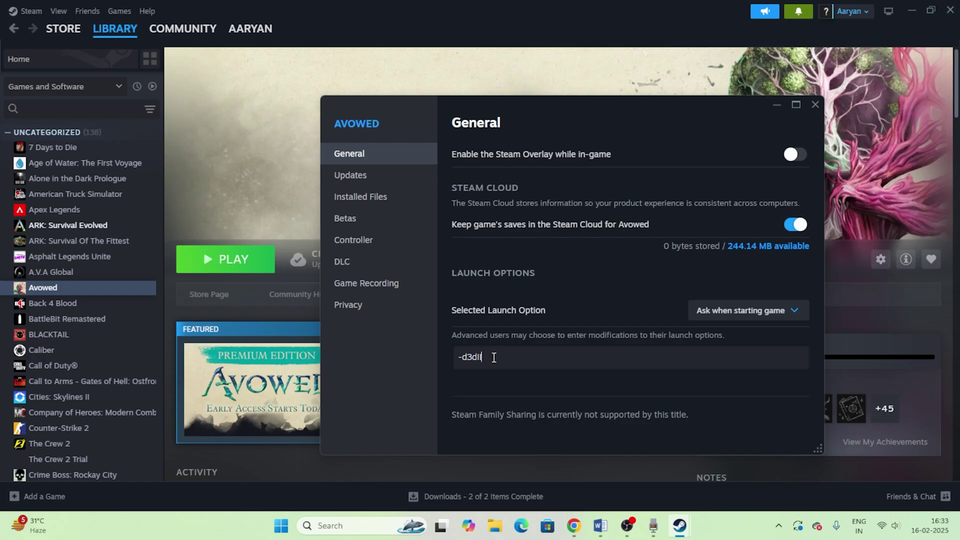
key("BackSpace")
key("BackSpace")
key("BackSpace")
key("BackSpace")
key("BackSpace")
left_click(815, 104)
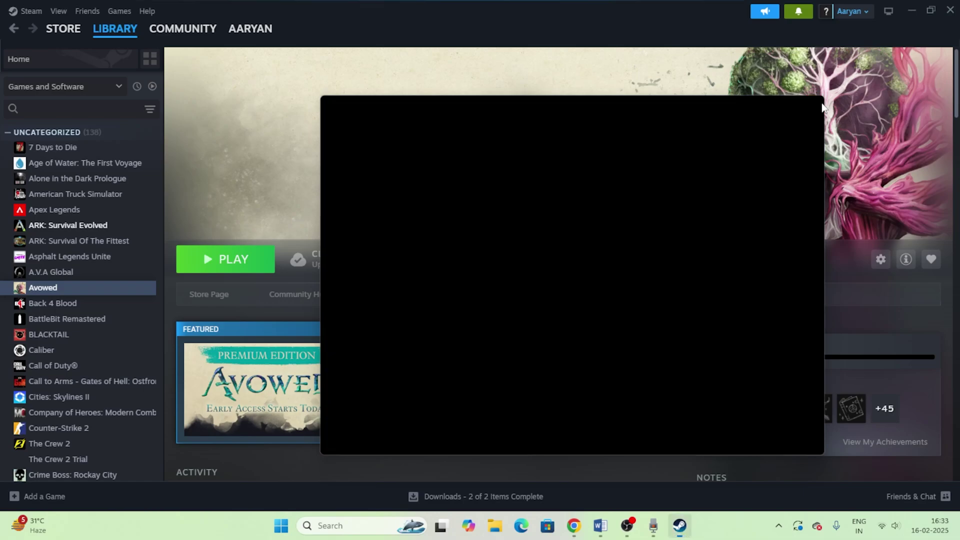
- Review fixes 8 and 9 in the Word document, highlight fix 7, PERFORM CLEANBOOT, again and return to Steam
left_click(599, 526)
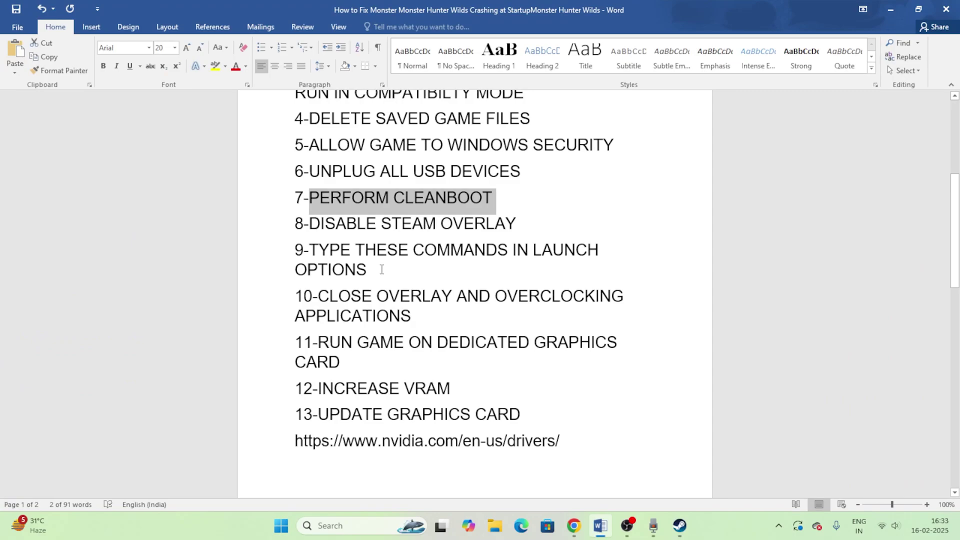
left_click_drag(310, 223, 517, 214)
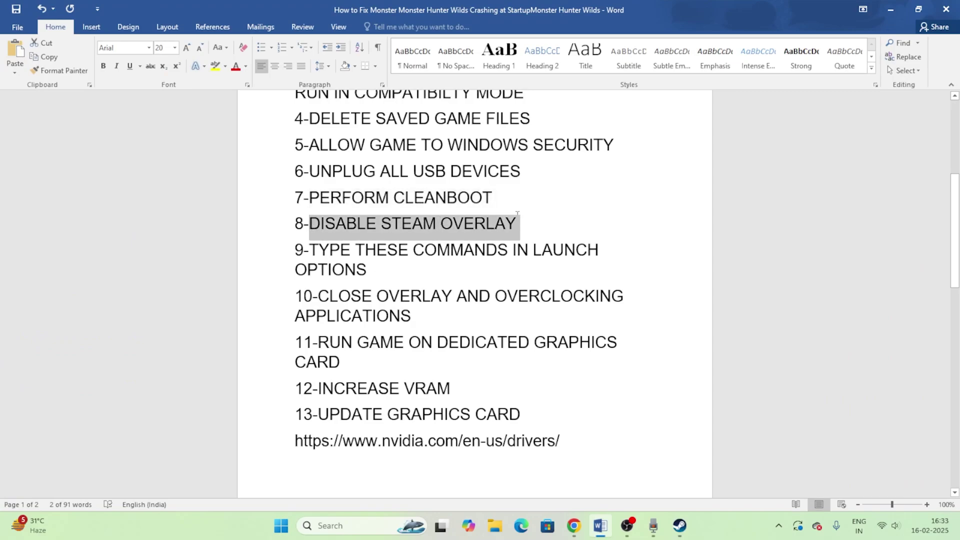
left_click(579, 220)
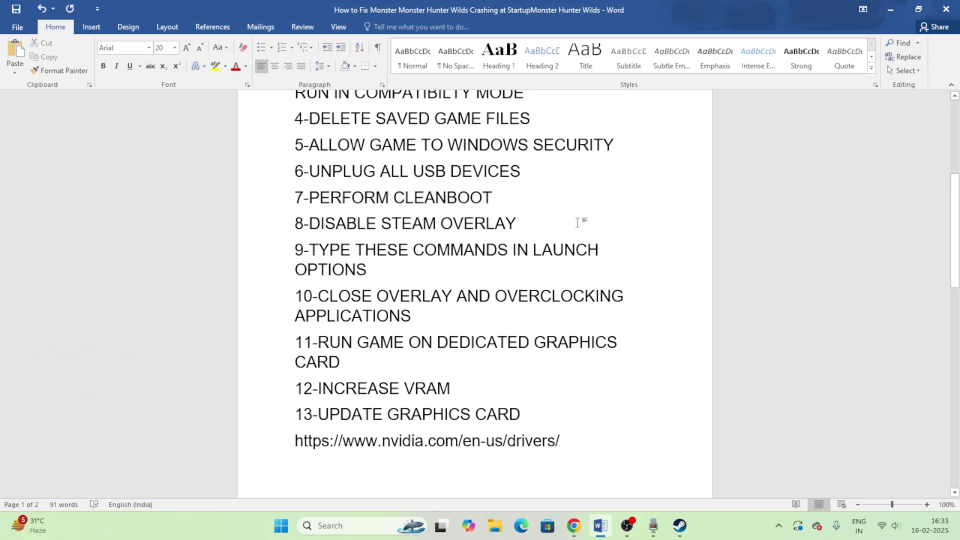
left_click_drag(316, 247, 447, 279)
left_click(447, 279)
left_click_drag(311, 194, 473, 196)
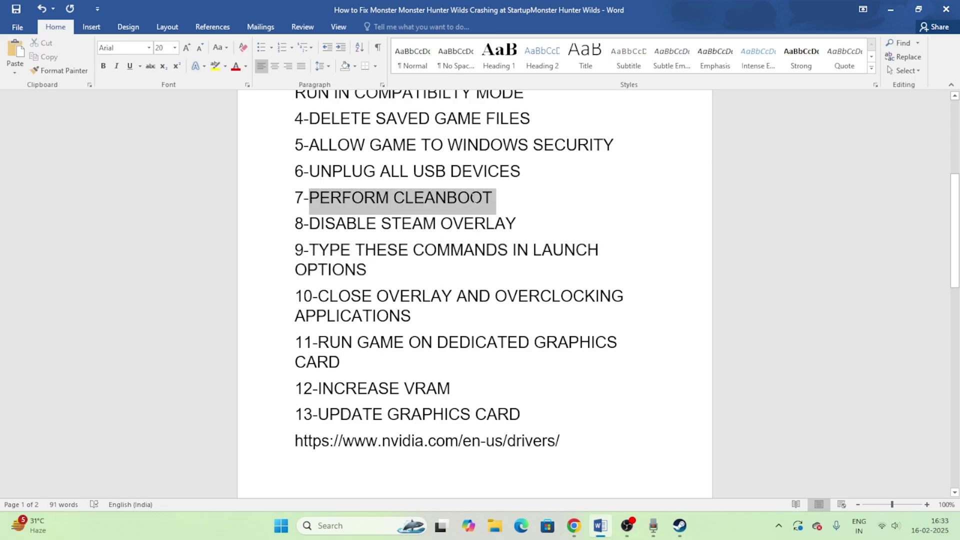
left_click(890, 9)
- Search Windows for System Configuration, open it and display its list of services
left_click(341, 529)
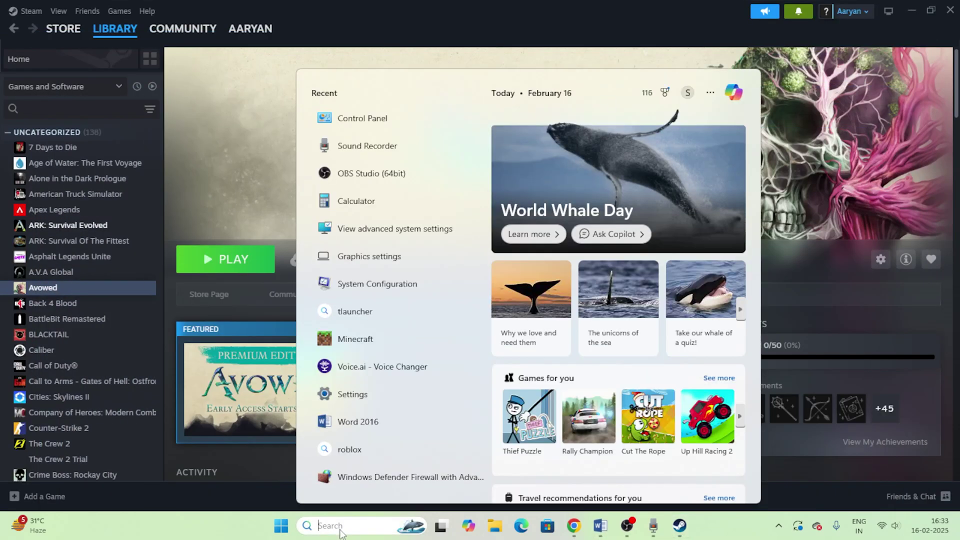
type("SYSTEM CONFI")
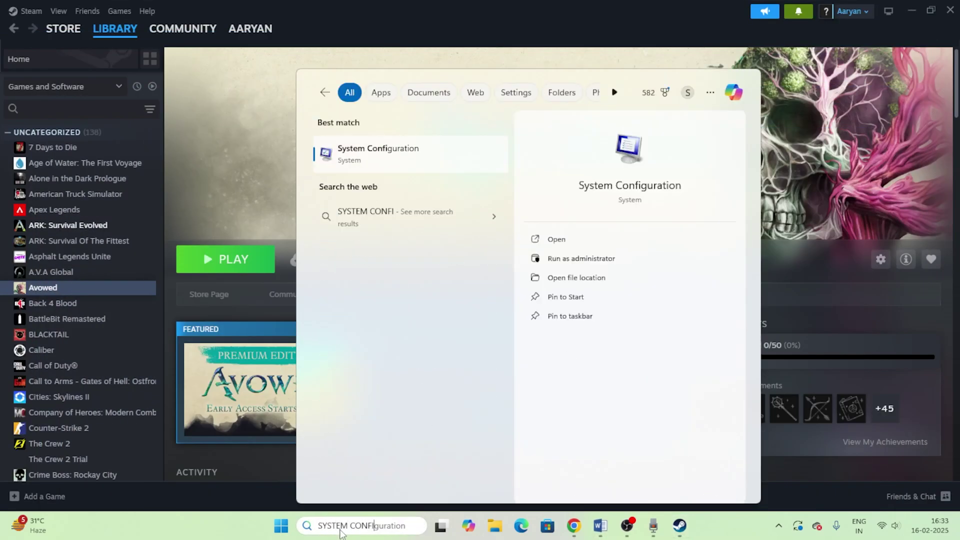
left_click(376, 148)
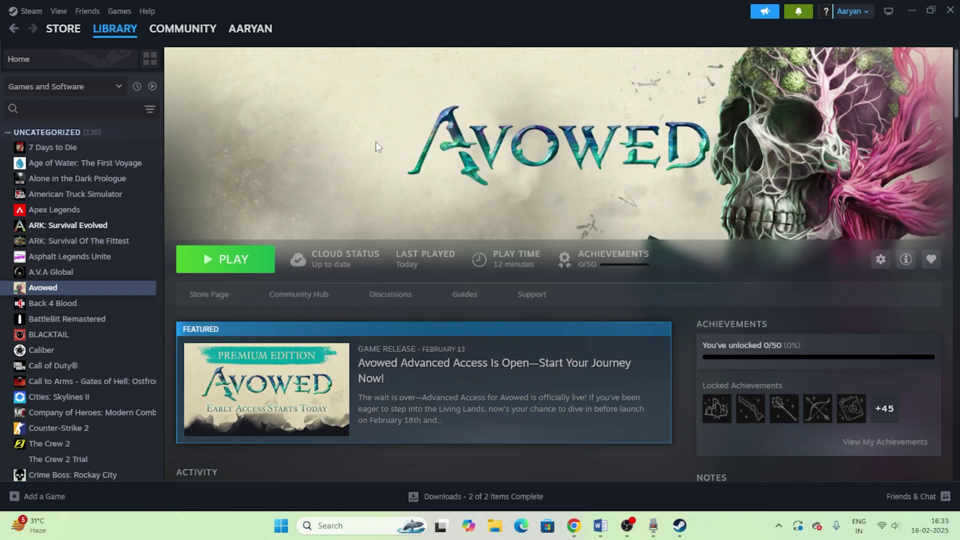
left_click(389, 169)
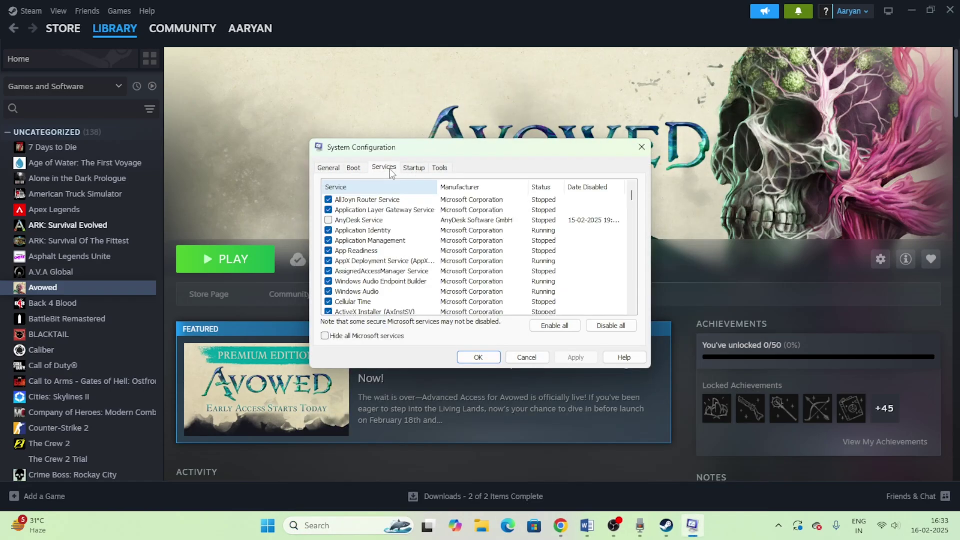
- Disable all services, hide all Microsoft services, apply the changes and dismiss the restart prompt without choosing Restart
left_click(611, 325)
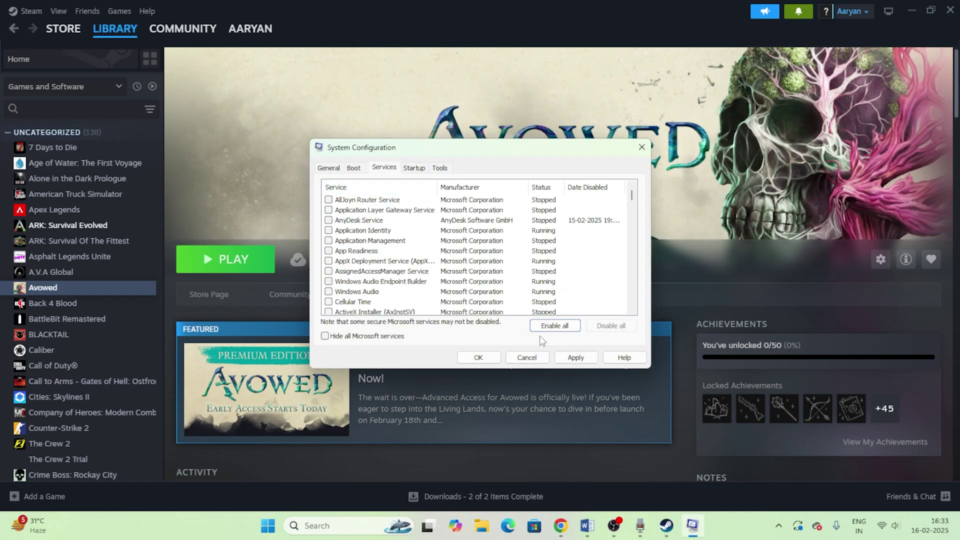
left_click(325, 336)
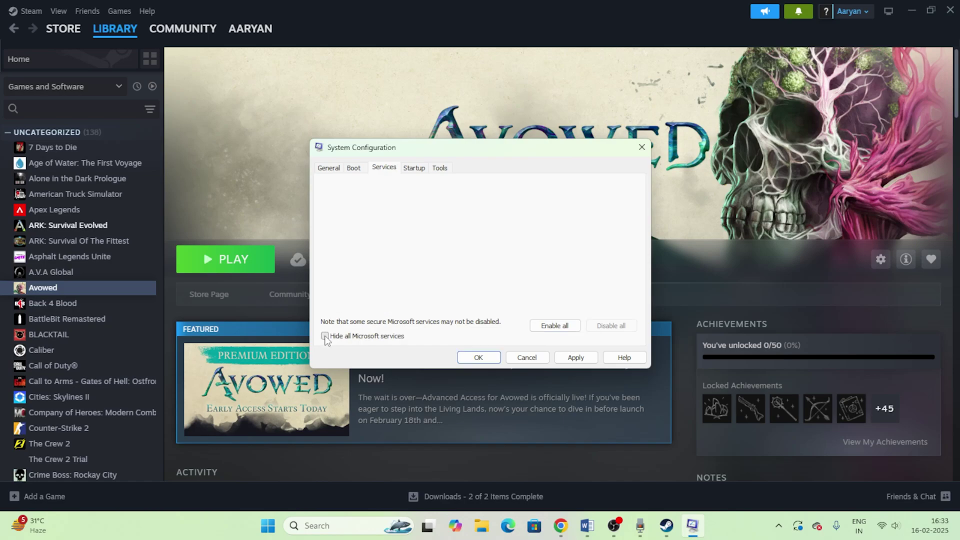
left_click(575, 358)
left_click(478, 357)
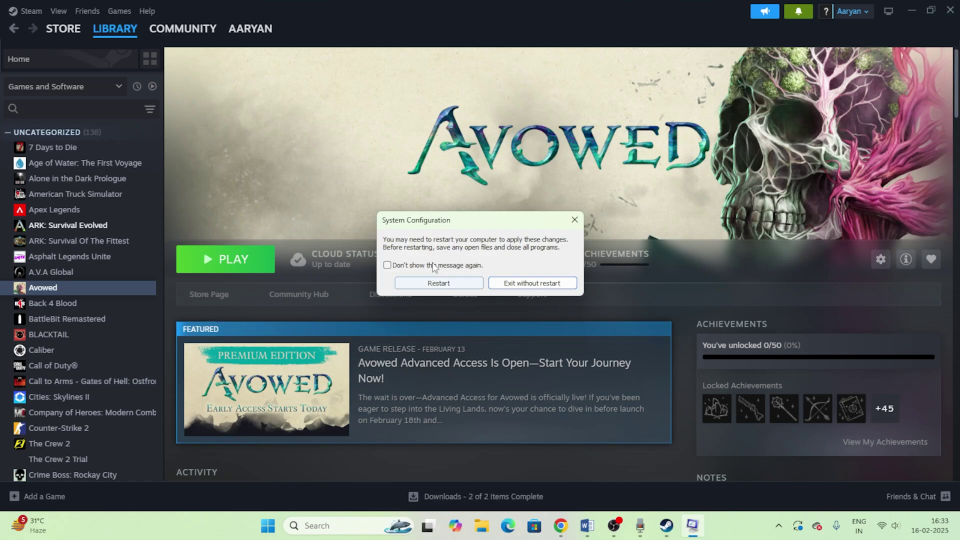
left_click(574, 220)
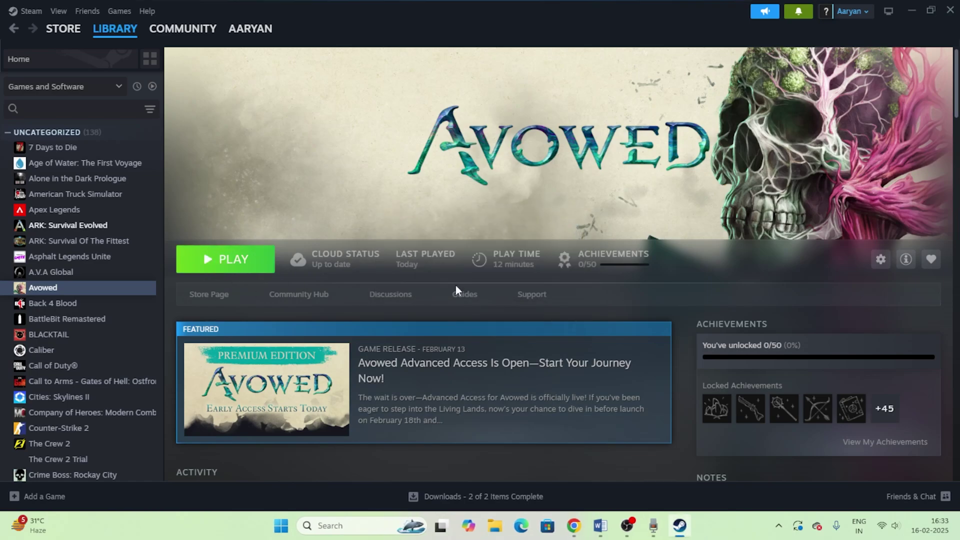
- Highlight fixes 8 and 9, then fix 10, CLOSE OVERLAY AND OVERCLOCKING APPLICATIONS, in the Word document and return to Steam
left_click(600, 525)
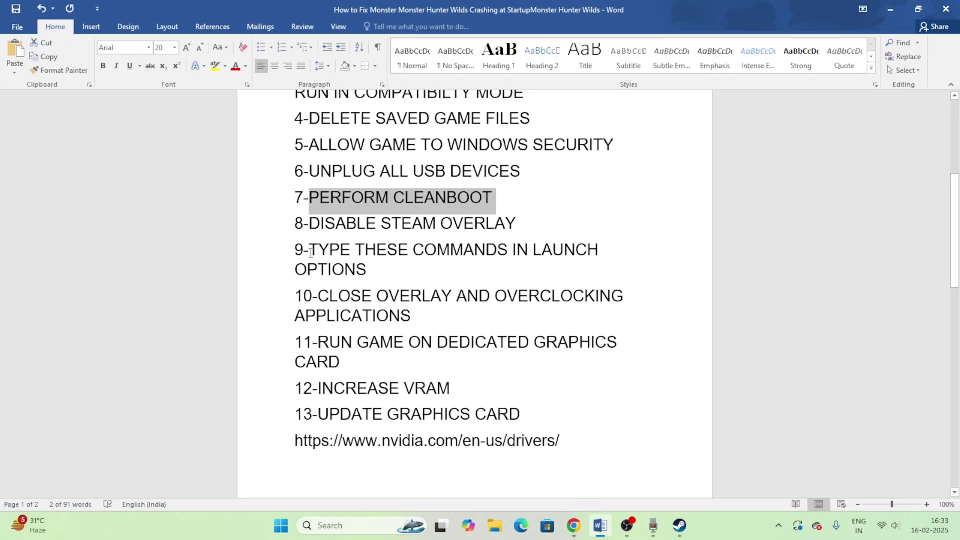
scroll(443, 258, "down", 1)
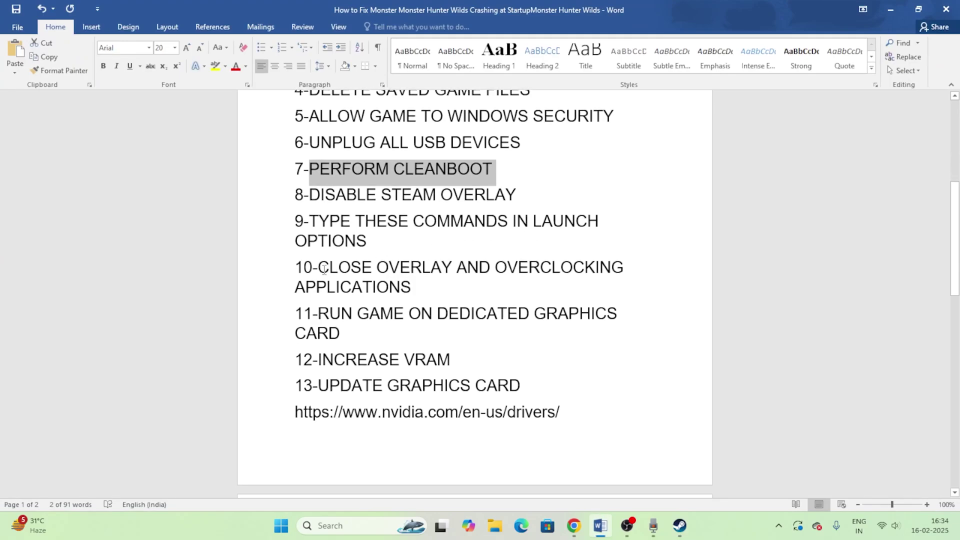
left_click_drag(311, 191, 378, 243)
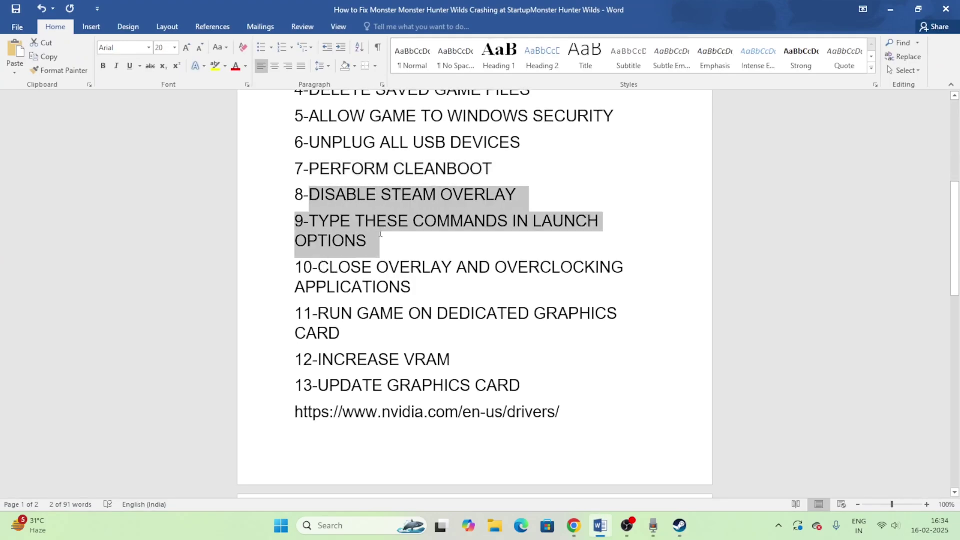
left_click(432, 268)
left_click_drag(318, 268, 415, 290)
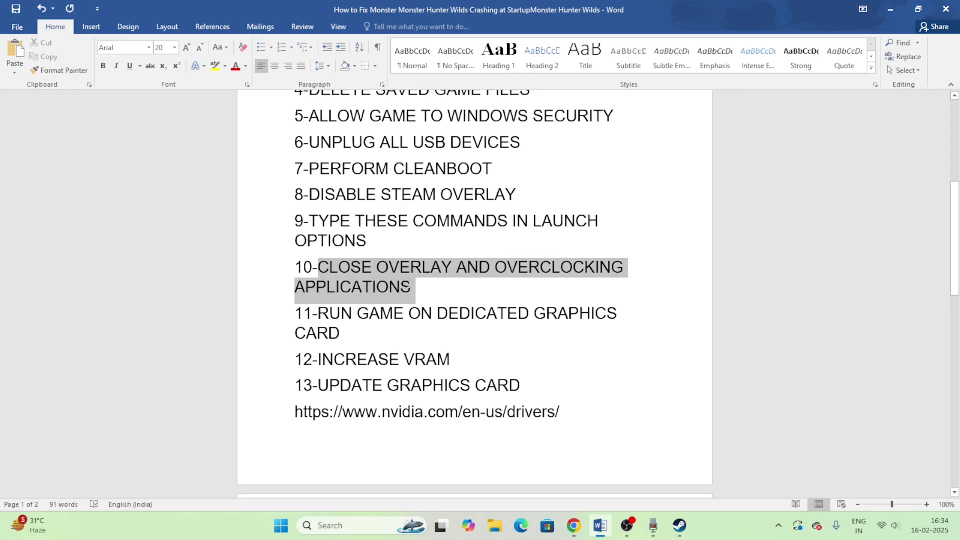
left_click(892, 10)
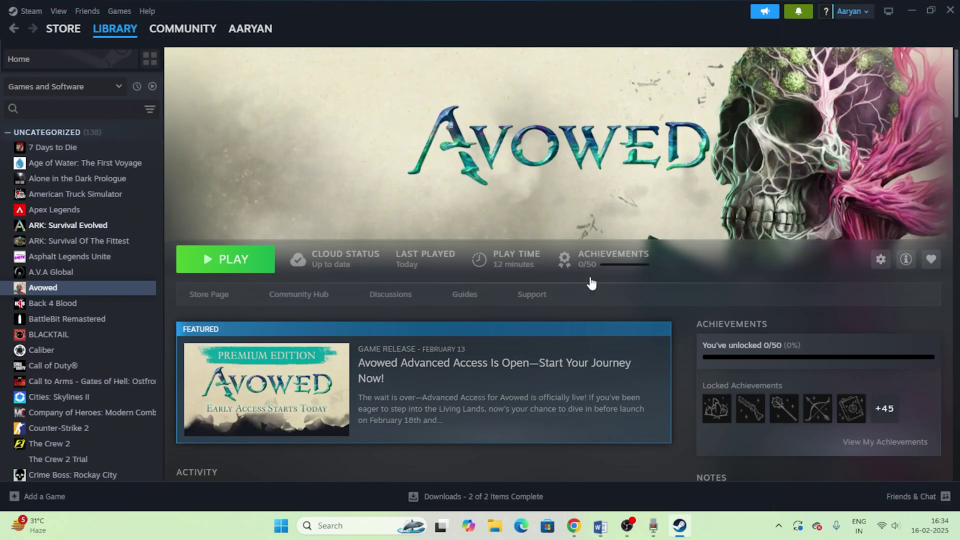
- Open Task Manager full screen, look through the running apps and background processes, and minimize it
right_click(279, 526)
left_click(398, 216)
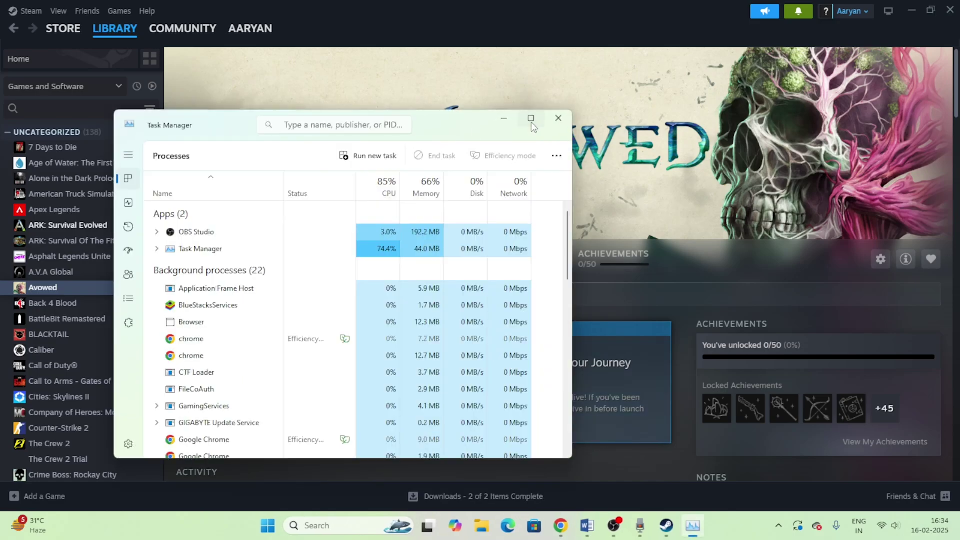
left_click(532, 123)
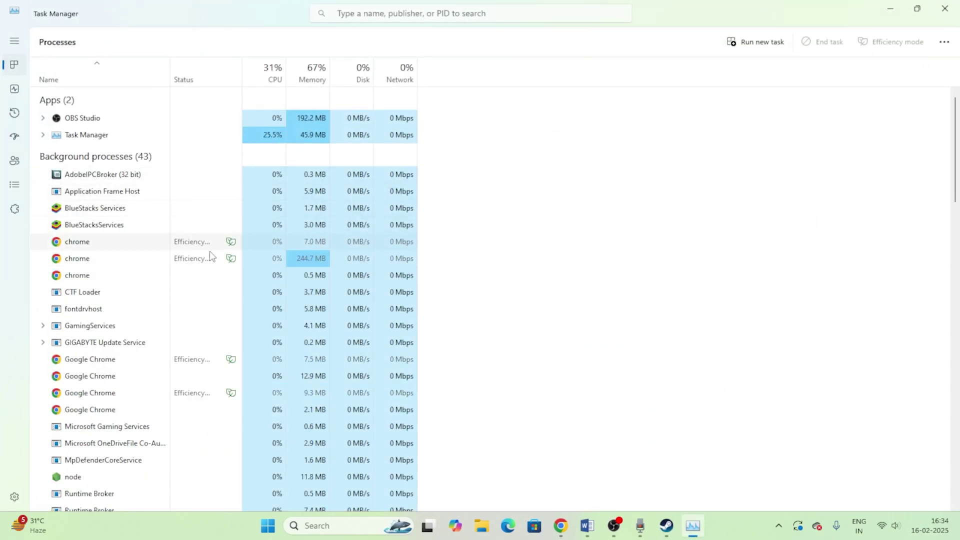
scroll(645, 232, "down", 1)
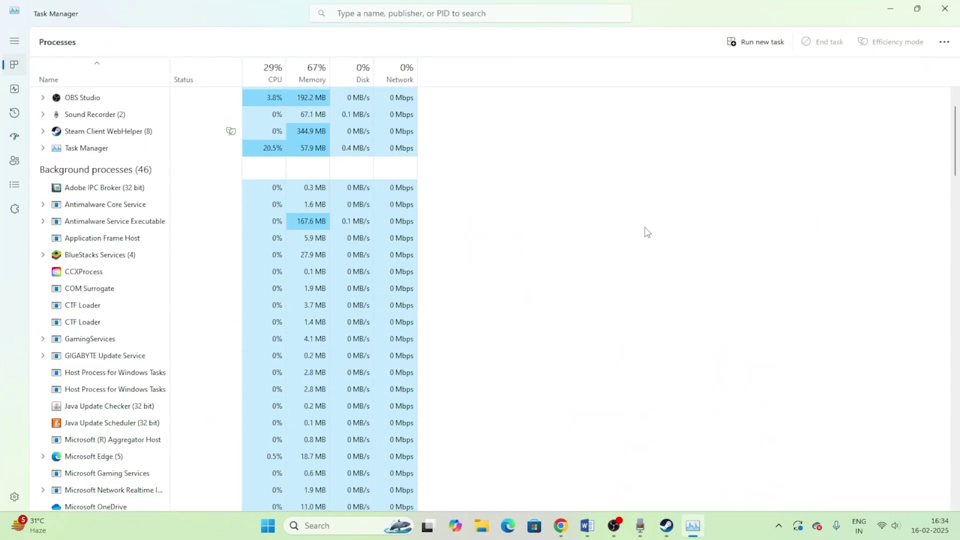
scroll(644, 230, "up", 3)
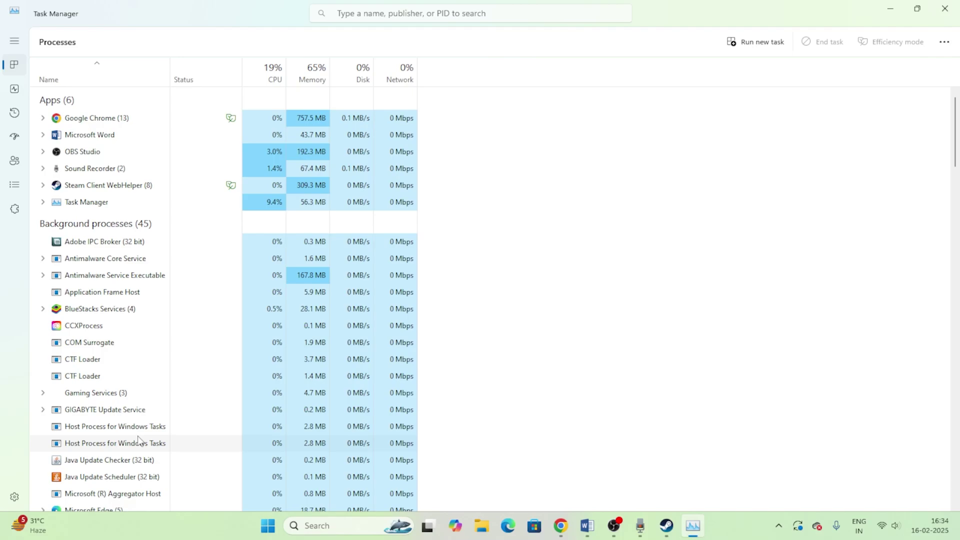
left_click(891, 13)
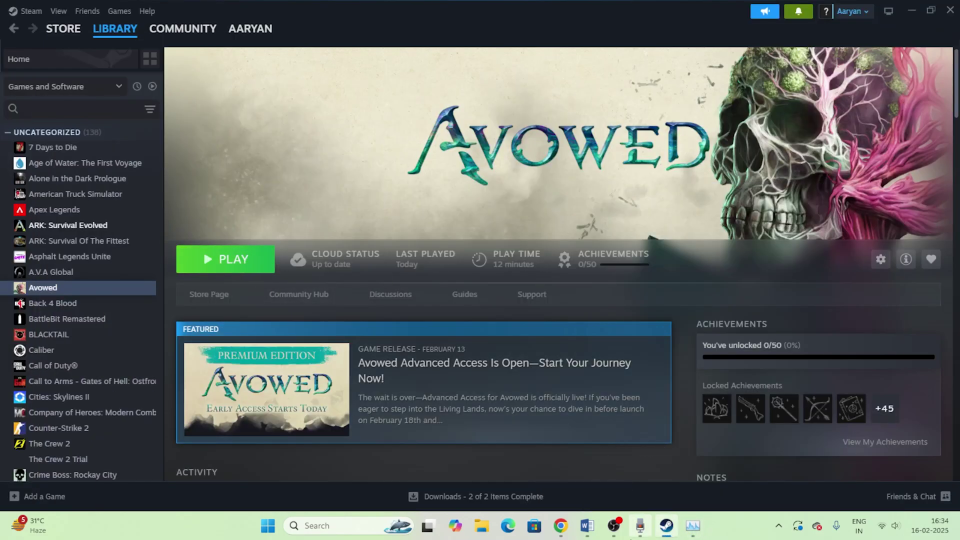
- Highlight fix 11, RUN GAME ON DEDICATED GRAPHICS CARD, in the Word document and minimize it
left_click(587, 526)
scroll(395, 267, "down", 1)
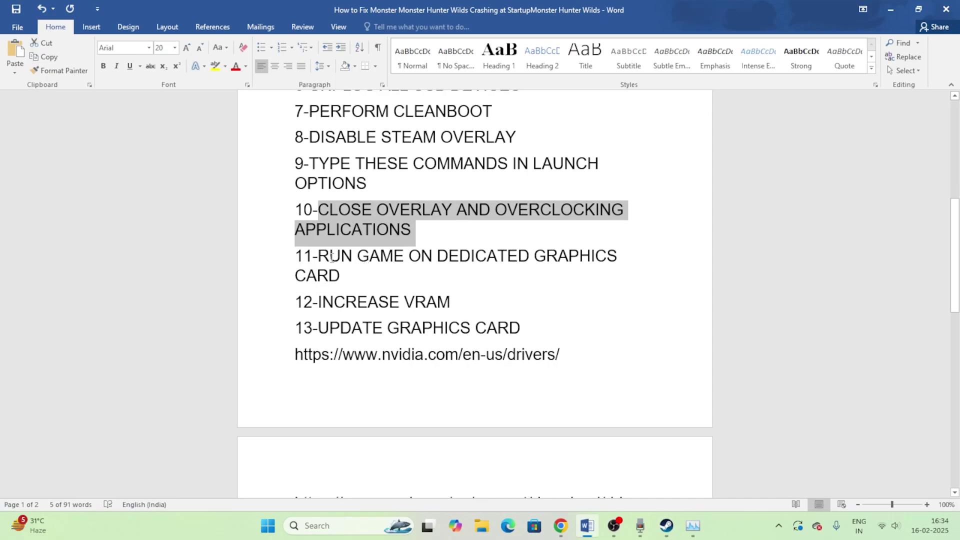
left_click_drag(320, 257, 340, 276)
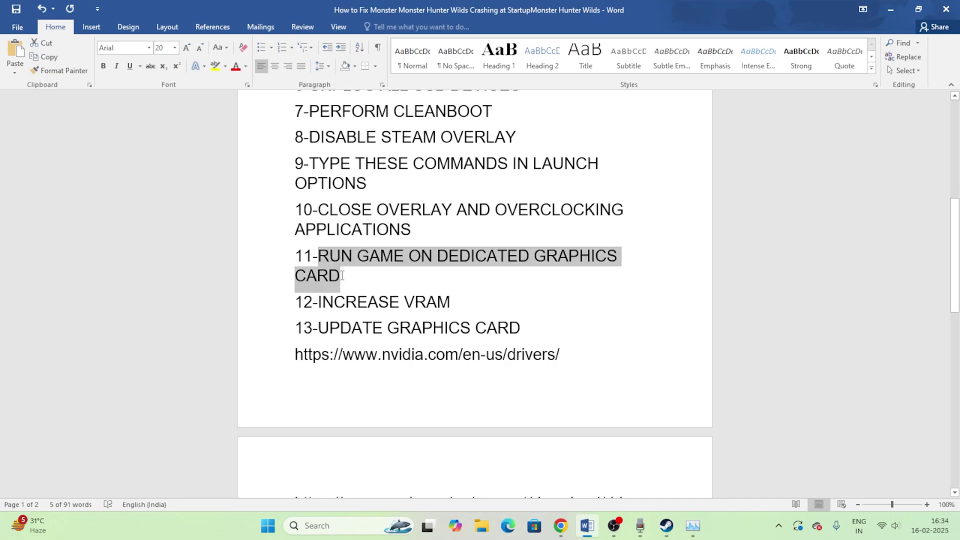
left_click(891, 10)
- Search Windows for GRAPHICS, open Graphics settings and look over the custom options for apps
left_click(348, 525)
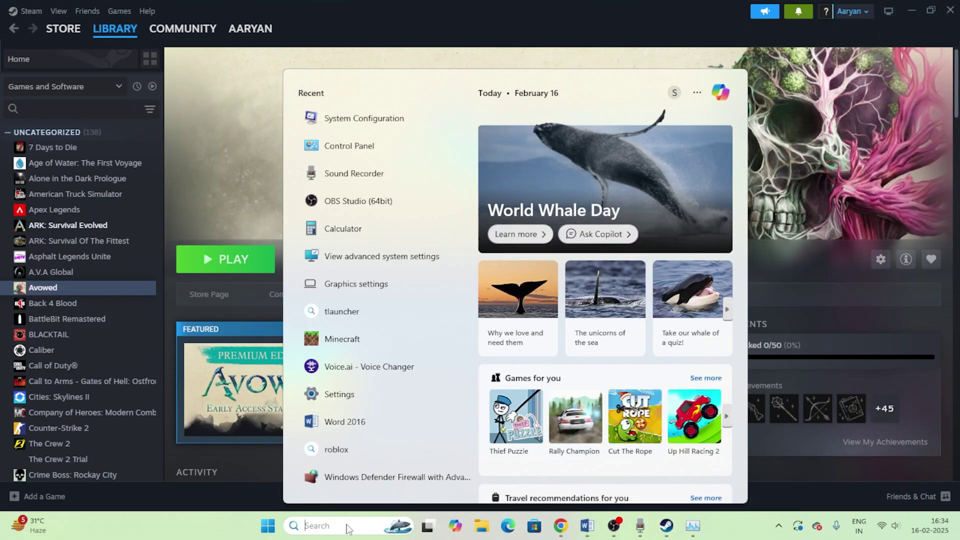
type("GRAPHICS")
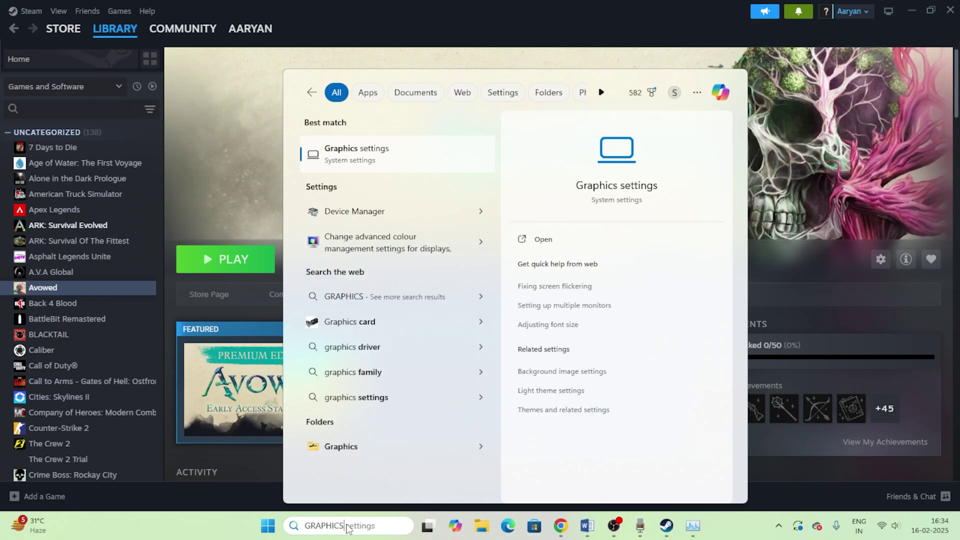
left_click(392, 147)
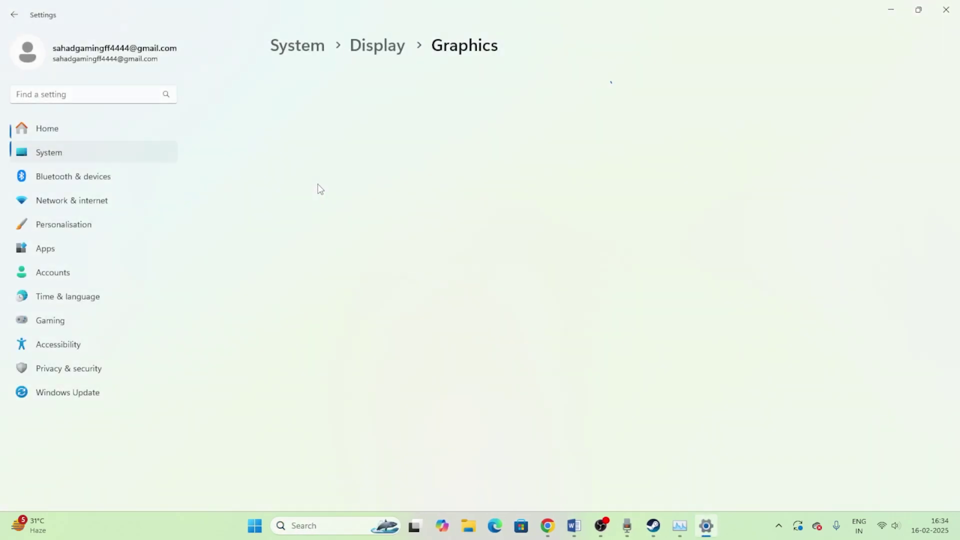
scroll(931, 194, "down", 3)
scroll(741, 237, "up", 3)
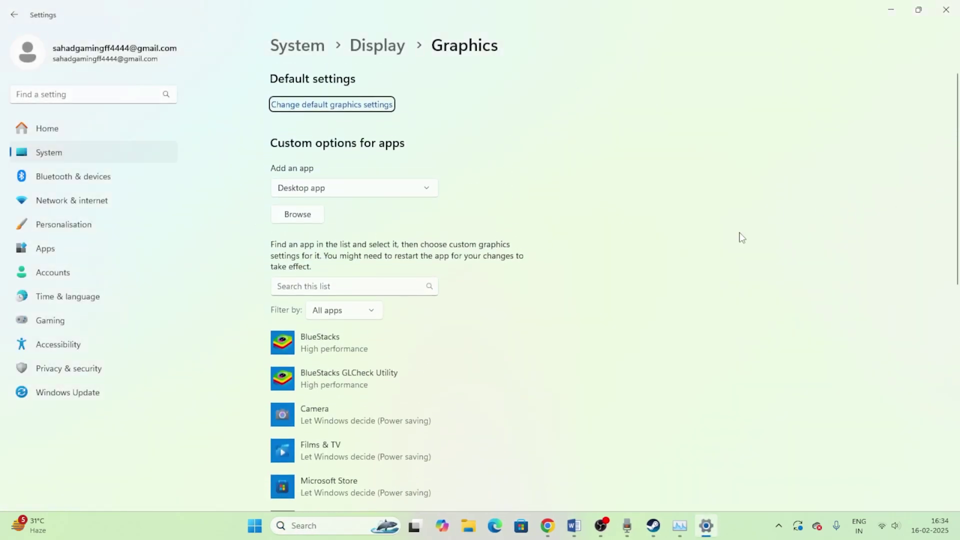
- Add the Avowed application from E:\SteamLibrary\steamapps\common\Avowed to the custom graphics app list
left_click(303, 216)
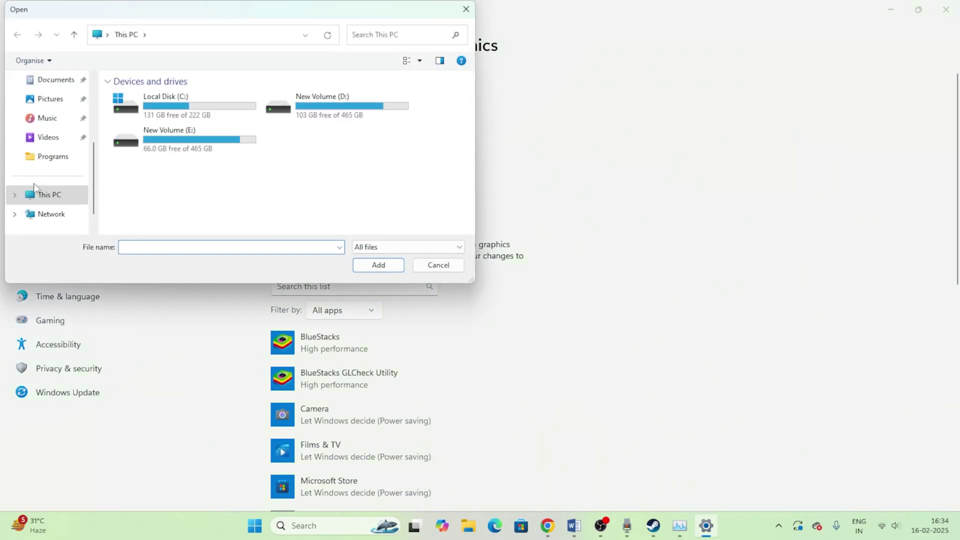
double_click(178, 144)
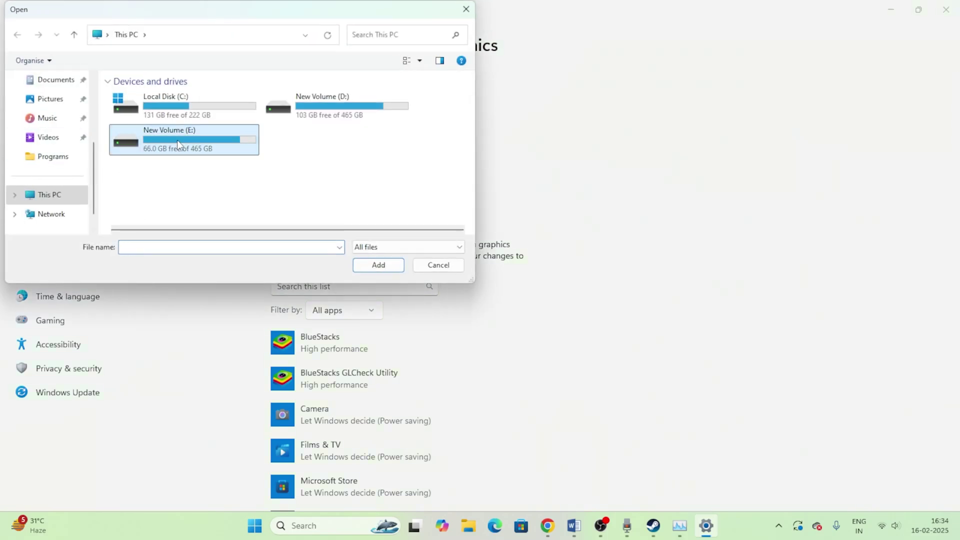
double_click(150, 112)
left_click(156, 100)
double_click(156, 100)
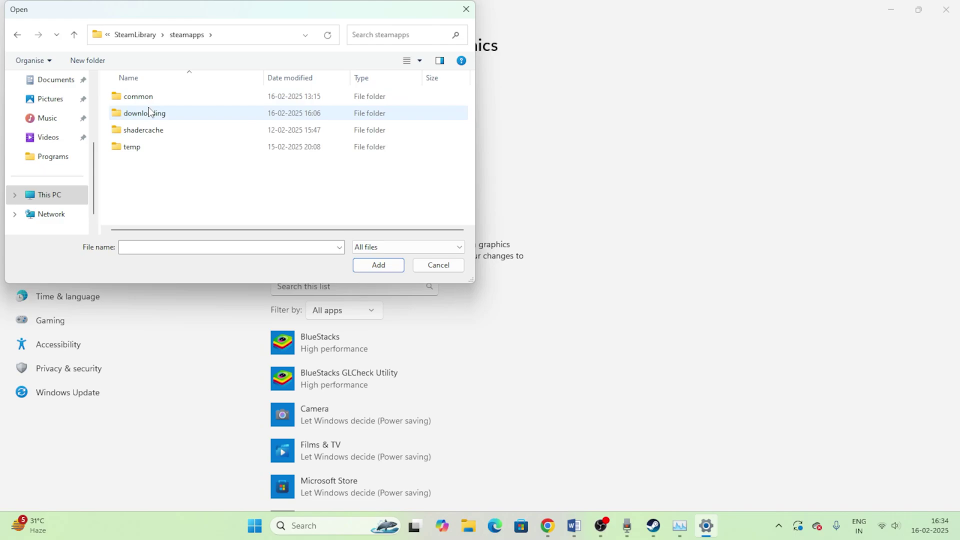
double_click(145, 97)
double_click(146, 114)
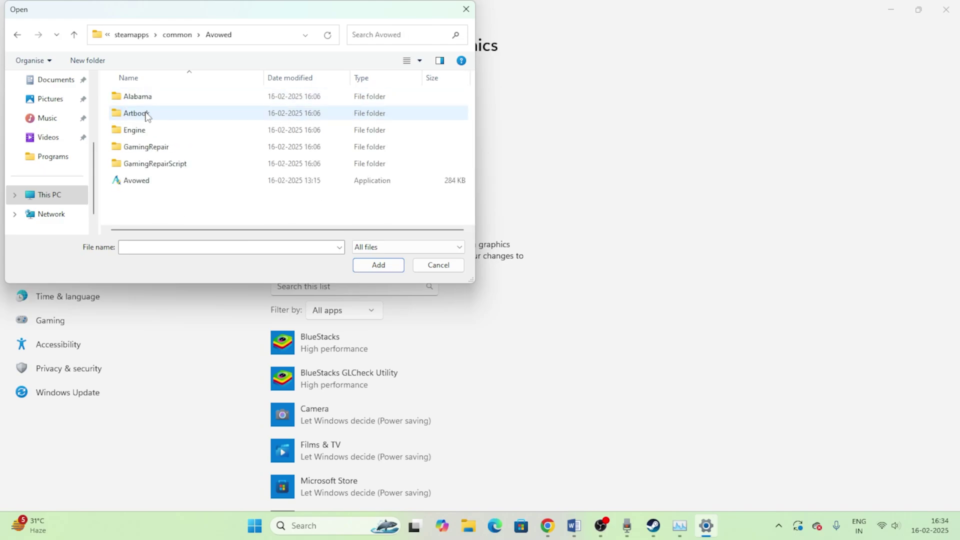
left_click(156, 181)
left_click(378, 265)
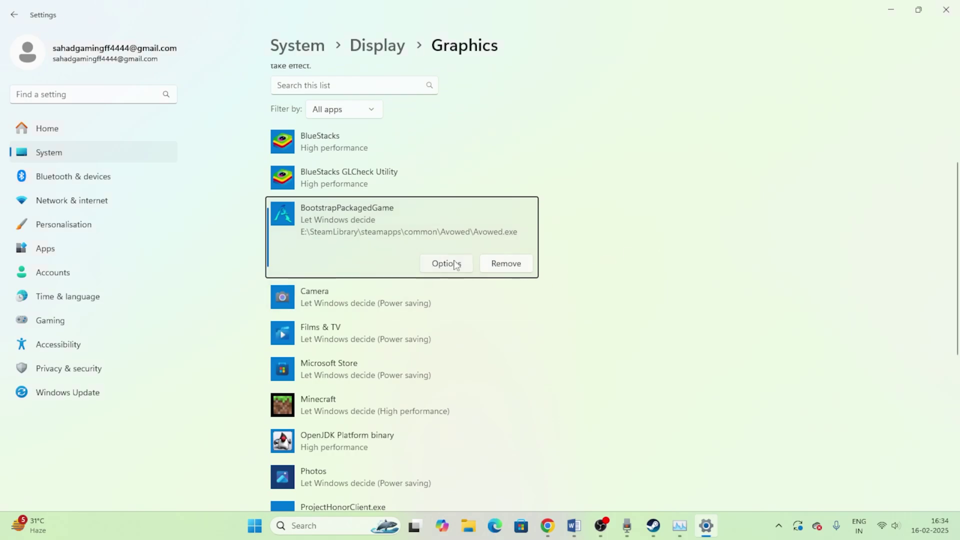
- Set the added Avowed entry's graphics preference to High performance, save it and close Settings
left_click(447, 263)
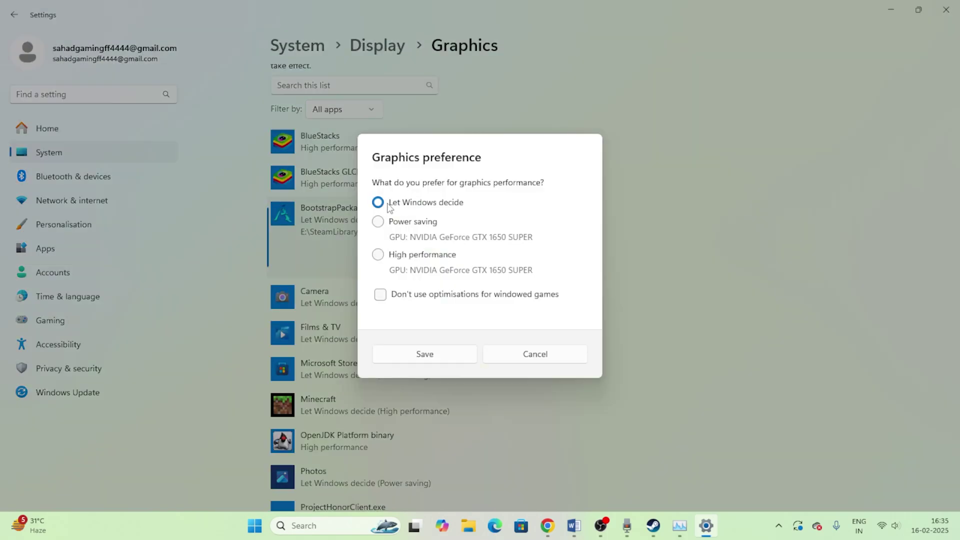
left_click(378, 254)
left_click(448, 359)
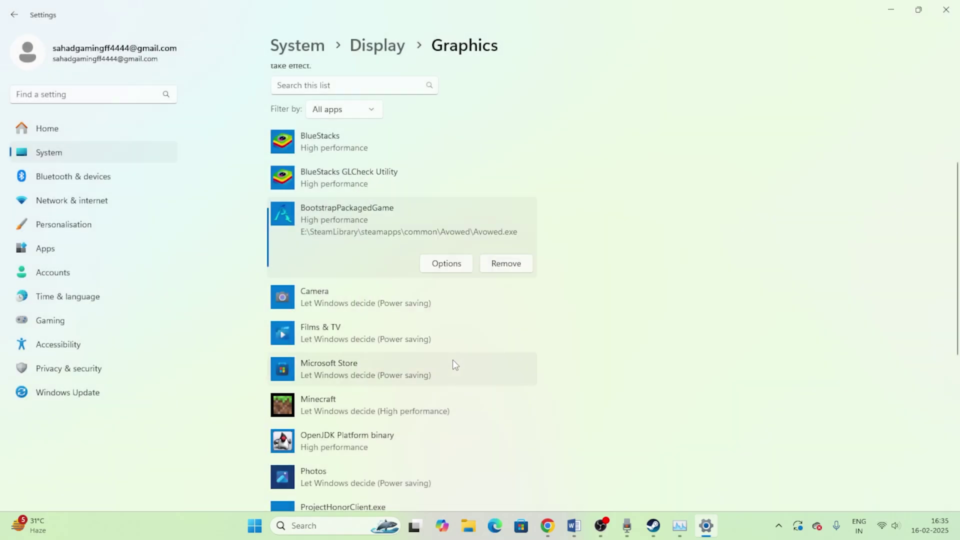
left_click(945, 9)
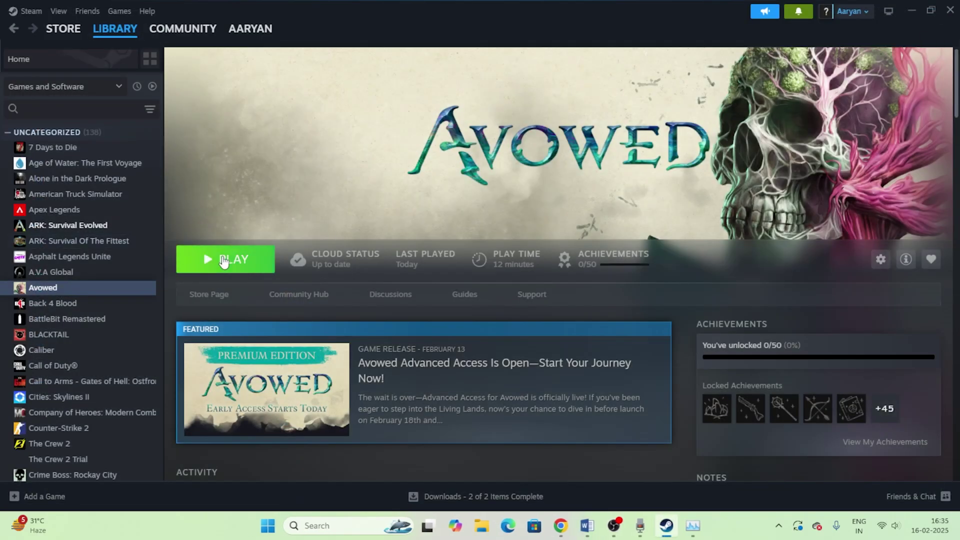
- Highlight fix 12, INCREASE VRAM, in the Word document and minimize it
left_click(587, 526)
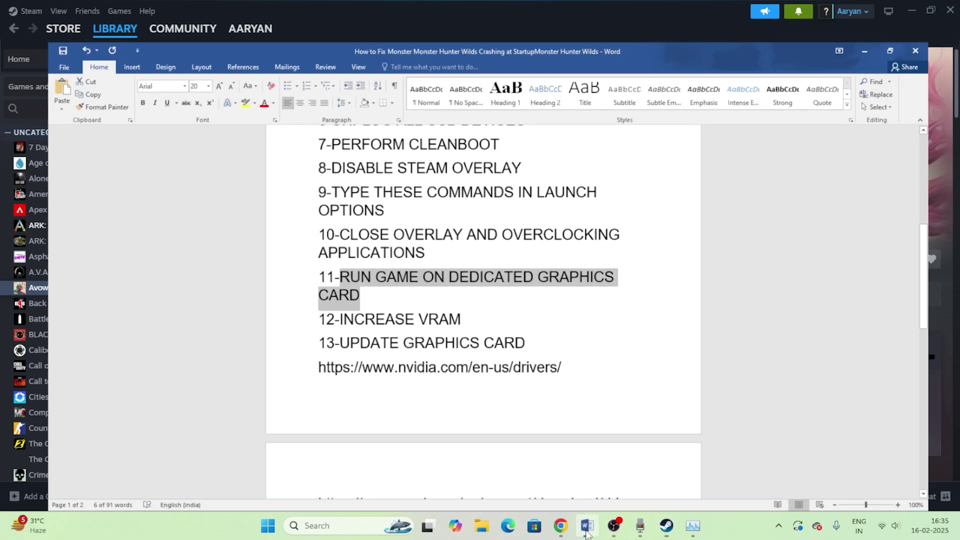
scroll(444, 301, "down", 2)
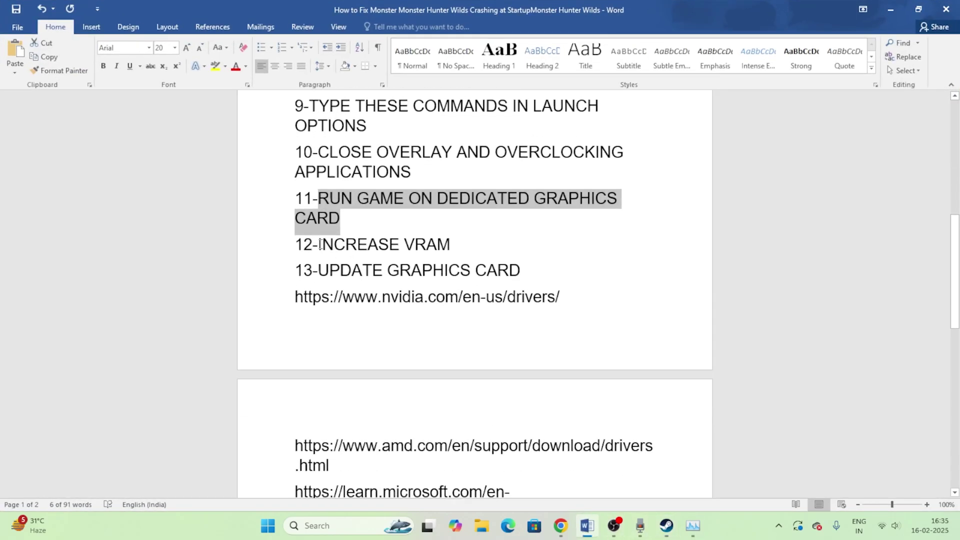
left_click_drag(320, 244, 476, 246)
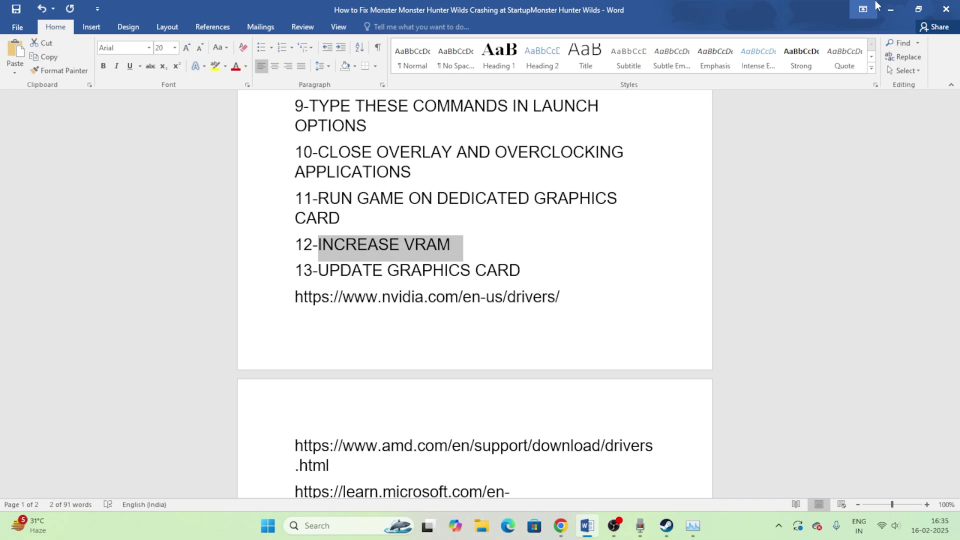
left_click(890, 9)
- Search Windows for VIEW and open View advanced system settings
left_click(343, 523)
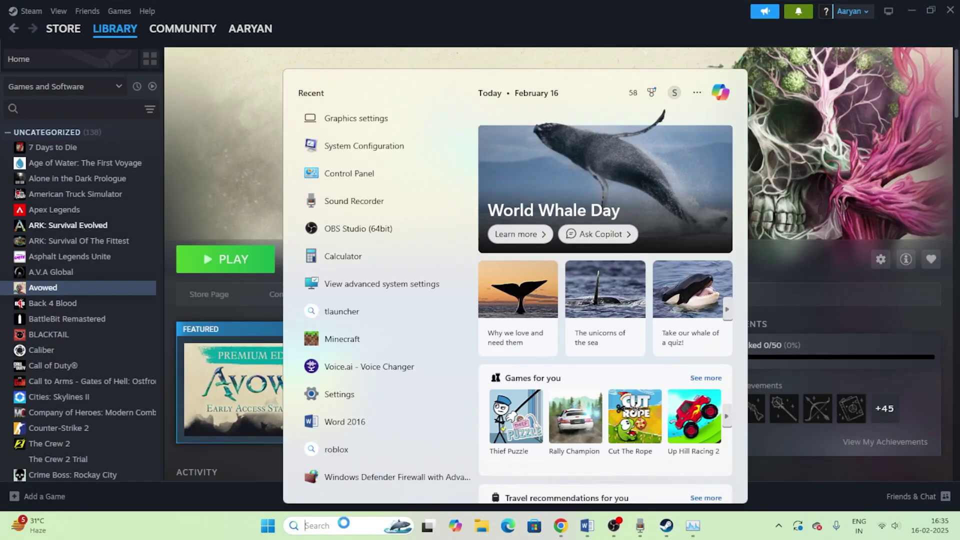
type("VIEW")
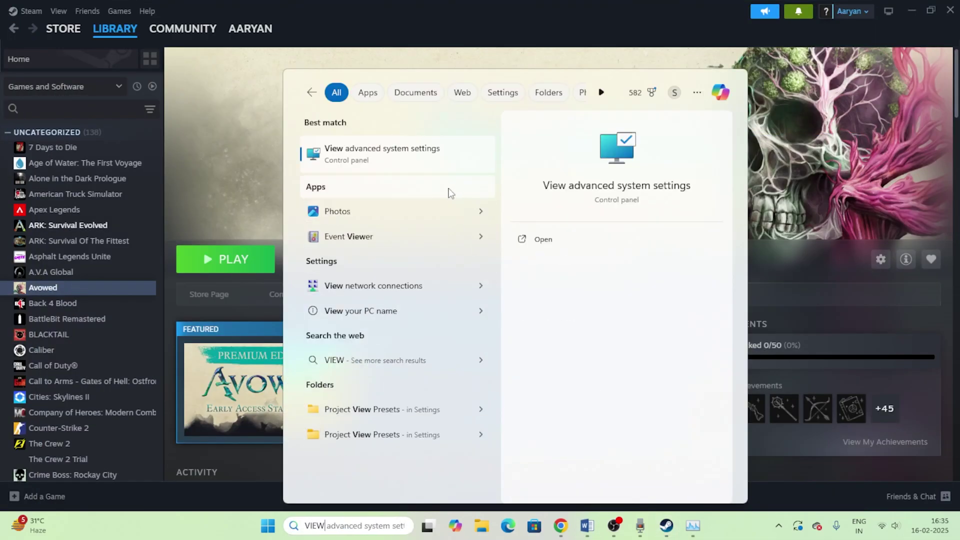
key("Return")
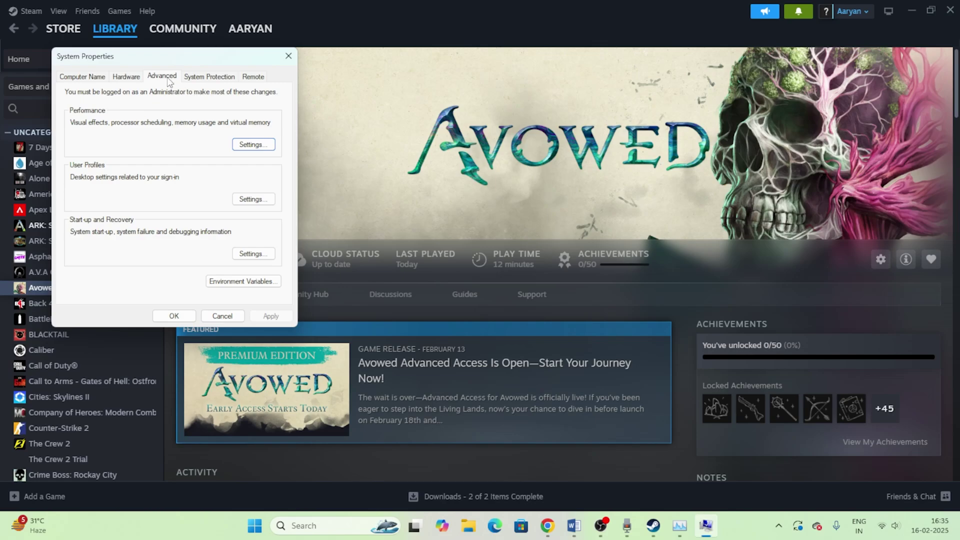
- Open the Virtual Memory settings from the advanced performance options and choose a custom paging file size for drive E:
left_click(251, 145)
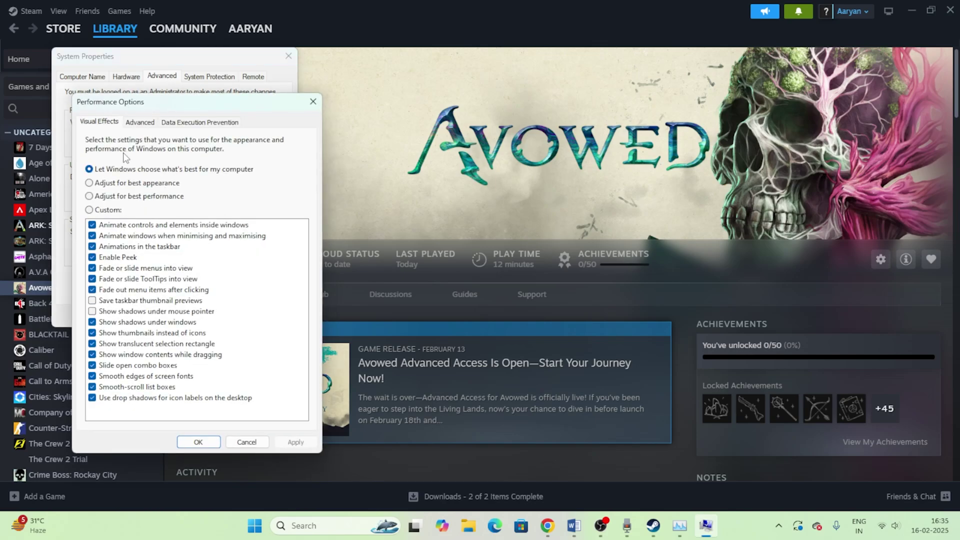
left_click(141, 125)
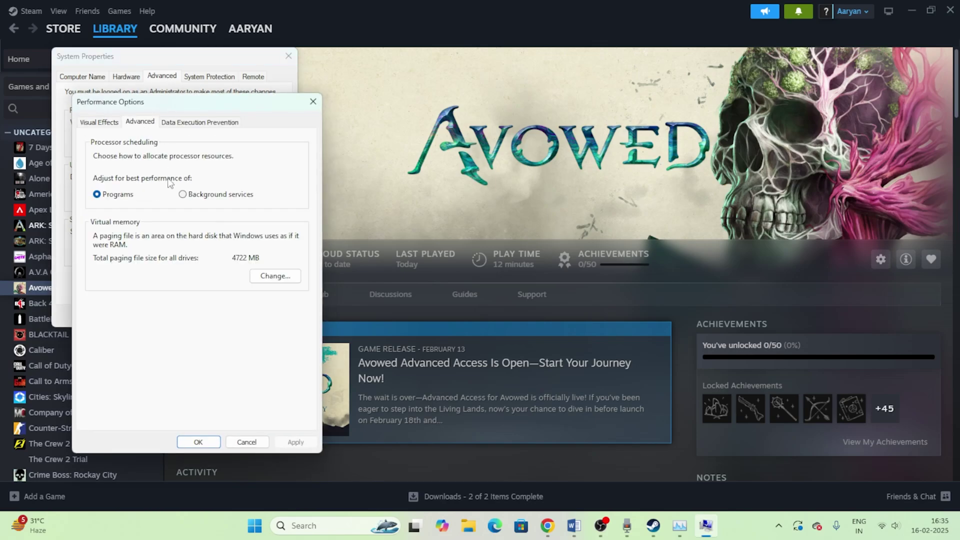
left_click(271, 276)
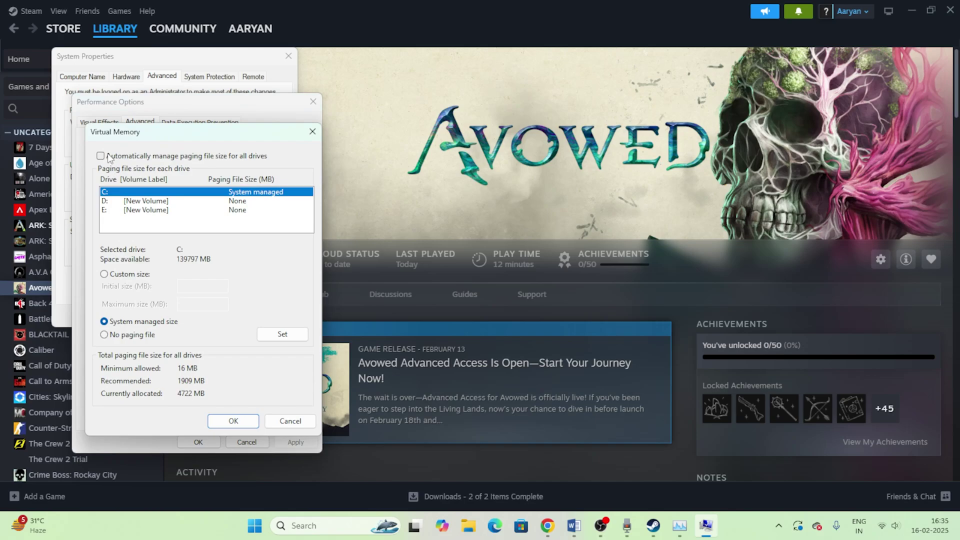
left_click(105, 211)
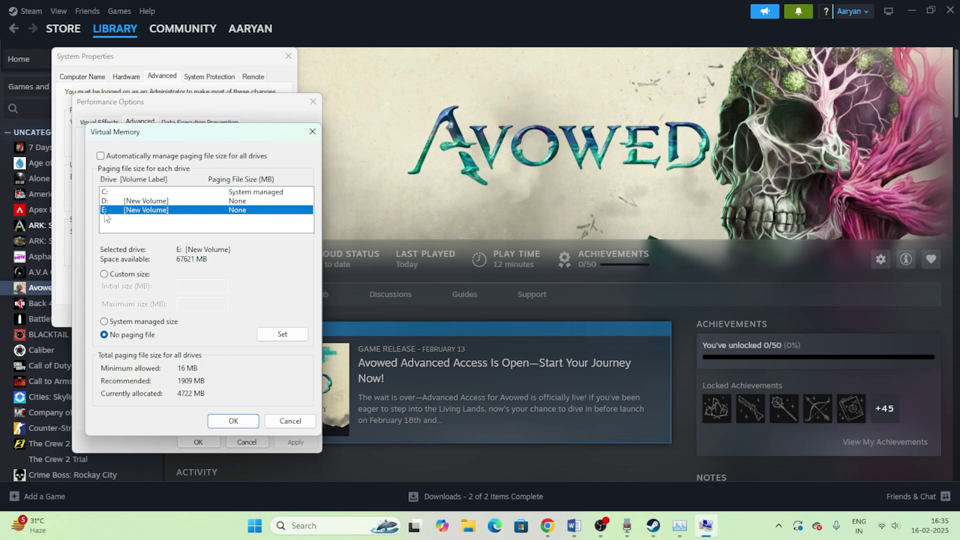
left_click(104, 274)
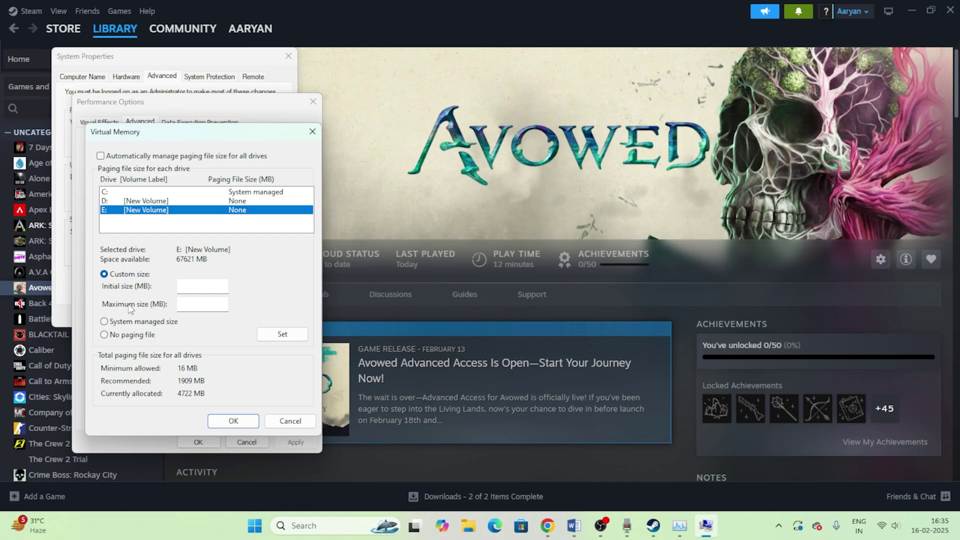
- Open Calculator through Windows search and multiply 16 by 1024
left_click(295, 520)
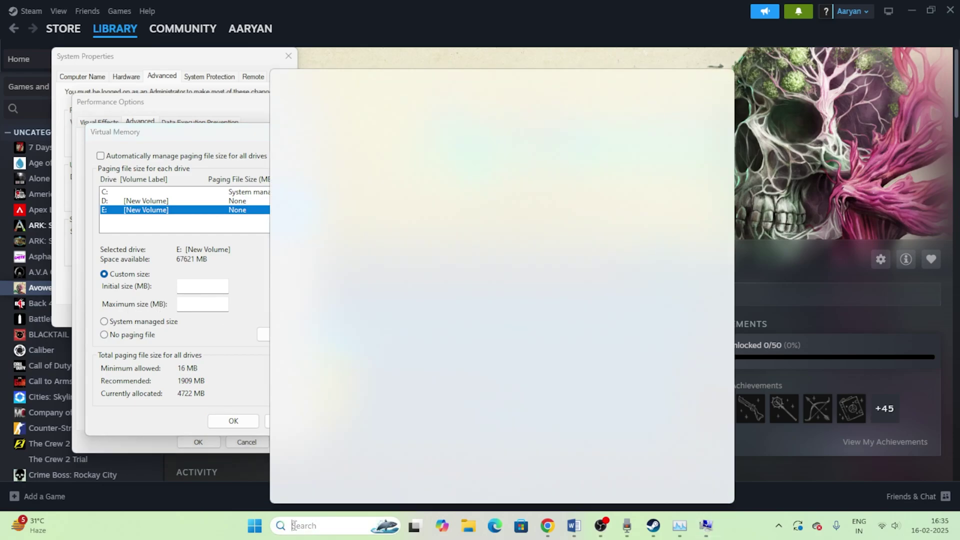
type("CAlculator")
left_click(347, 155)
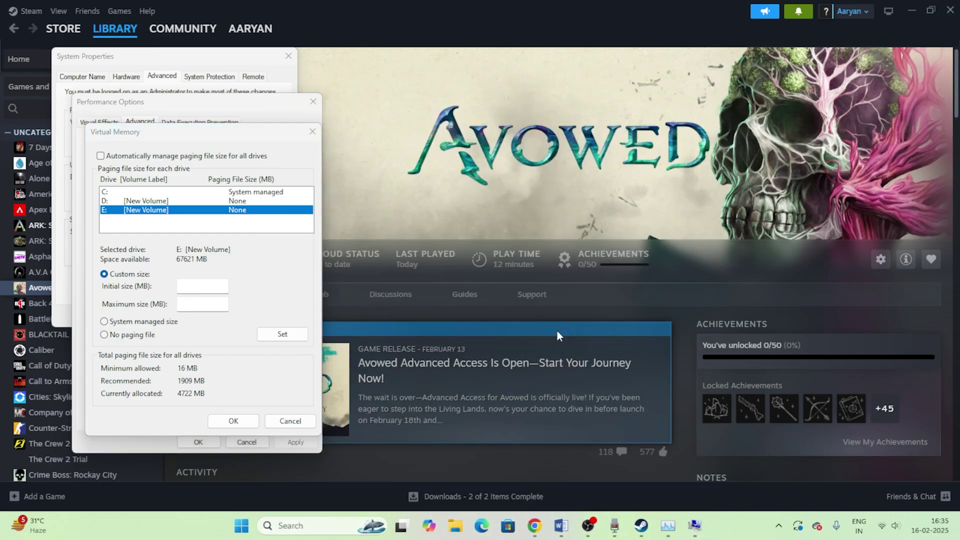
left_click(413, 354)
left_click(497, 324)
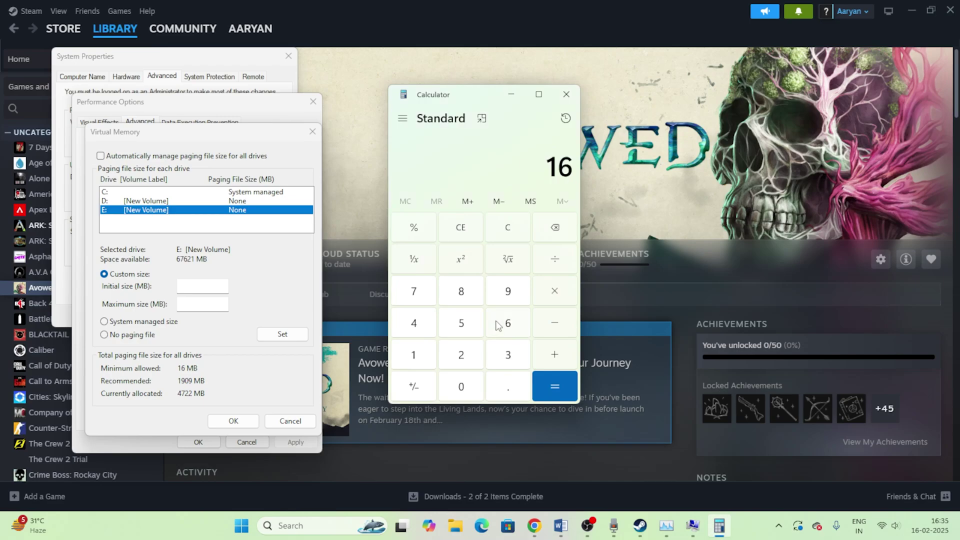
left_click(414, 356)
left_click(461, 386)
left_click(461, 354)
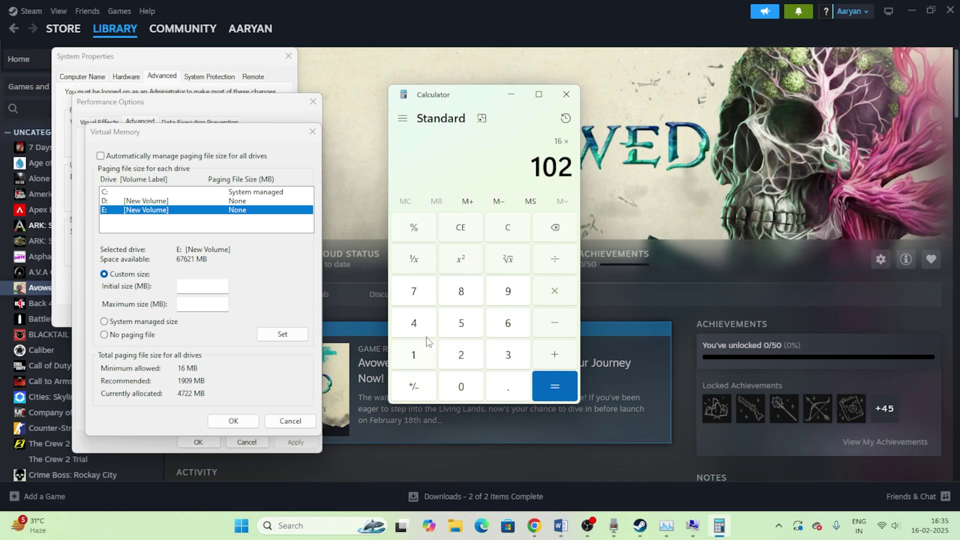
left_click(413, 323)
left_click(546, 387)
- Multiply the calculated memory size by 1.5
left_click(554, 291)
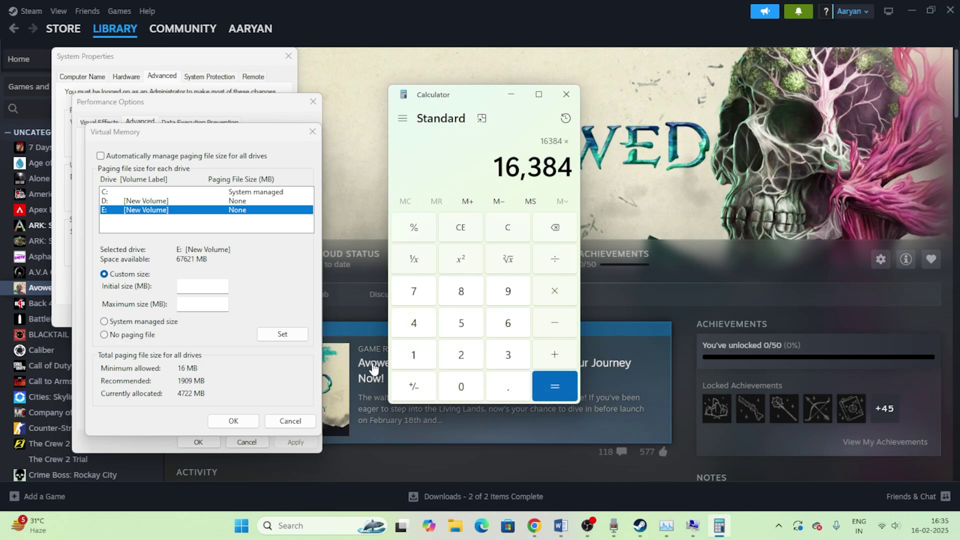
left_click(414, 354)
left_click(507, 387)
left_click(460, 323)
left_click(552, 386)
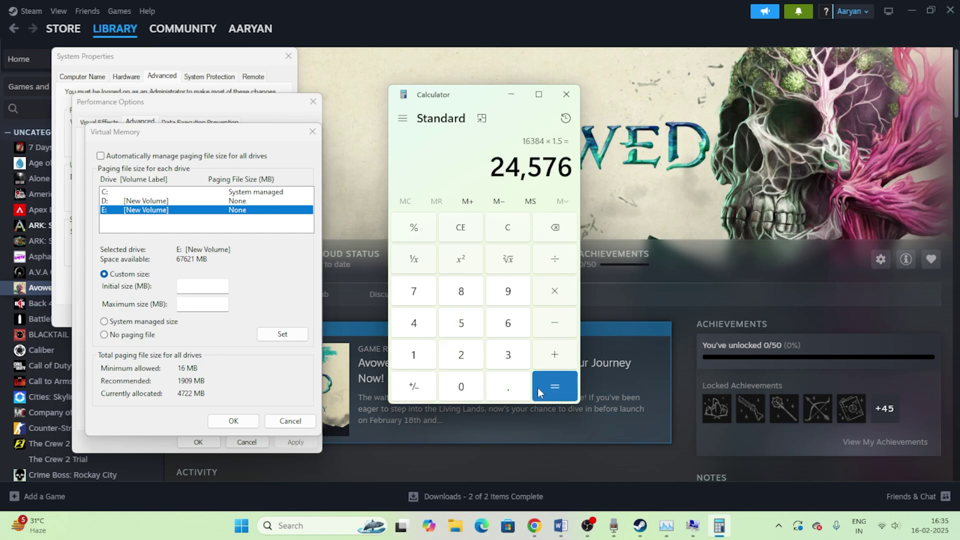
- Copy the Calculator result 24,576 into the initial paging file size for drive E:
left_click_drag(494, 163, 571, 165)
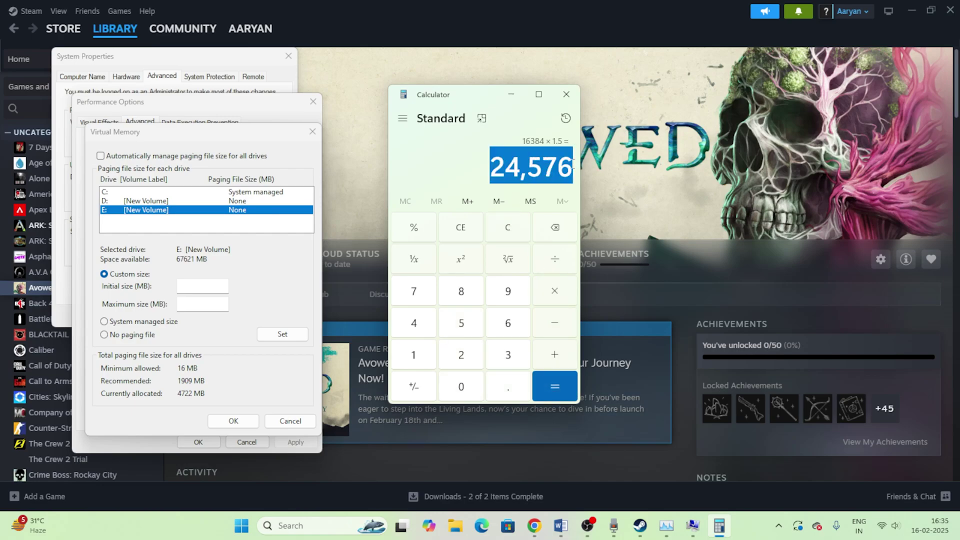
key("ctrl+c")
right_click(193, 286)
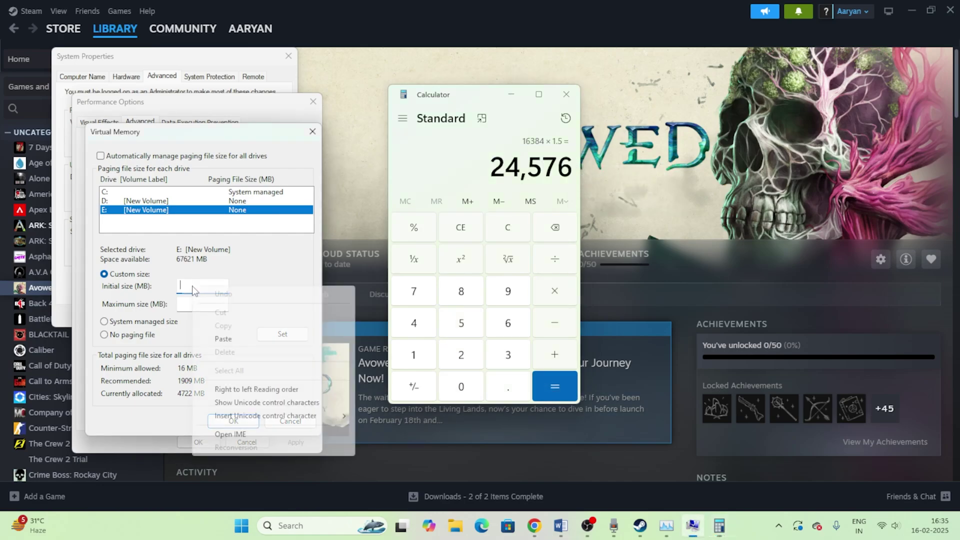
left_click(223, 338)
- Clear the Calculator, multiply 16 by 1024, and multiply the result by 3
left_click(460, 230)
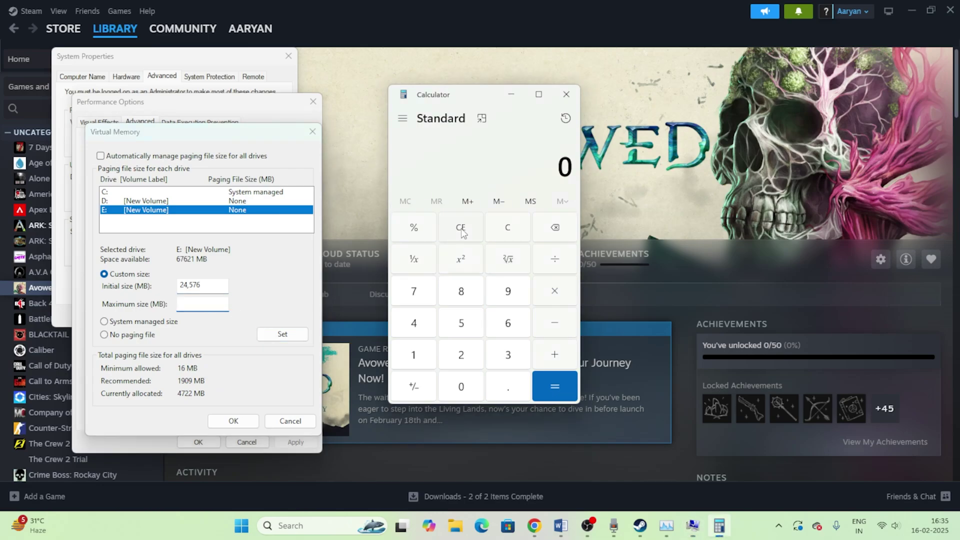
left_click(417, 356)
left_click(506, 329)
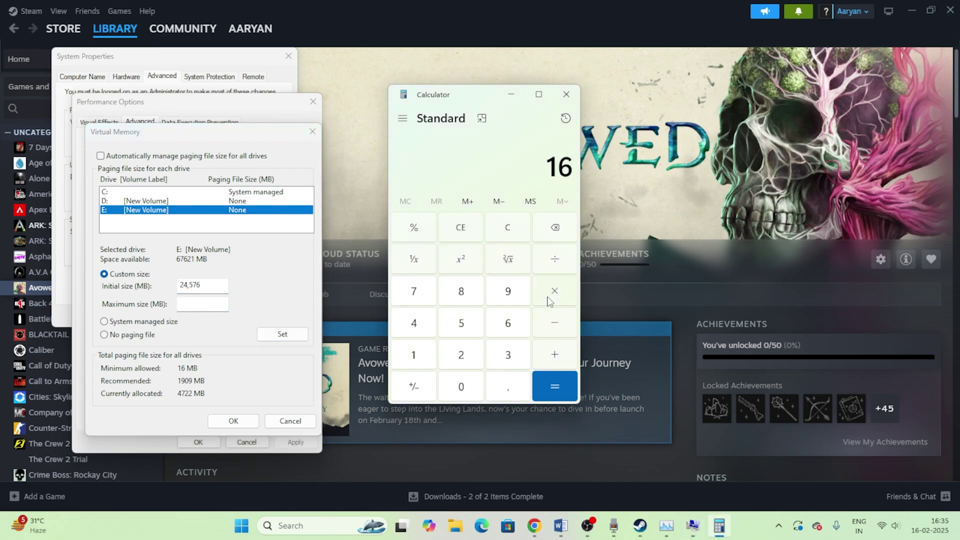
left_click(418, 355)
left_click(460, 384)
left_click(461, 354)
left_click(413, 322)
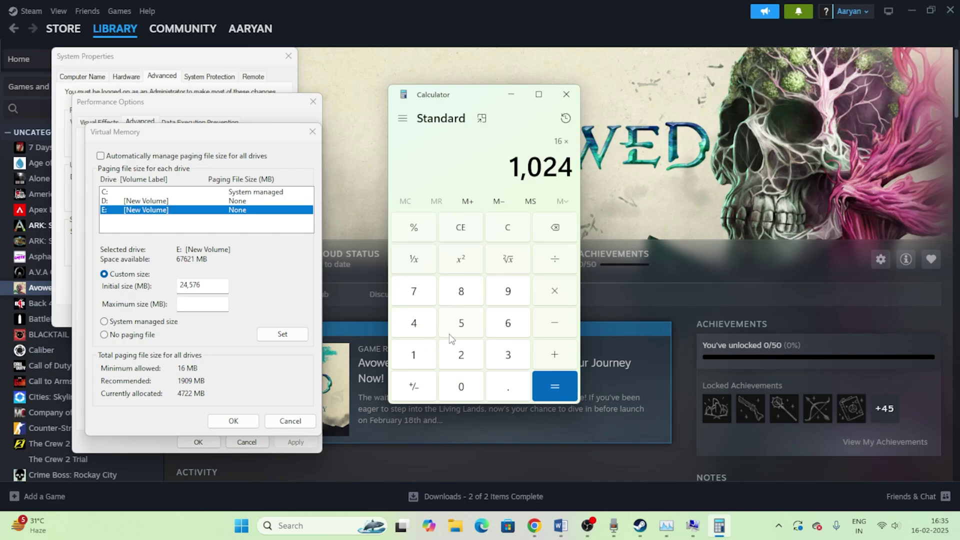
left_click(572, 391)
left_click(554, 291)
left_click(507, 354)
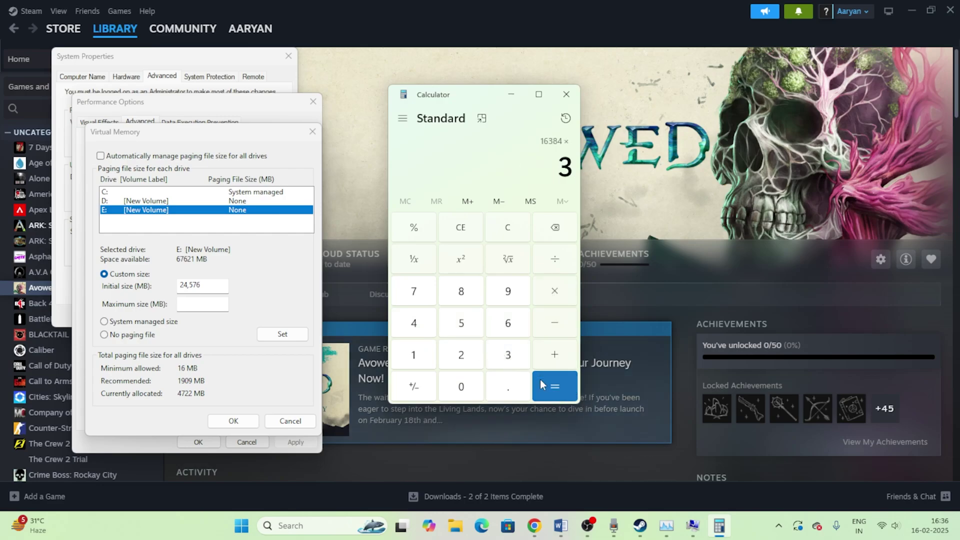
left_click(555, 386)
- Copy the Calculator result 49,152 into the maximum paging file size for drive E:
left_click_drag(498, 157, 569, 173)
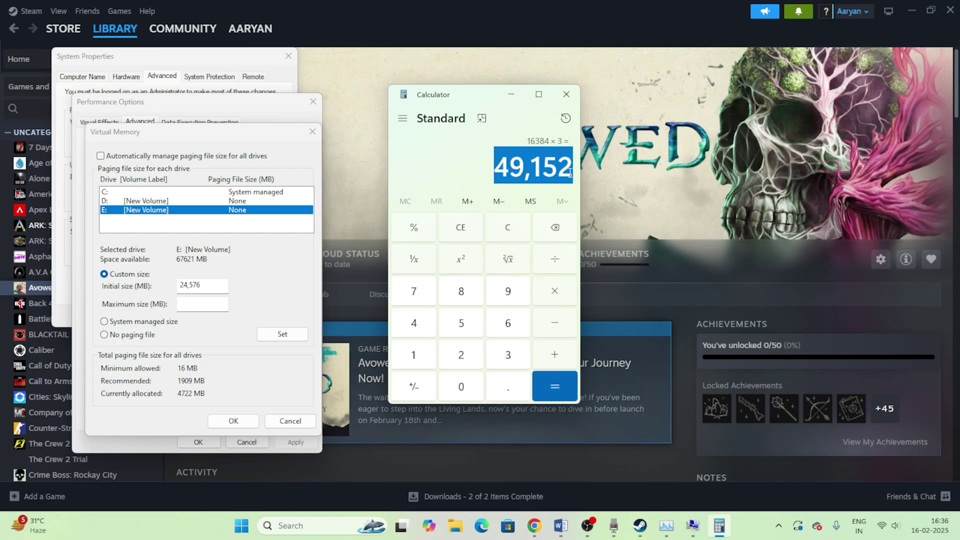
right_click(568, 171)
left_click(584, 182)
right_click(189, 304)
left_click(216, 352)
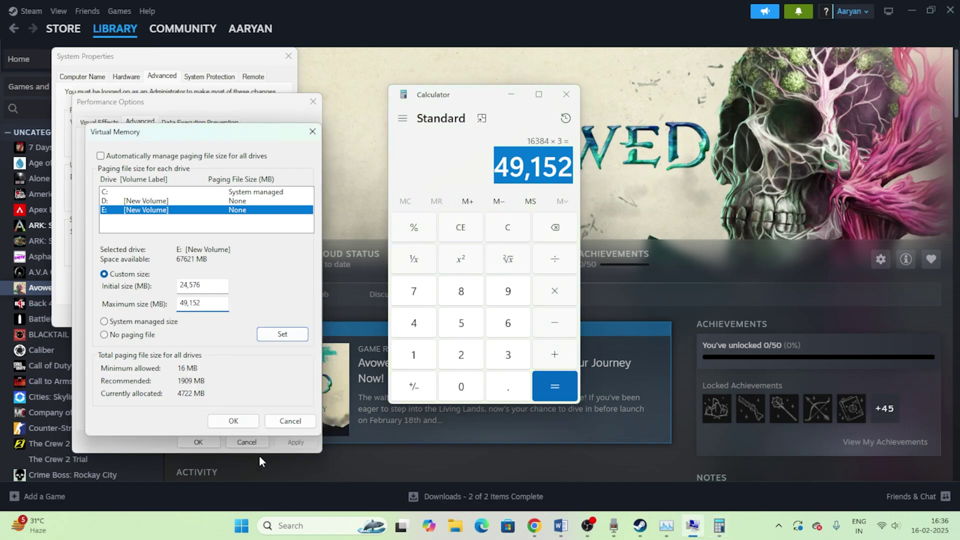
- Confirm the Virtual Memory, Performance Options and System Properties dialogs, and close Calculator
left_click(234, 421)
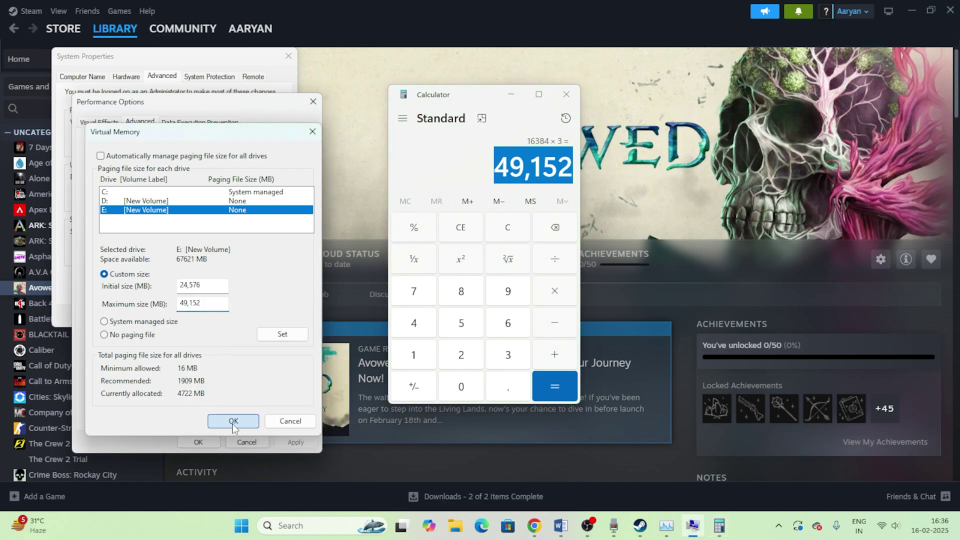
left_click(233, 420)
left_click(198, 441)
left_click(174, 315)
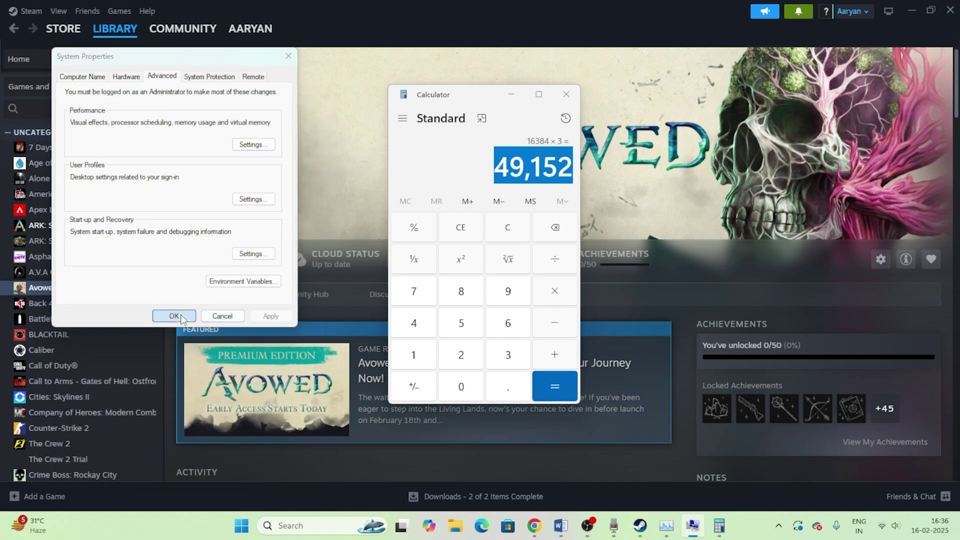
left_click(566, 94)
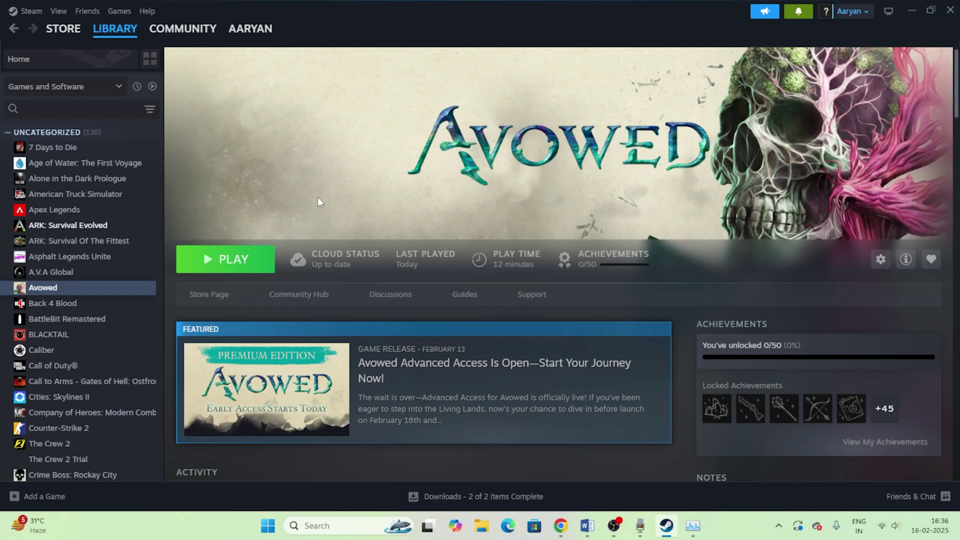
- Switch to the Word list of fixes, highlight item 13, UPDATE GRAPHICS CARD, and minimize the document
left_click(588, 527)
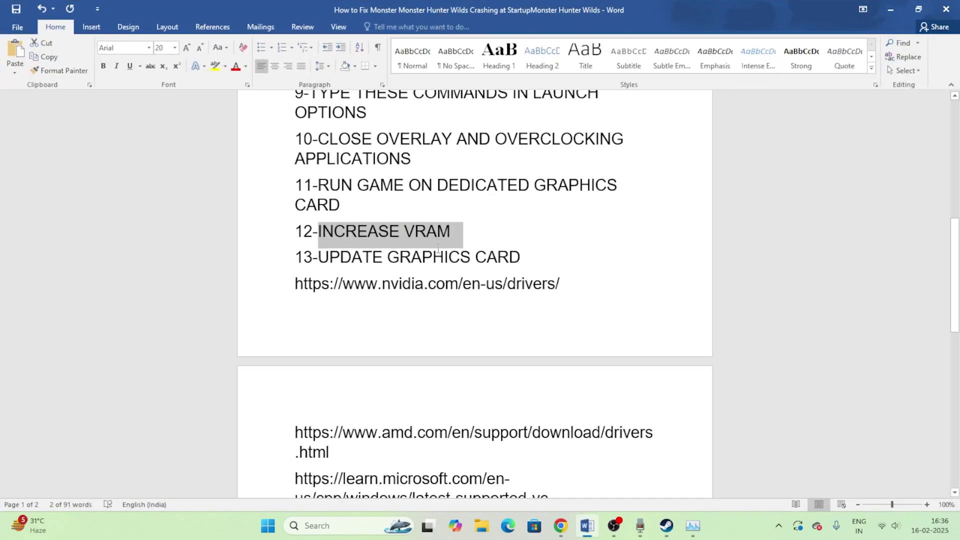
scroll(437, 247, "down", 3)
left_click_drag(319, 184, 519, 185)
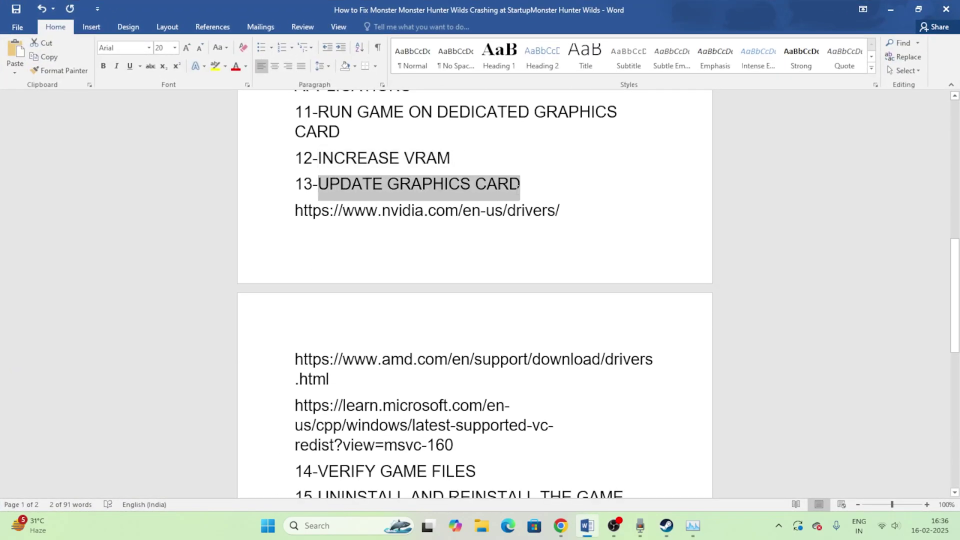
left_click(890, 9)
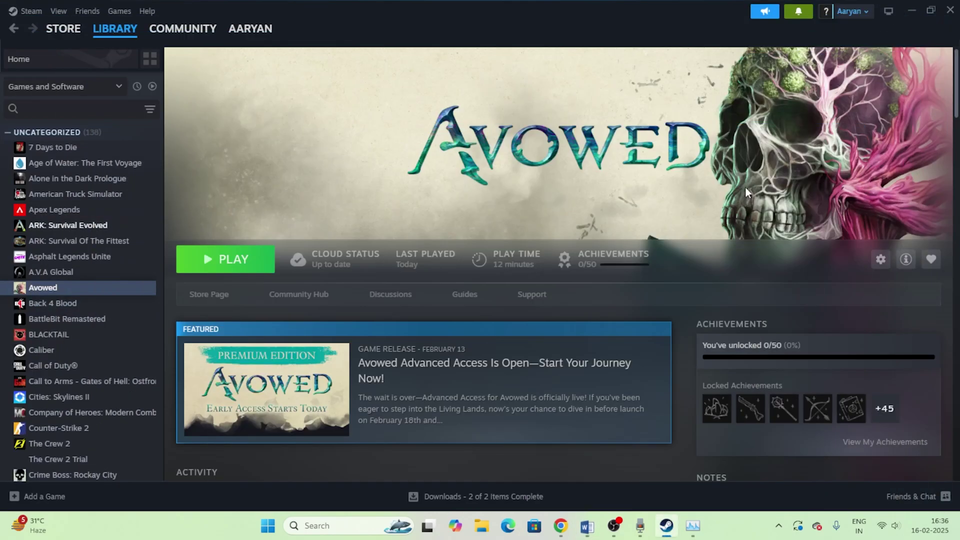
- Switch to Chrome, bring up the NVIDIA drivers page and accept all cookies
left_click(561, 525)
left_click(513, 11)
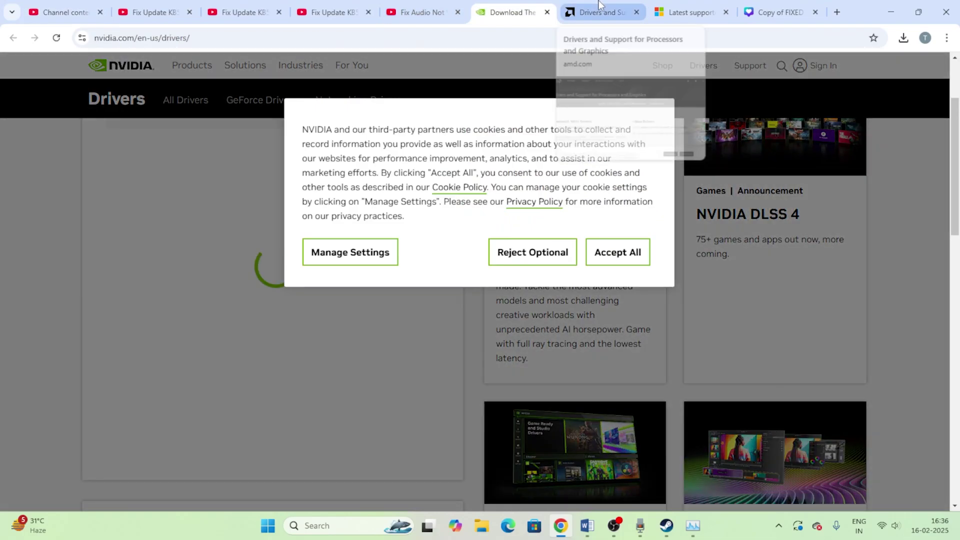
left_click(599, 5)
left_click(513, 11)
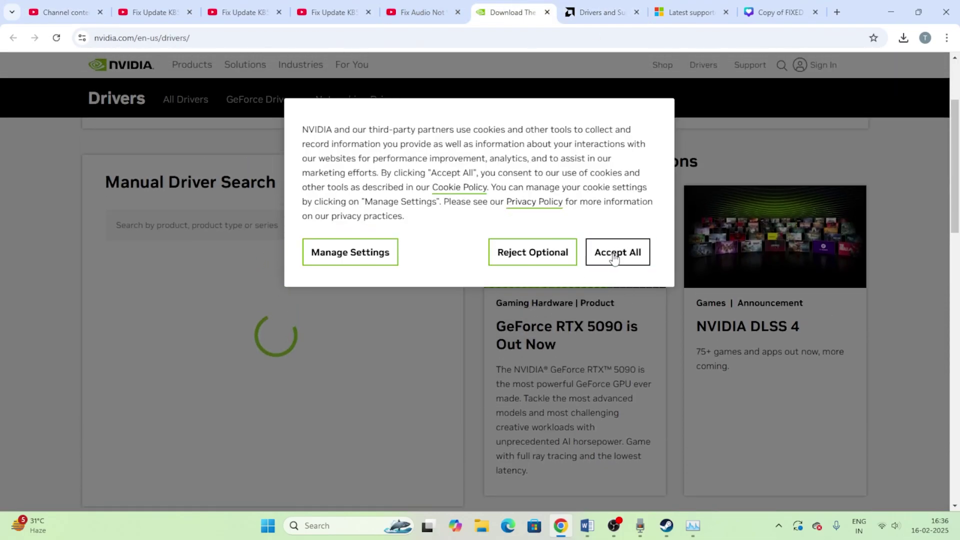
left_click(613, 254)
- Set the NVIDIA manual driver search to the GeForce category, GeForce RTX 50 Series, and Windows 11
scroll(951, 223, "down", 2)
scroll(951, 223, "up", 3)
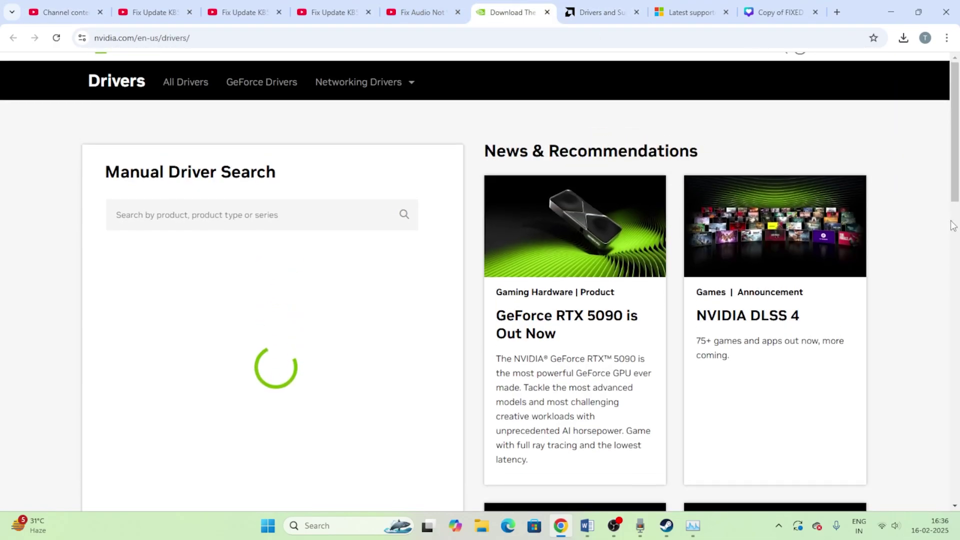
scroll(951, 224, "down", 5)
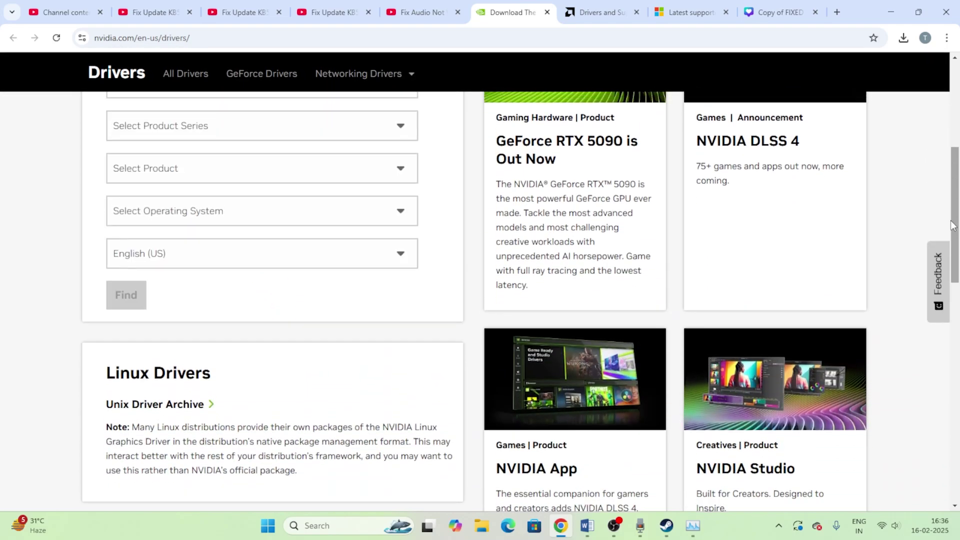
scroll(952, 225, "up", 3)
left_click(170, 223)
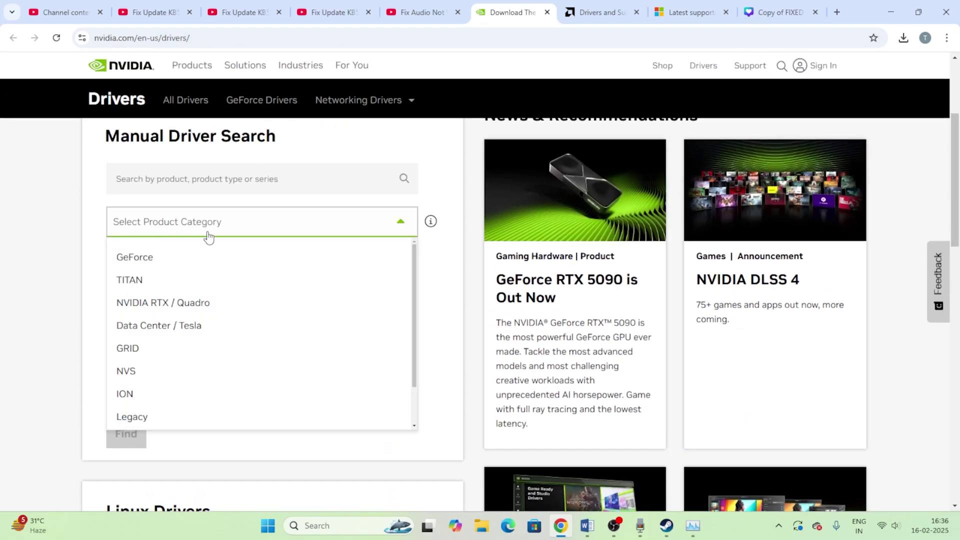
left_click(134, 257)
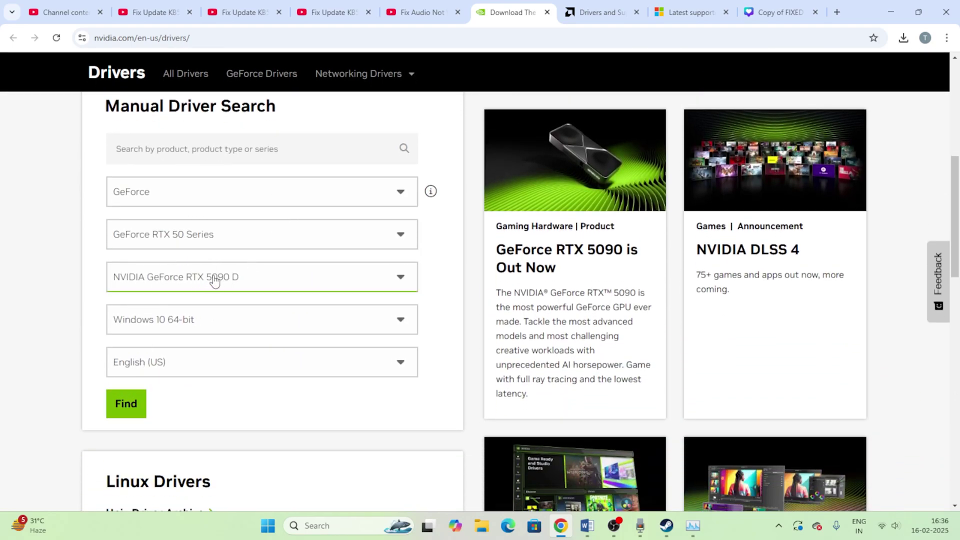
left_click(185, 320)
left_click(166, 379)
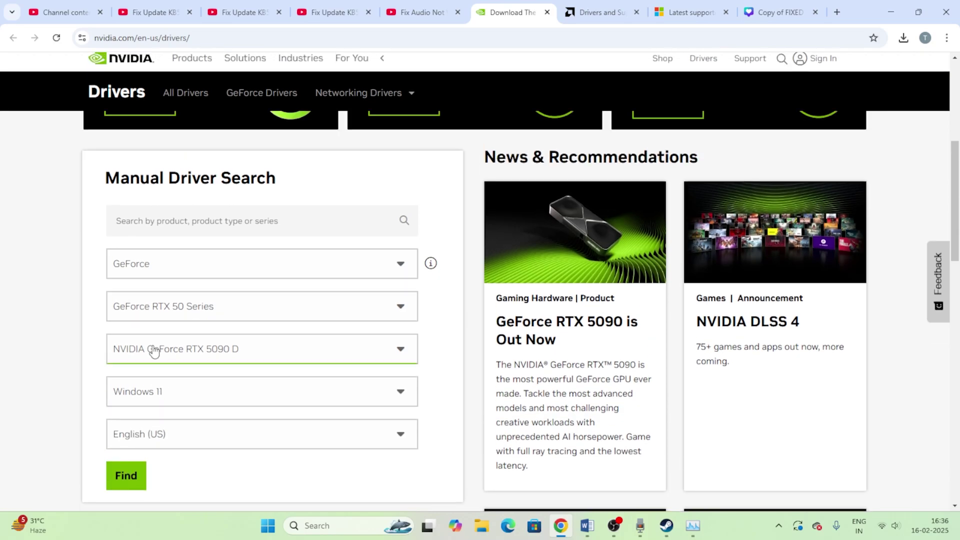
- Choose NVIDIA GeForce RTX 5090 as the product, keep GeForce RTX 50 Series, and find the matching drivers
scroll(262, 259, "down", 3)
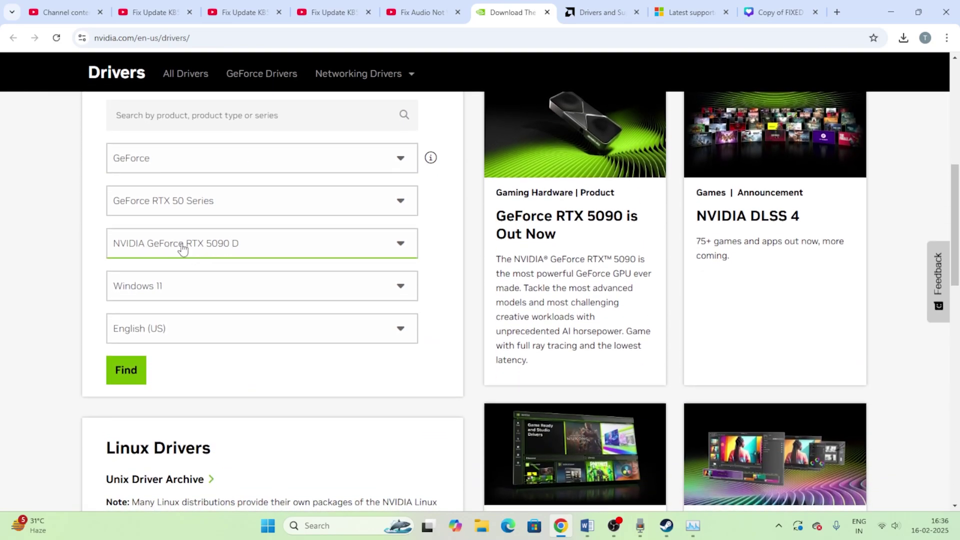
left_click(254, 245)
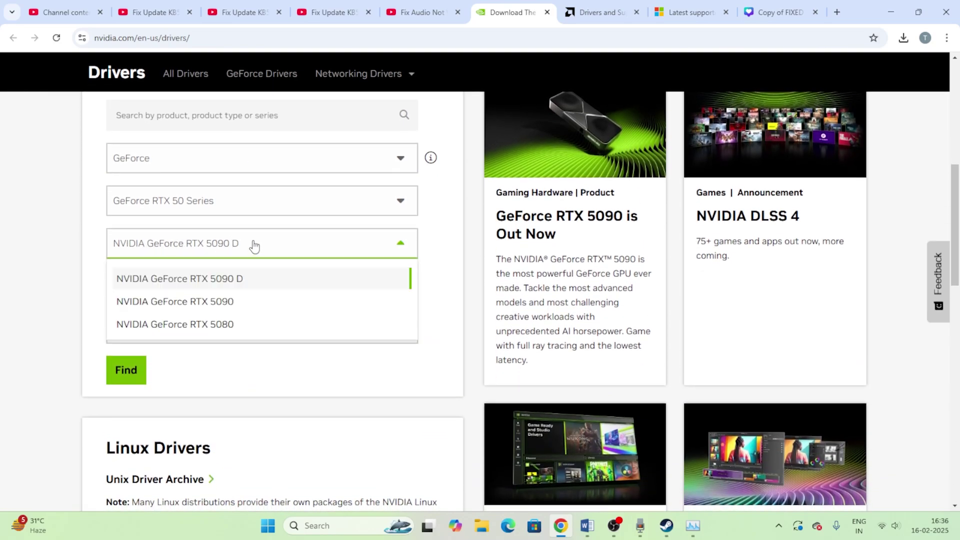
left_click(231, 304)
left_click(191, 201)
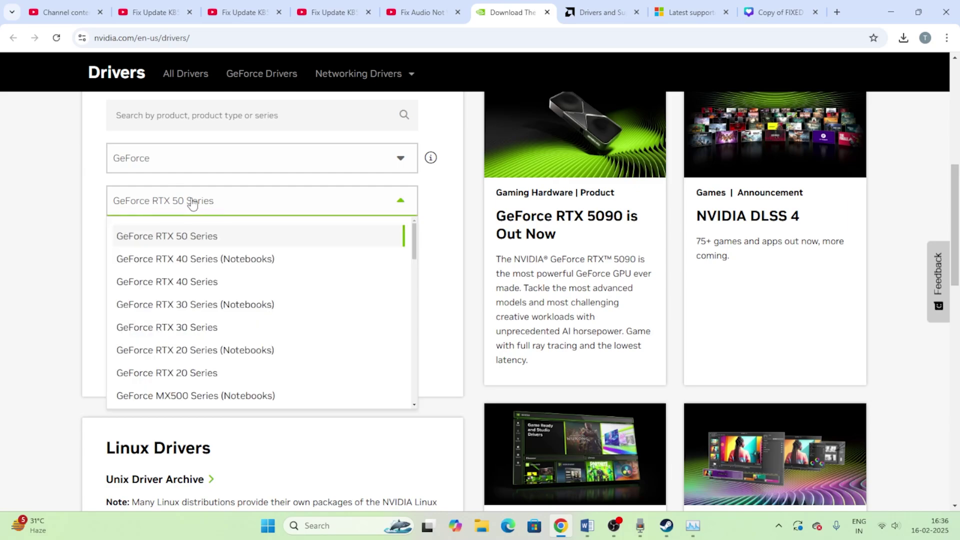
left_click(198, 232)
left_click(127, 369)
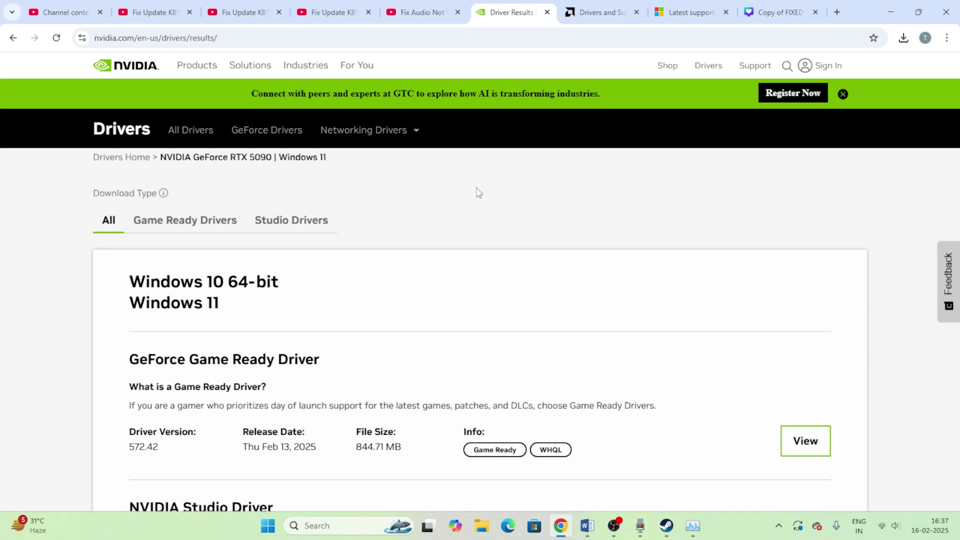
- Examine the GeForce Game Ready Driver's version, release date and file size in the driver results
scroll(350, 242, "down", 1)
scroll(350, 243, "down", 1)
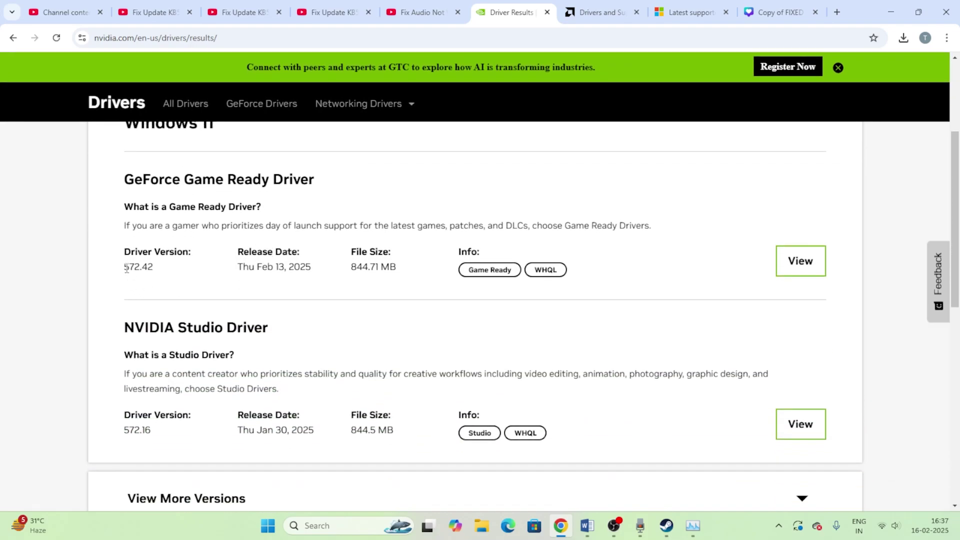
left_click_drag(126, 269, 151, 268)
left_click(249, 267)
left_click_drag(259, 266, 385, 265)
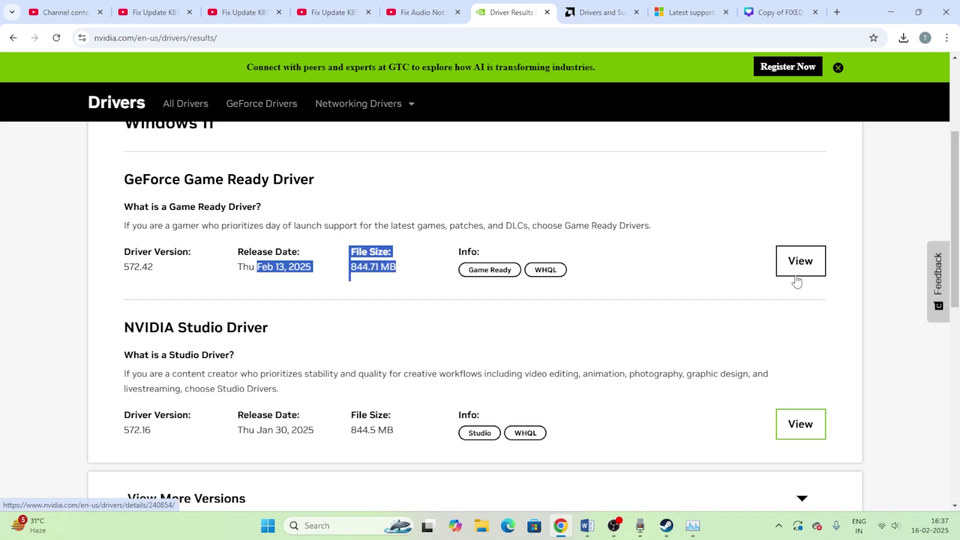
- On the AMD drivers page, choose Graphics, Radeon RX, Radeon RX 5000 Series and AMD Radeon RX 5700, and submit the selection
left_click(595, 12)
scroll(184, 264, "down", 5)
scroll(185, 265, "down", 5)
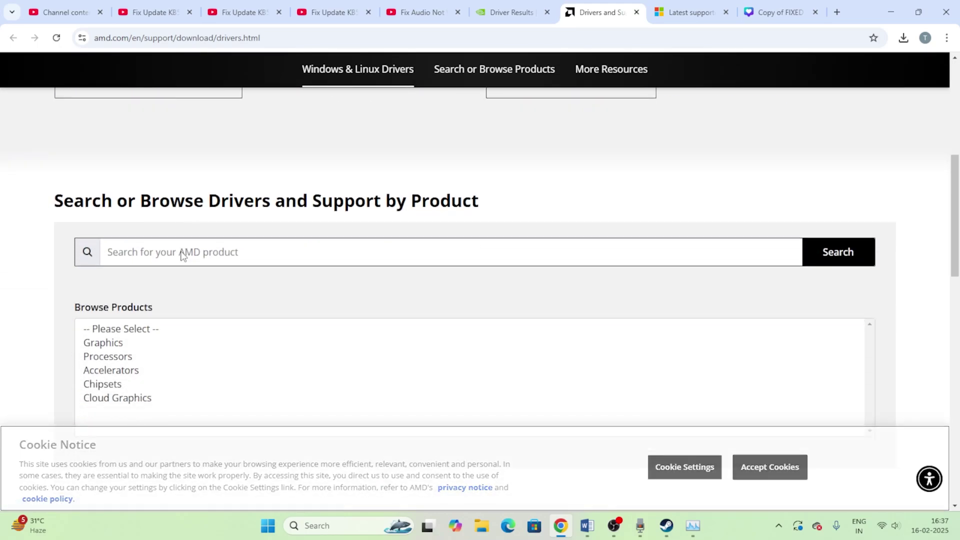
left_click(108, 273)
left_click(118, 331)
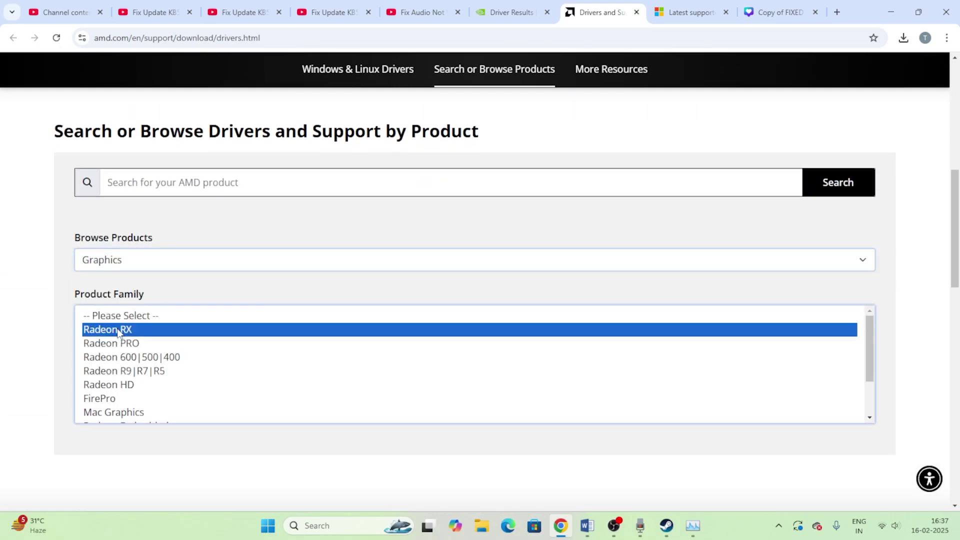
left_click(129, 412)
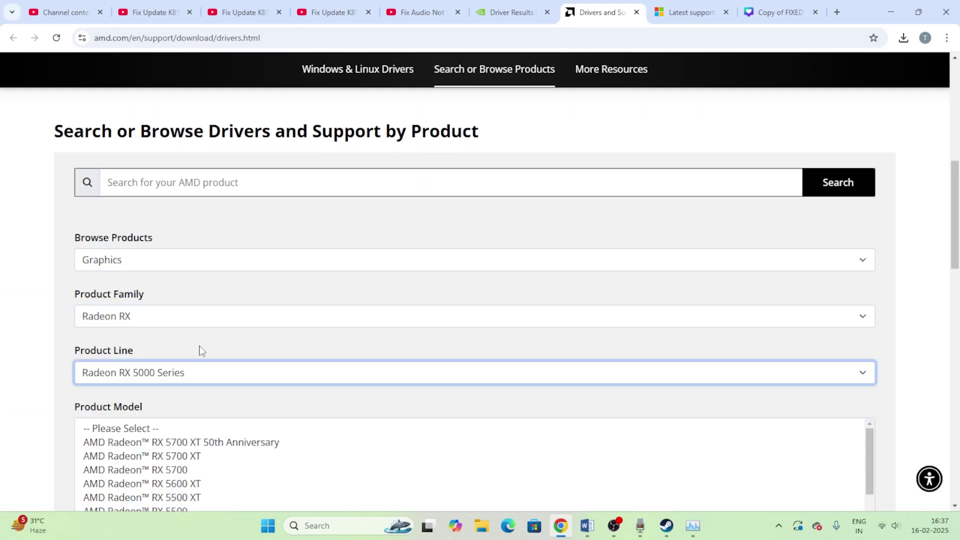
scroll(202, 349, "down", 3)
left_click(134, 290)
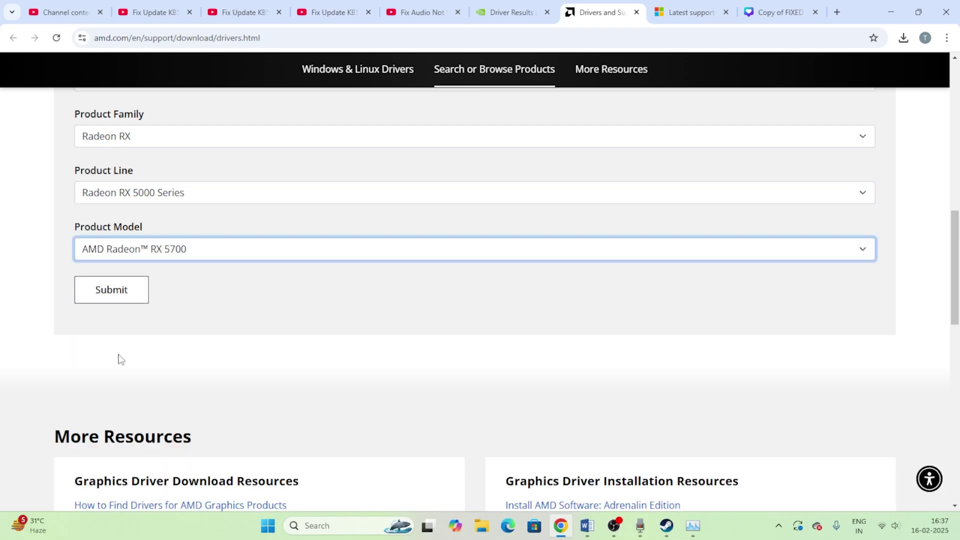
left_click(119, 283)
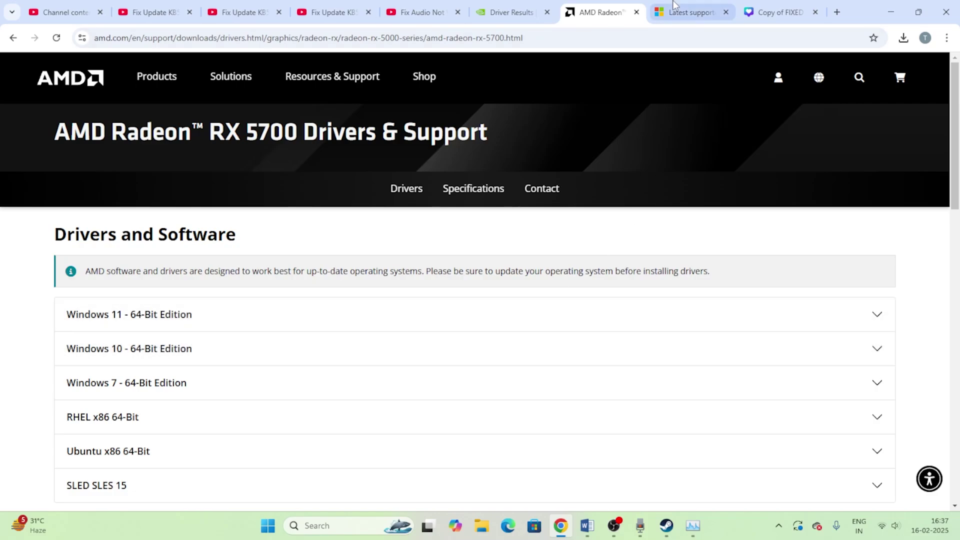
- Review the Microsoft Visual C++ Redistributable page and its download links for the X64 and X86 architectures
left_click(690, 12)
left_click_drag(555, 209, 259, 180)
left_click(566, 206)
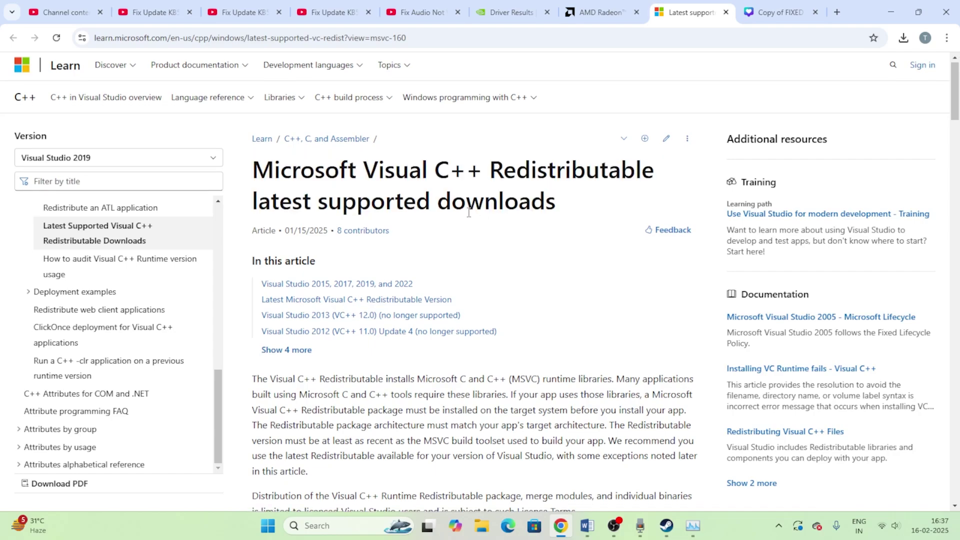
scroll(390, 262, "down", 15)
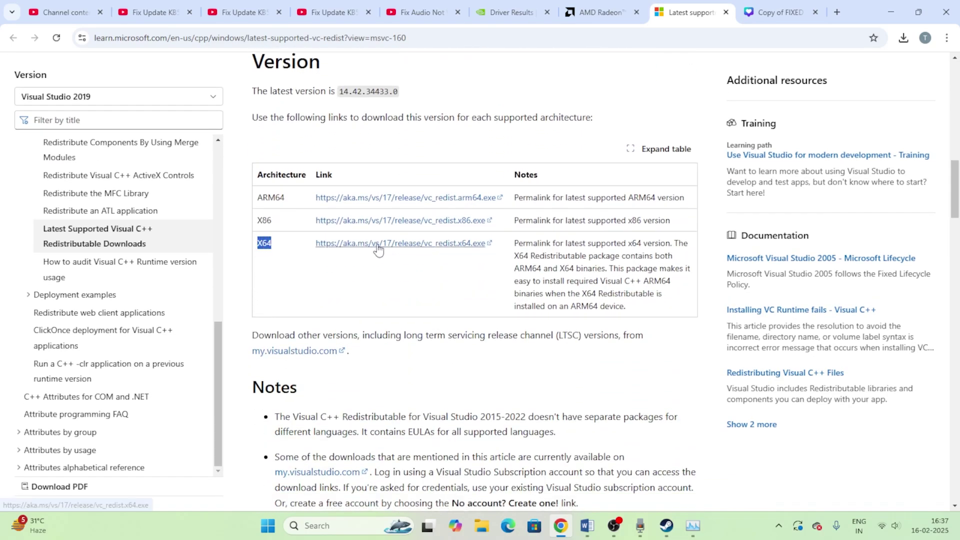
left_click(260, 231)
left_click_drag(258, 220, 276, 224)
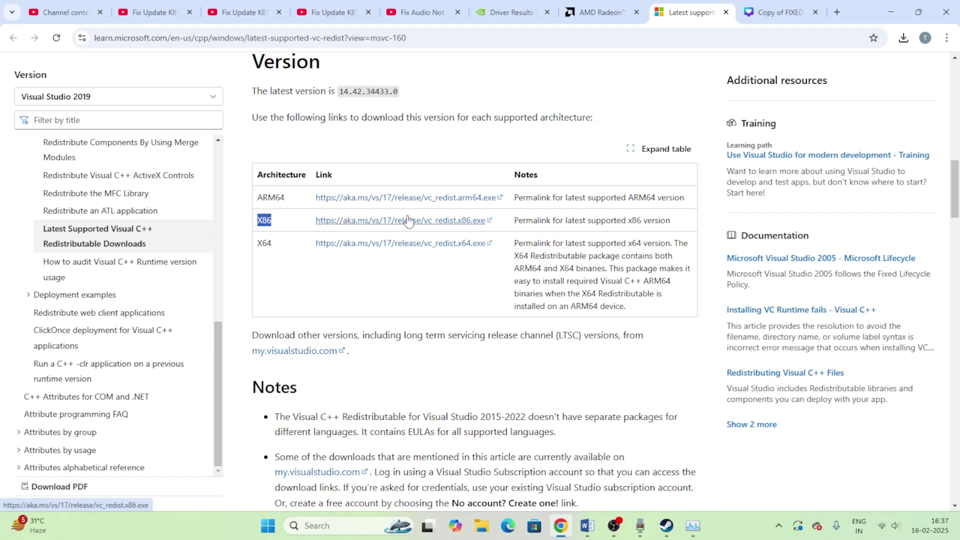
- Switch to the fix list in Word and highlight item 15, UNINSTALL AND REINSTALL THE GAME, then return to Steam
left_click(884, 4)
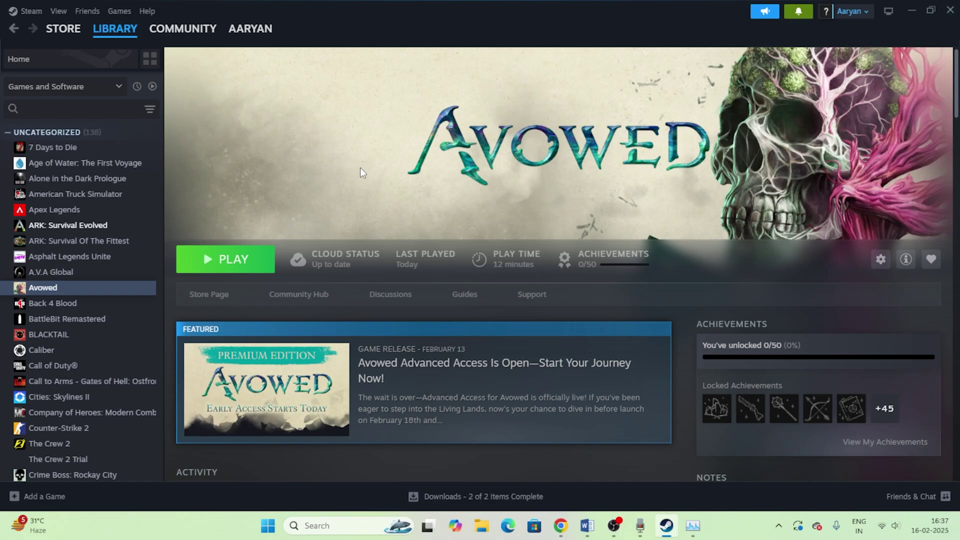
left_click(587, 525)
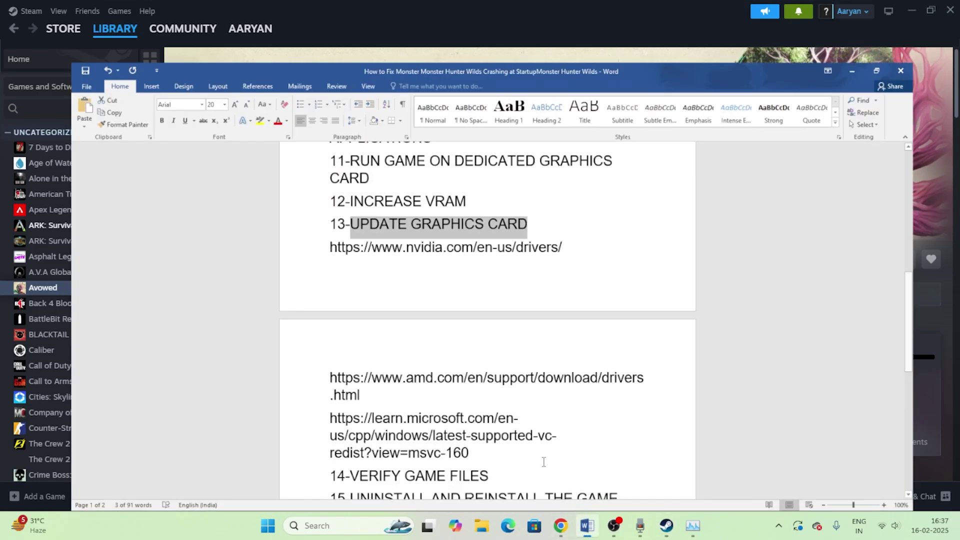
scroll(423, 290, "down", 3)
scroll(423, 290, "down", 2)
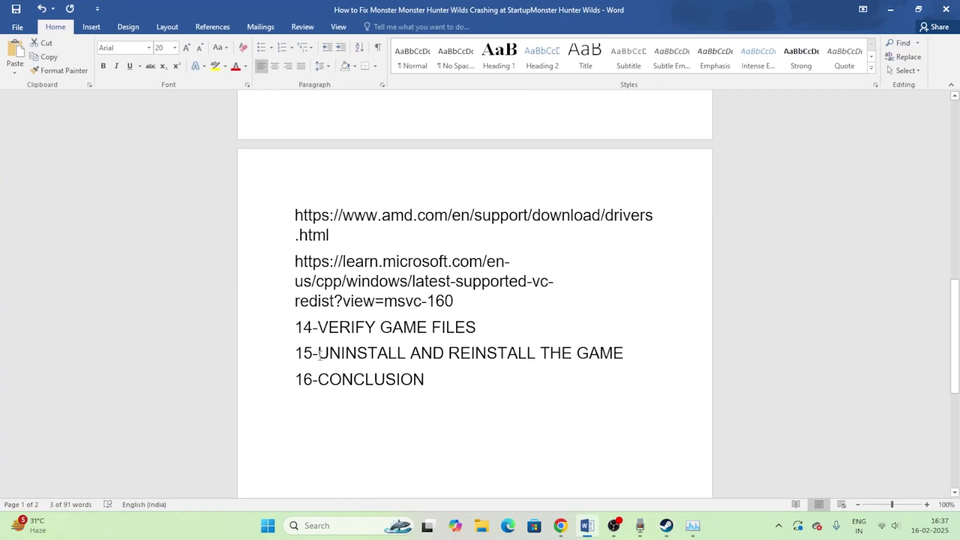
left_click_drag(319, 354, 628, 356)
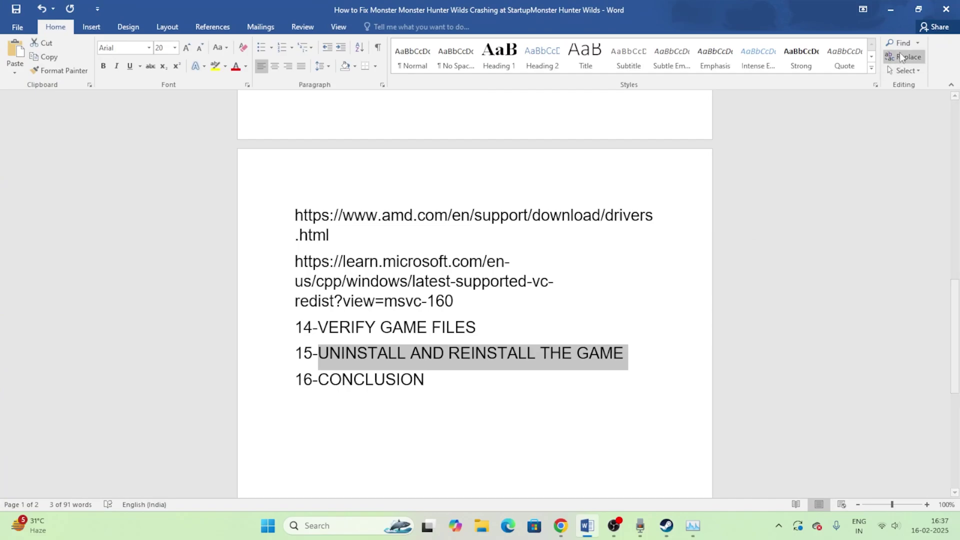
left_click(889, 10)
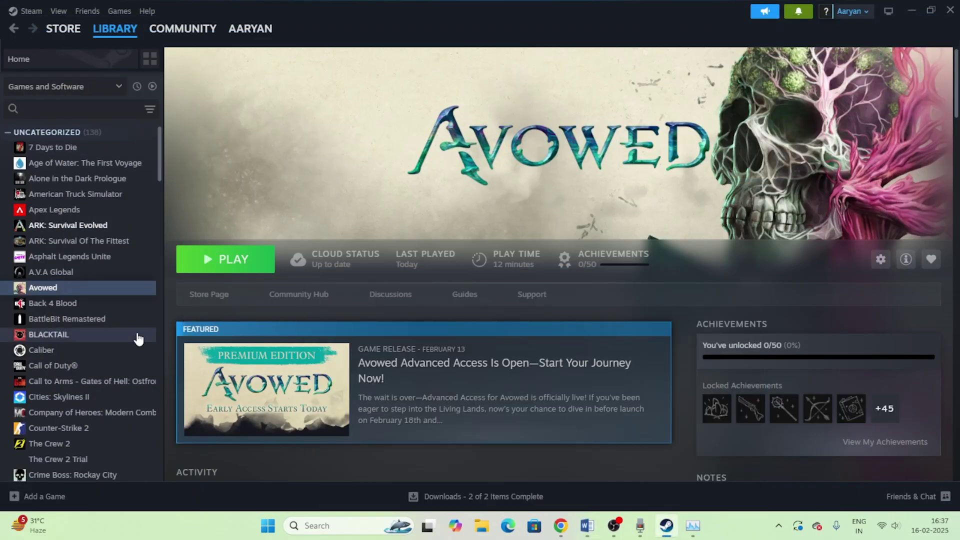
- Show the Uninstall option among Avowed's management options in the Steam library, and dismiss it without uninstalling
right_click(46, 288)
mouse_move(80, 363)
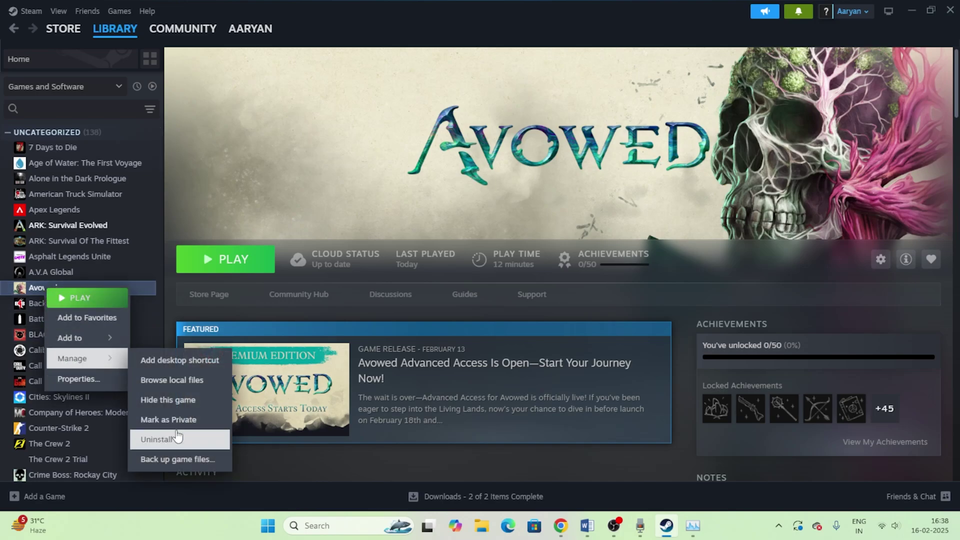
left_click(533, 216)
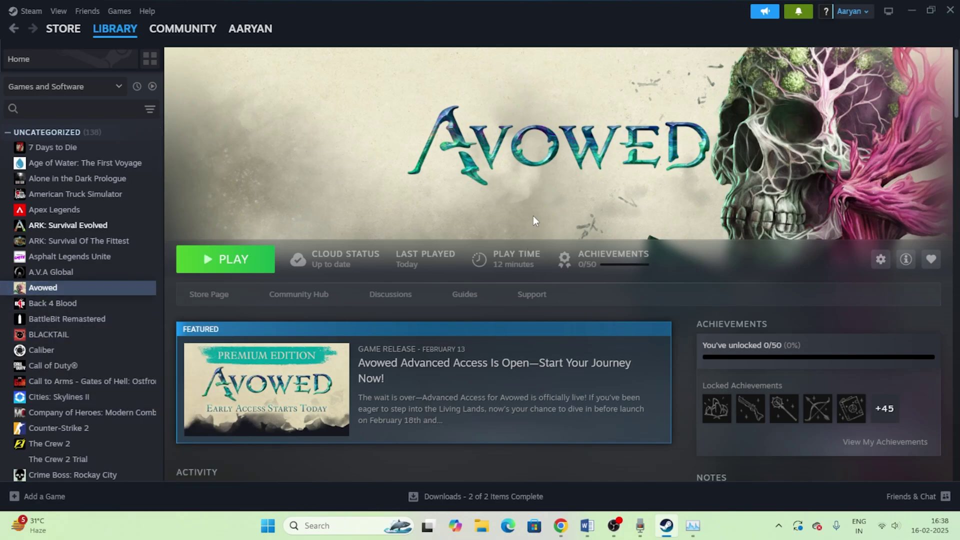
- Check the free space on drives C:, D: and E: in File Explorer, and close it
left_click(482, 526)
left_click(58, 330)
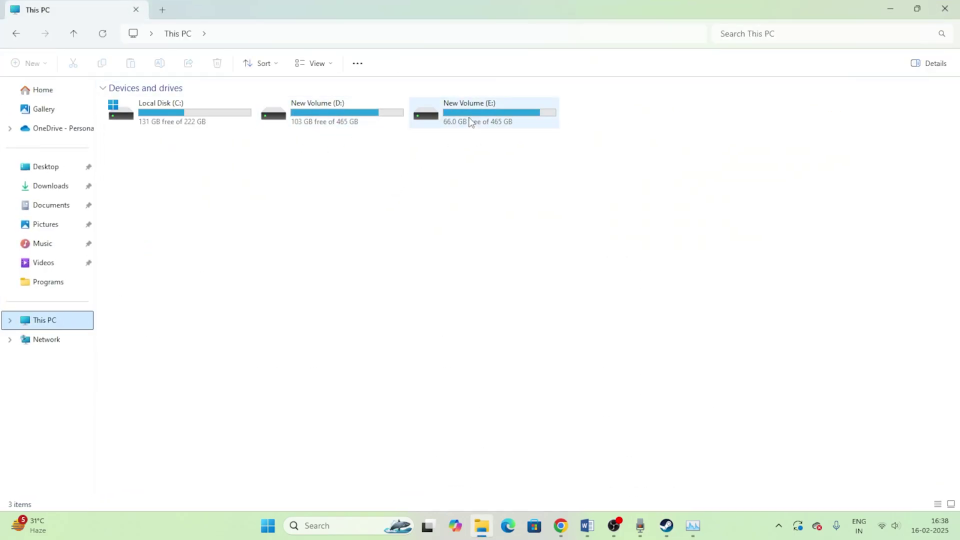
mouse_move(480, 112)
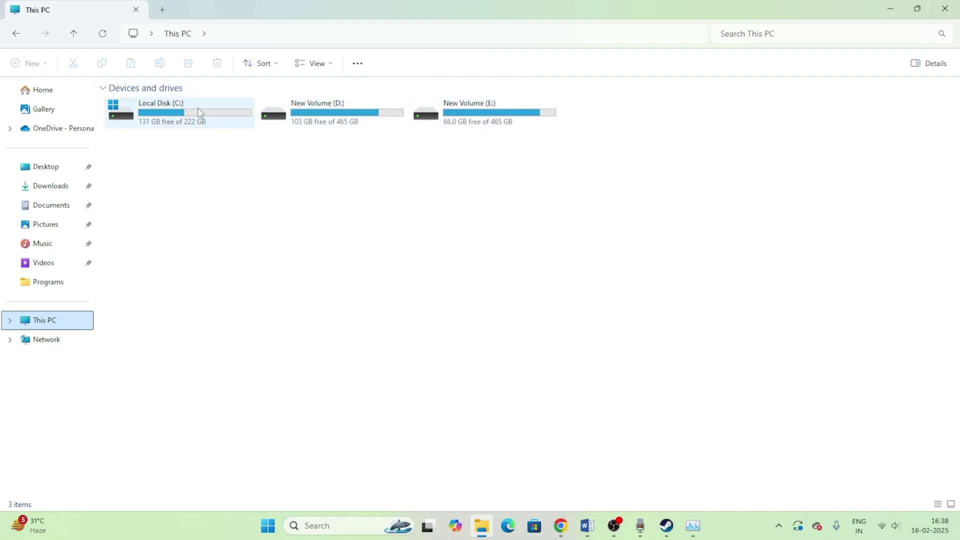
left_click(944, 9)
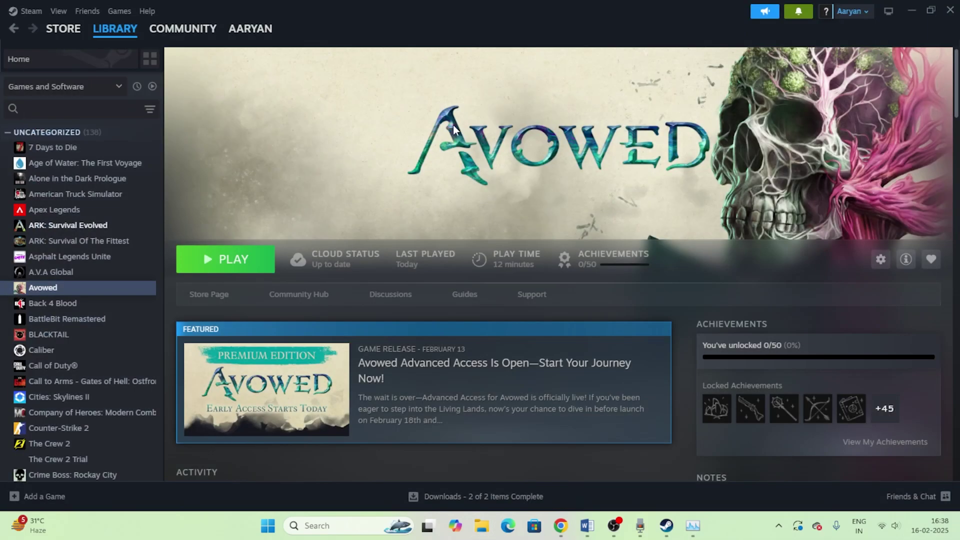
- Verify the integrity of Avowed's installed game files in its properties, and close the properties once validation finishes
right_click(40, 293)
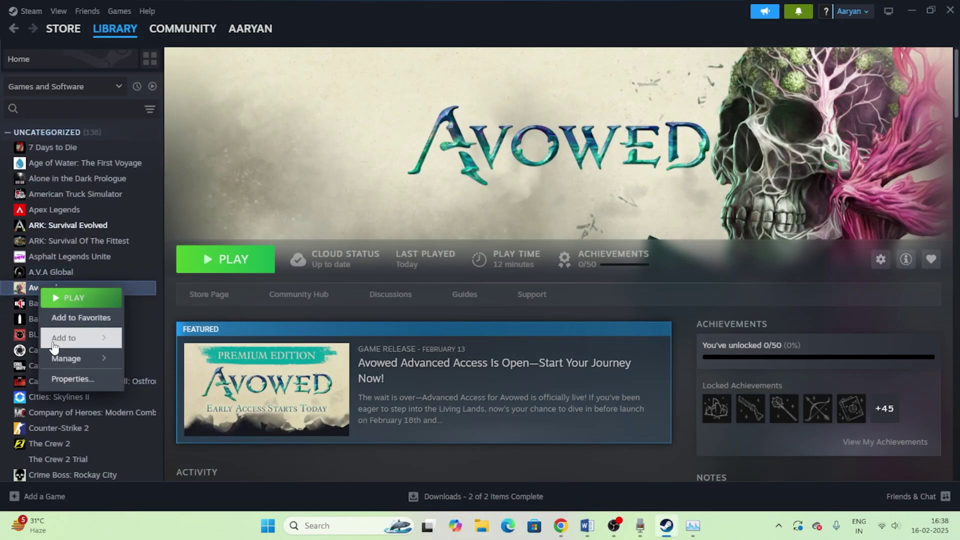
left_click(67, 377)
left_click(273, 180)
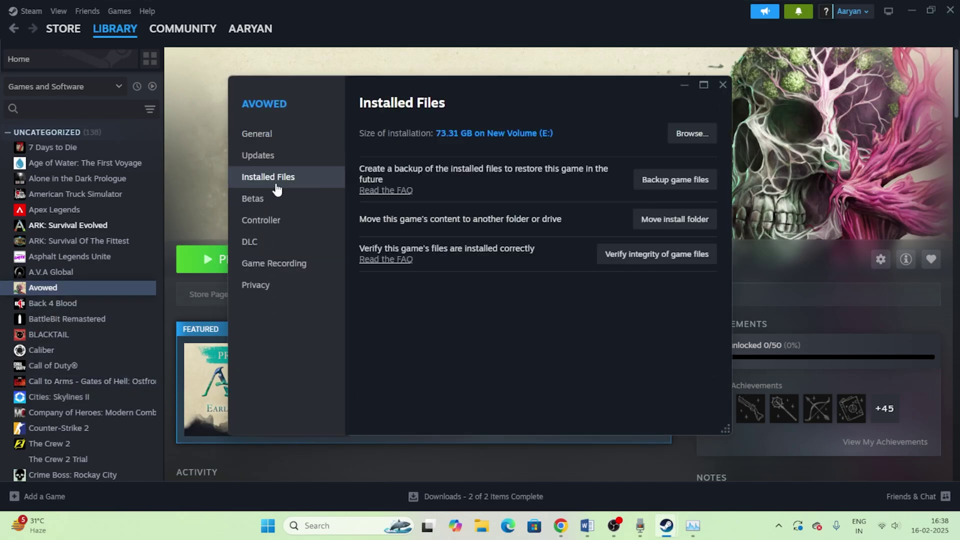
left_click(656, 255)
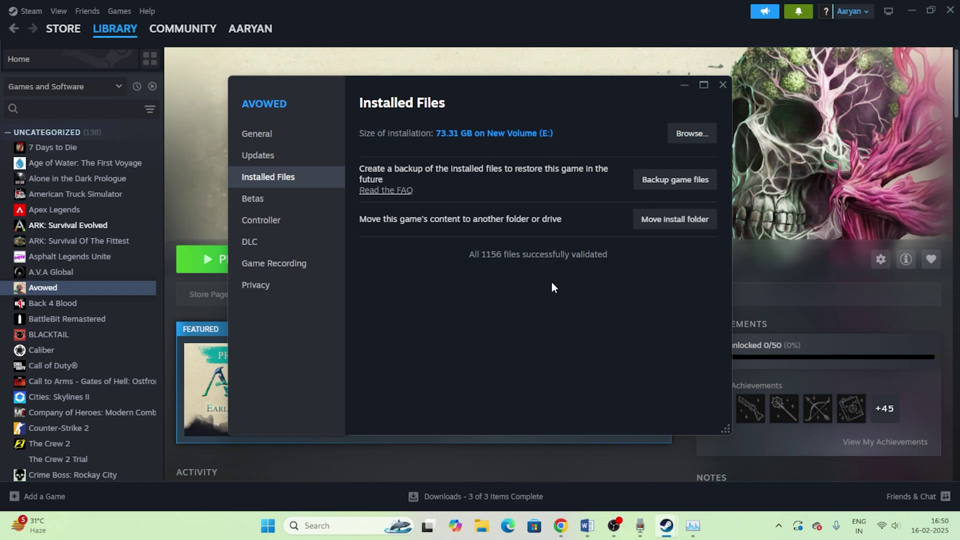
left_click(725, 86)
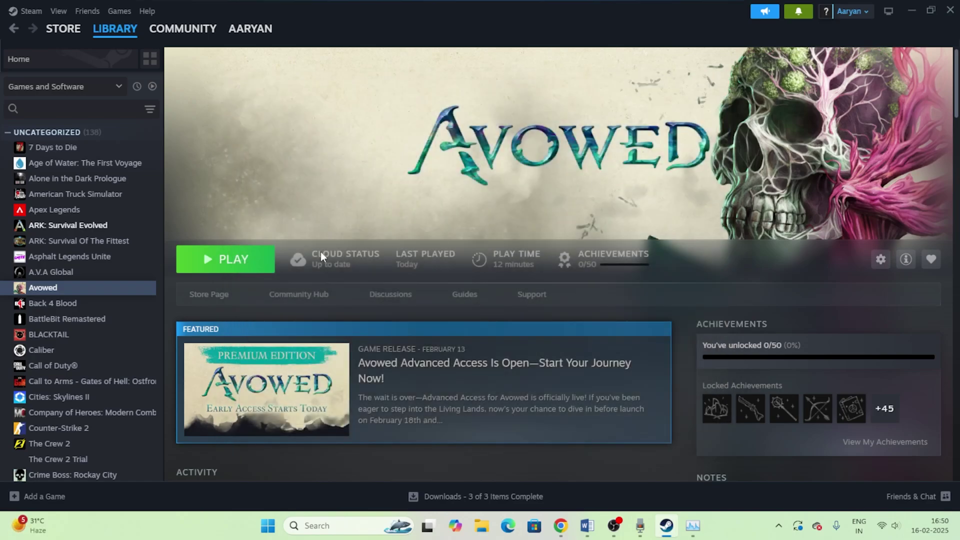